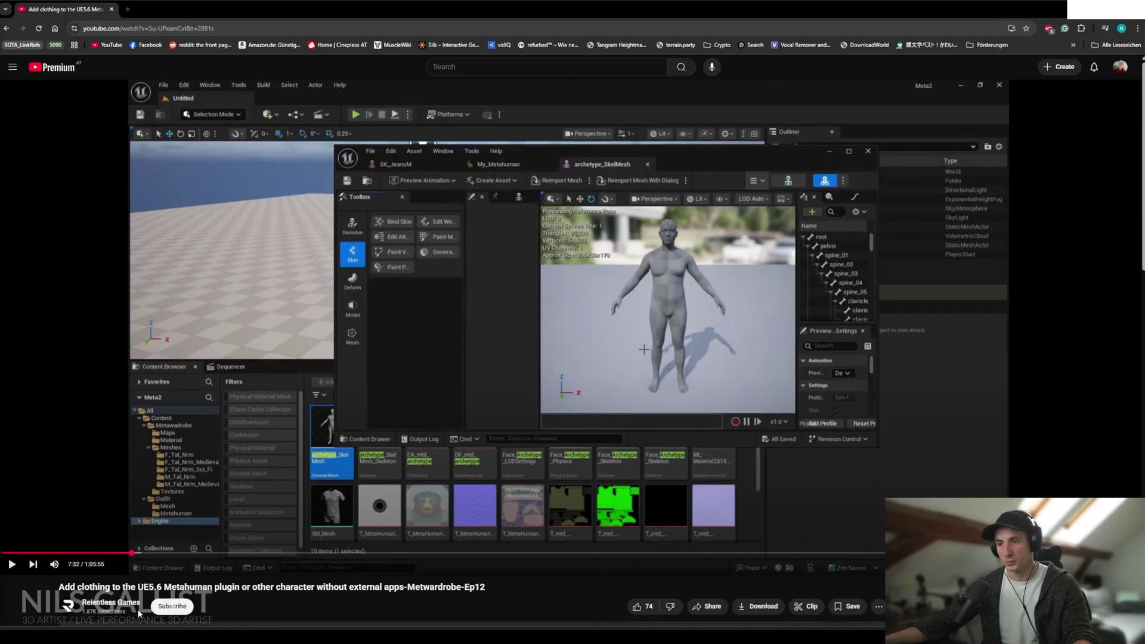
# - Open the Body folder's level sequence and frame the view on the full MetaHuman character
pyautogui.scroll(-5, 138, 613)
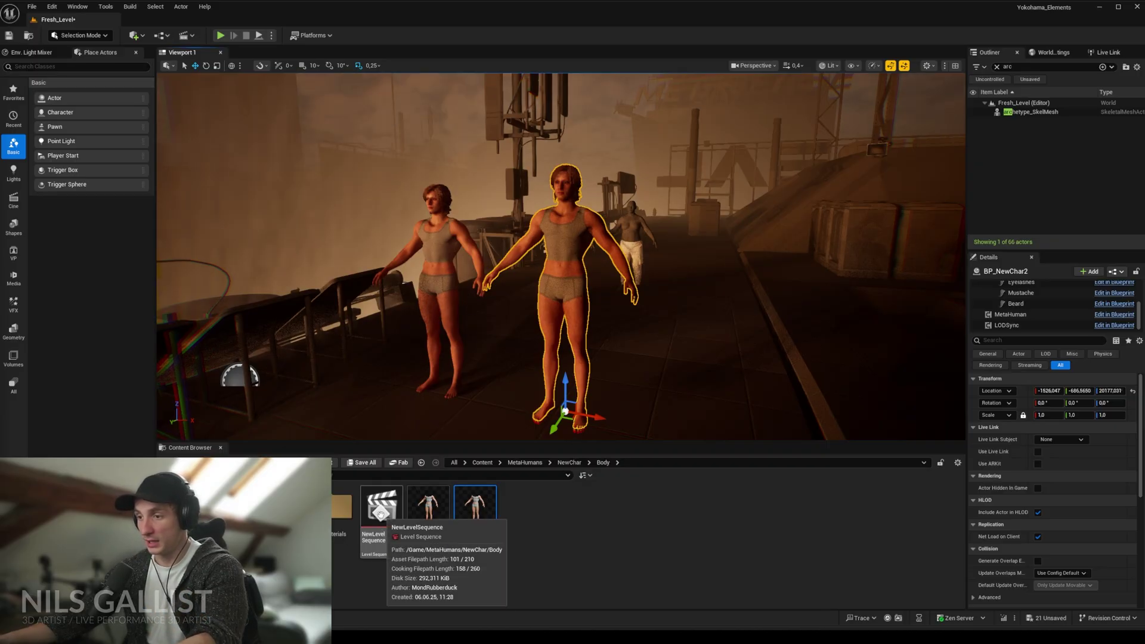
pyautogui.doubleClick(378, 535)
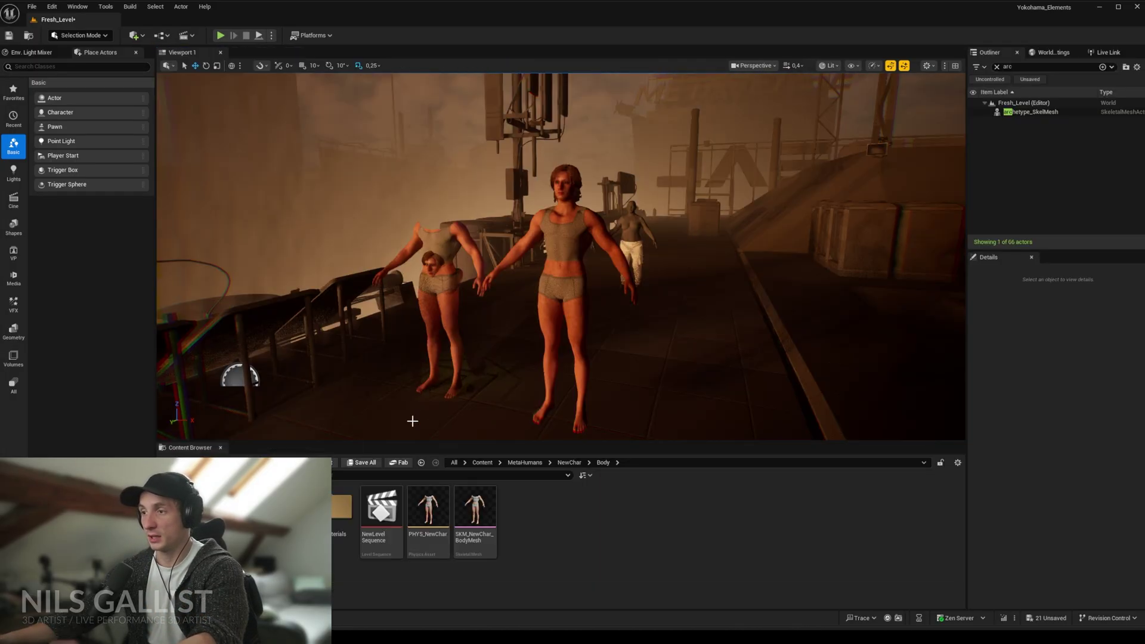
pyautogui.click(461, 299)
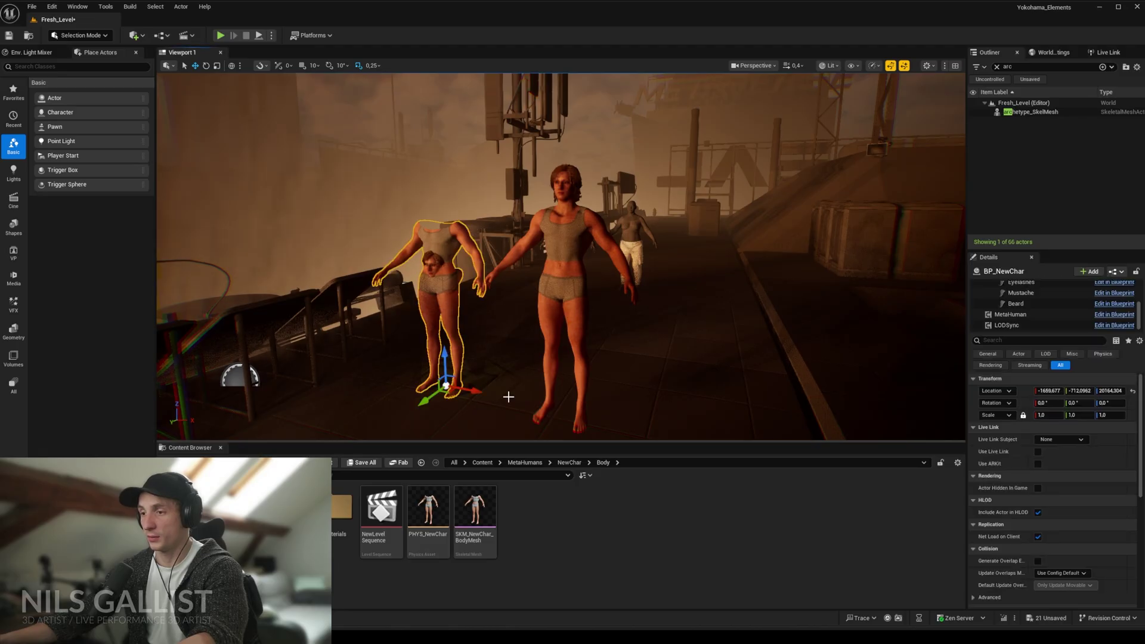
pyautogui.moveTo(509, 396); pyautogui.dragTo(509, 396, button='right')
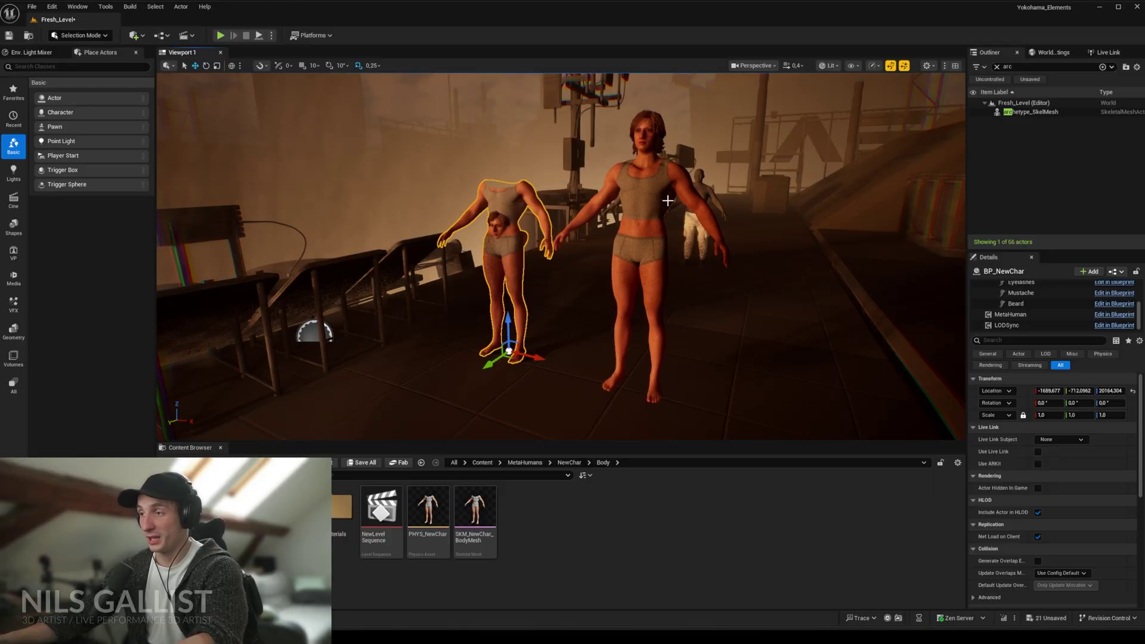
pyautogui.click(640, 184)
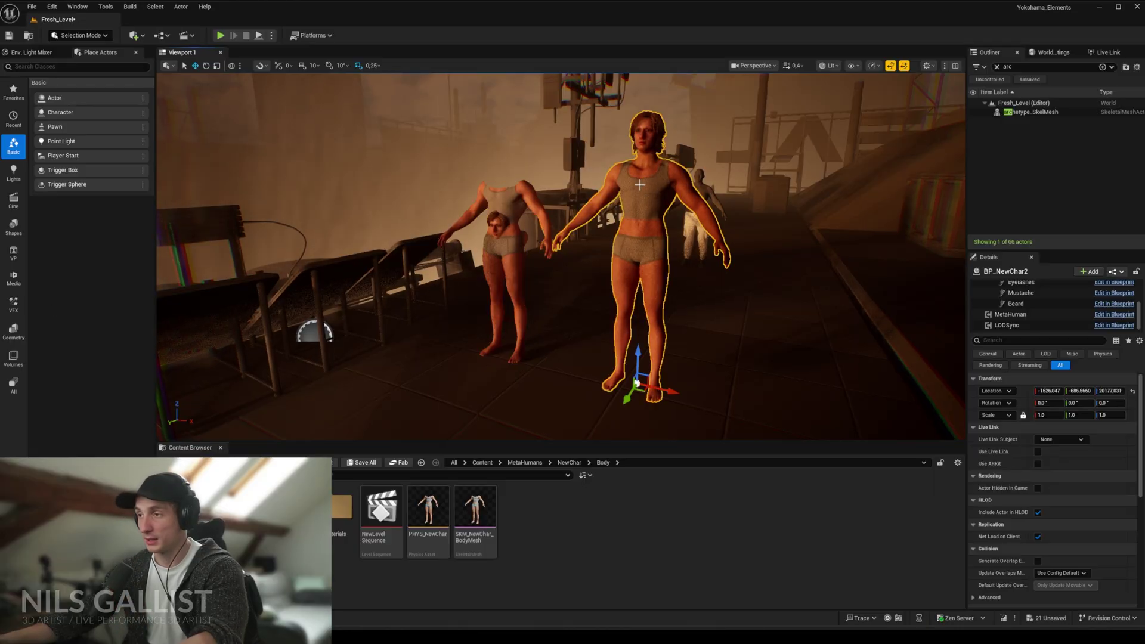
pyautogui.press('f')
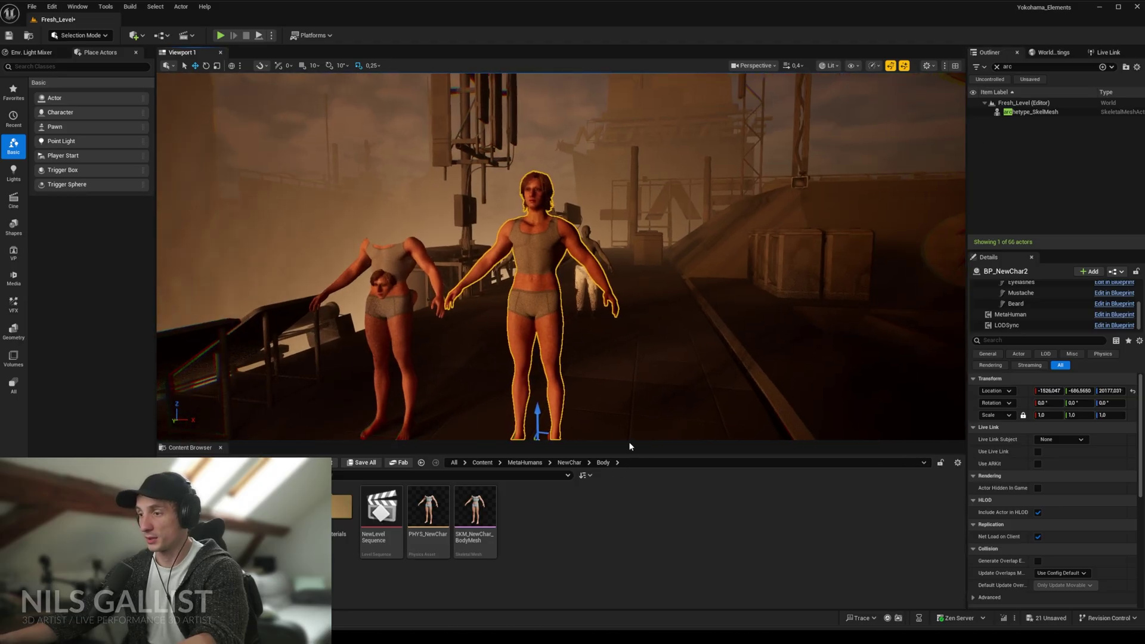
# - Open BP_NewChar from the NewChar folder and browse to its Body mesh SKM_NewChar_BodyMesh
pyautogui.click(568, 465)
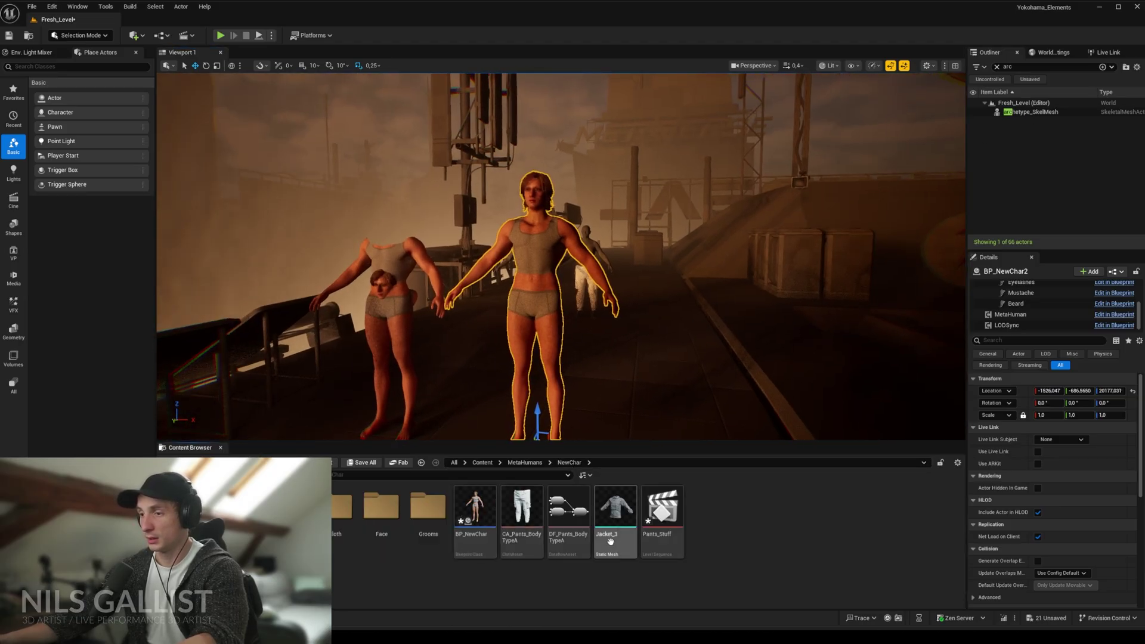
pyautogui.click(481, 512)
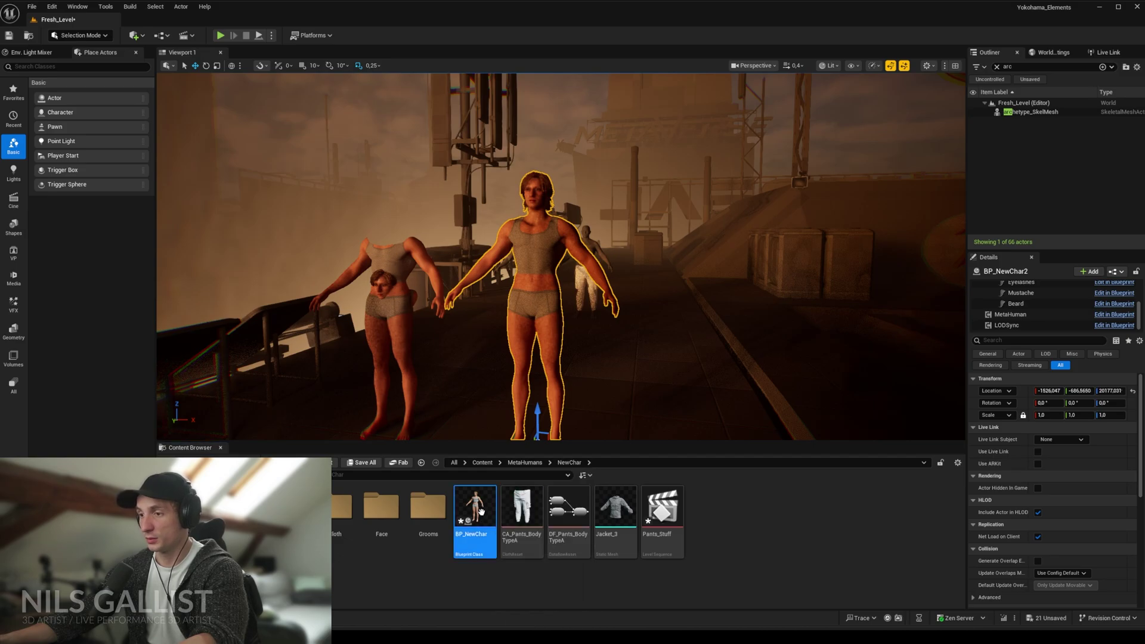
pyautogui.doubleClick(480, 512)
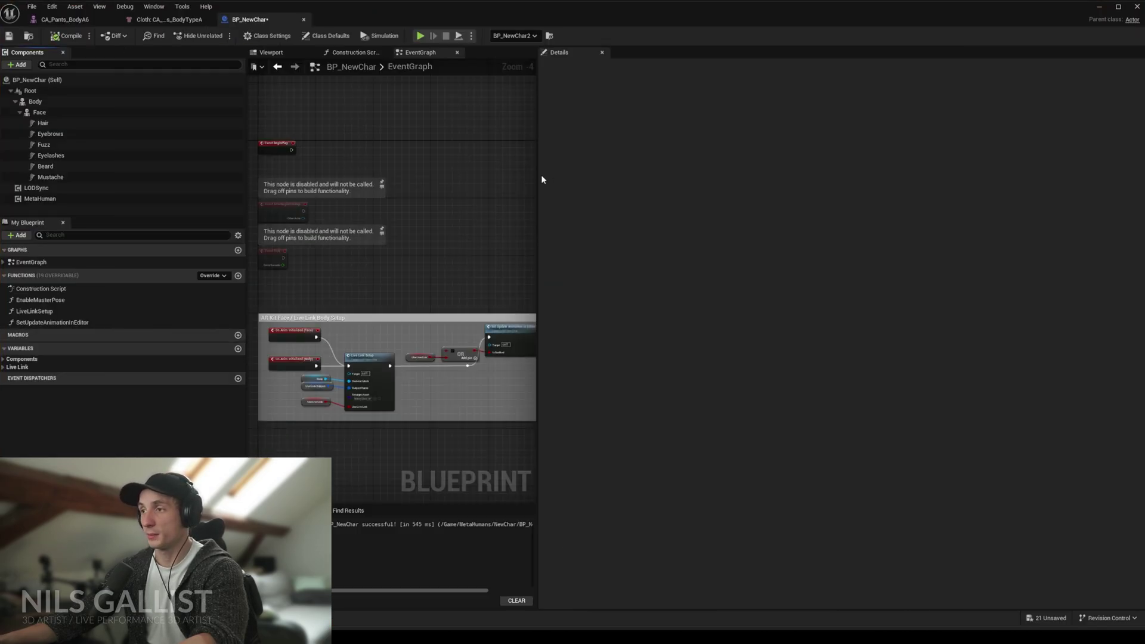
pyautogui.moveTo(536, 182); pyautogui.dragTo(799, 180)
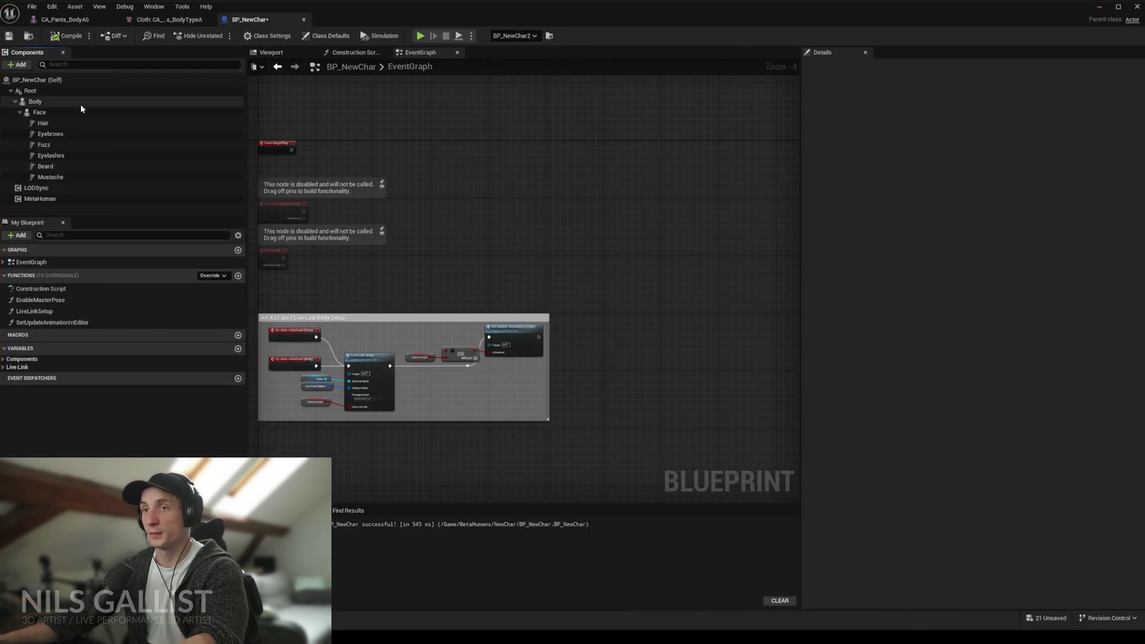
pyautogui.click(44, 104)
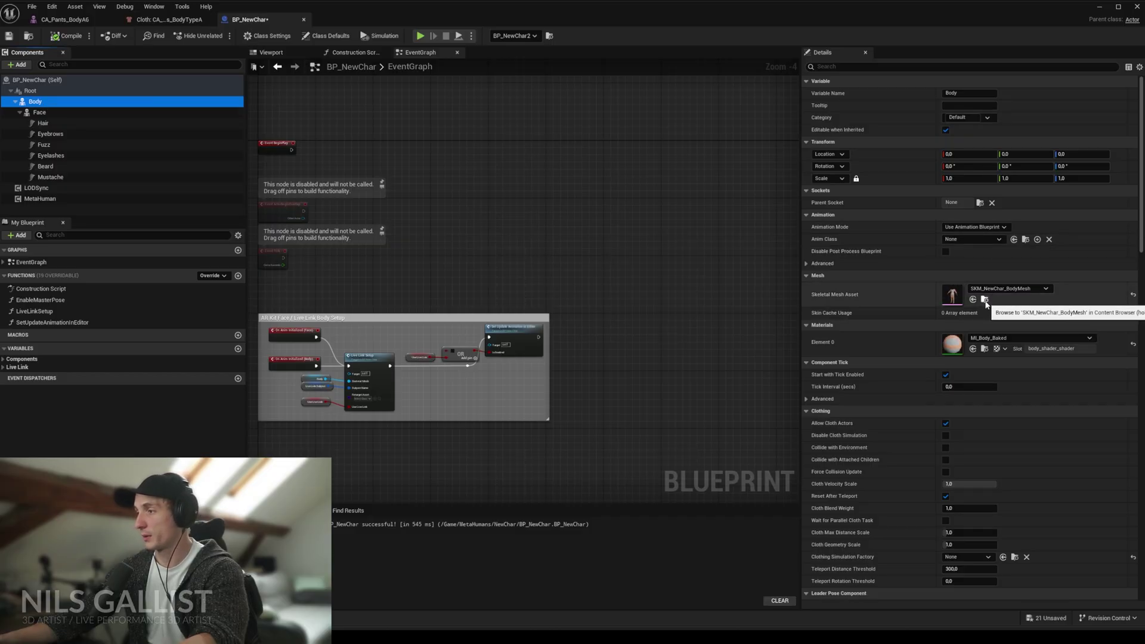
pyautogui.click(985, 300)
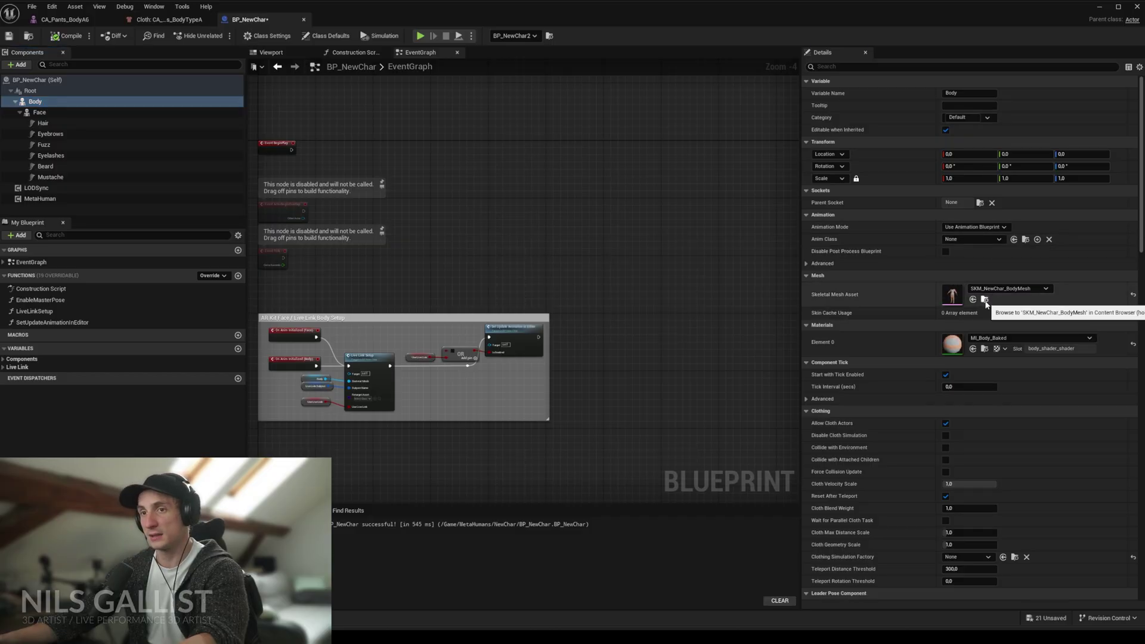
# - Export SKM_NewChar_BodyMesh to MH_MEsh.FBX, overwriting the existing file
pyautogui.click(1099, 11)
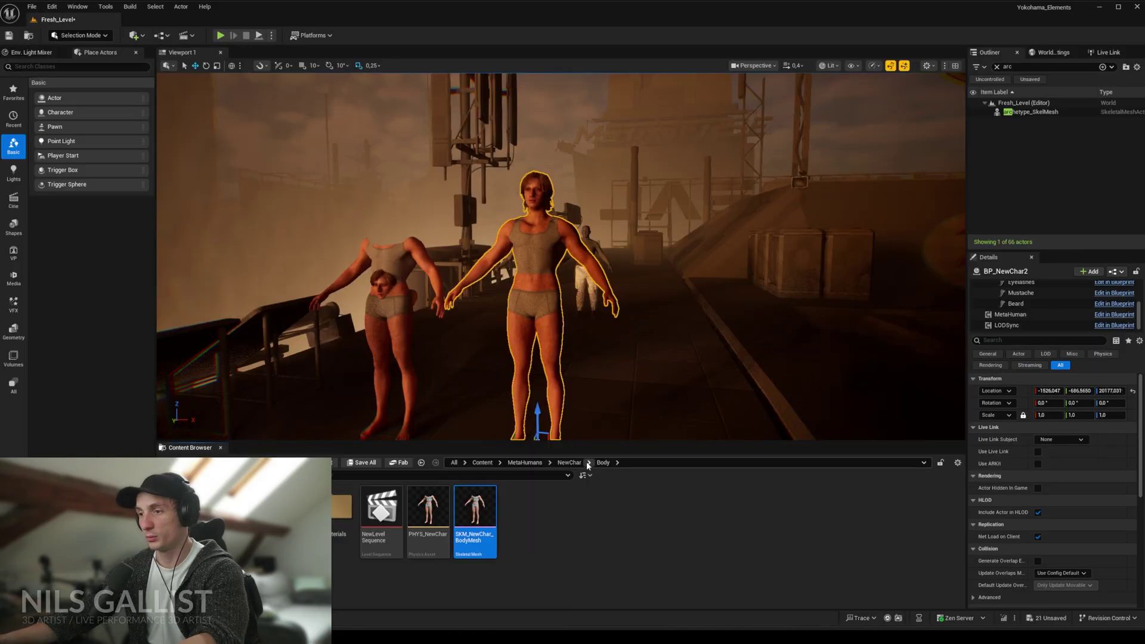
pyautogui.rightClick(480, 523)
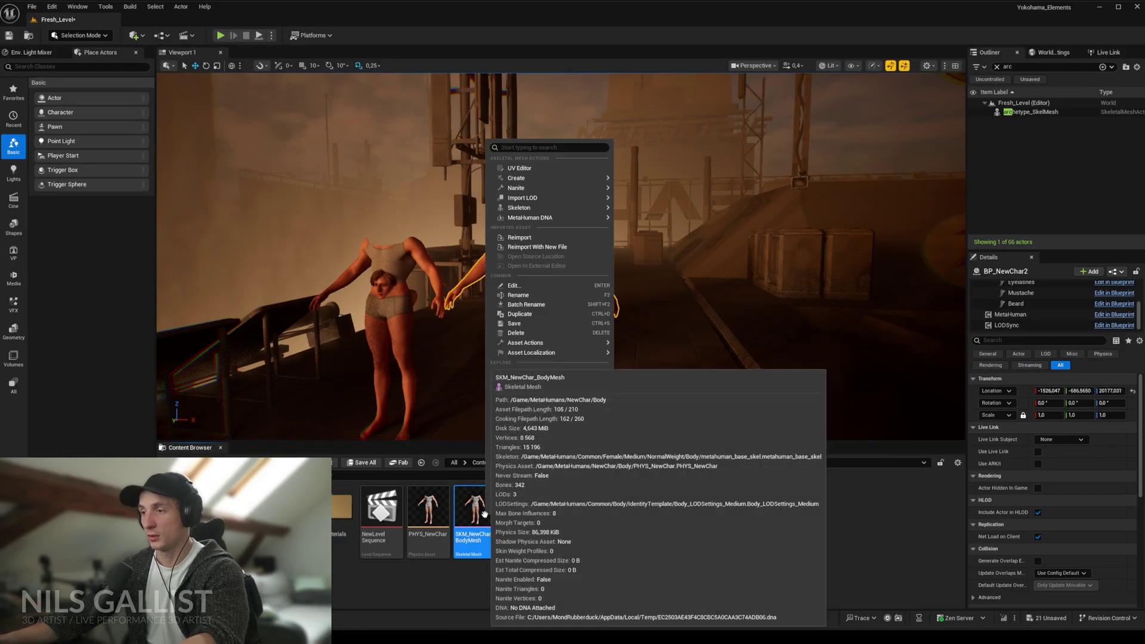
pyautogui.moveTo(556, 342)
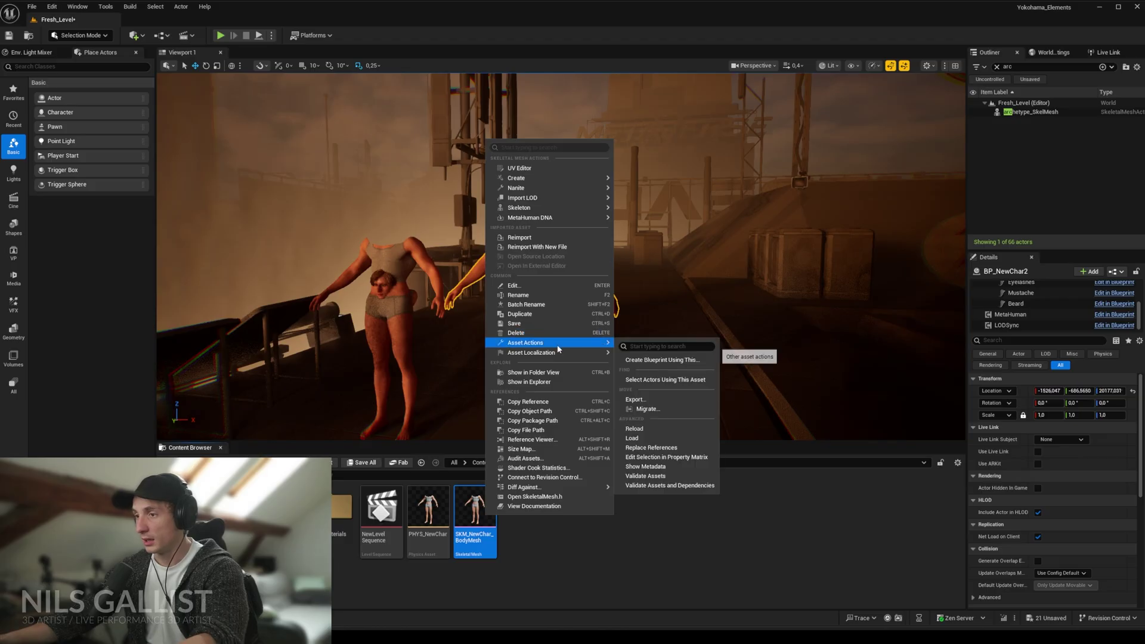
pyautogui.click(669, 400)
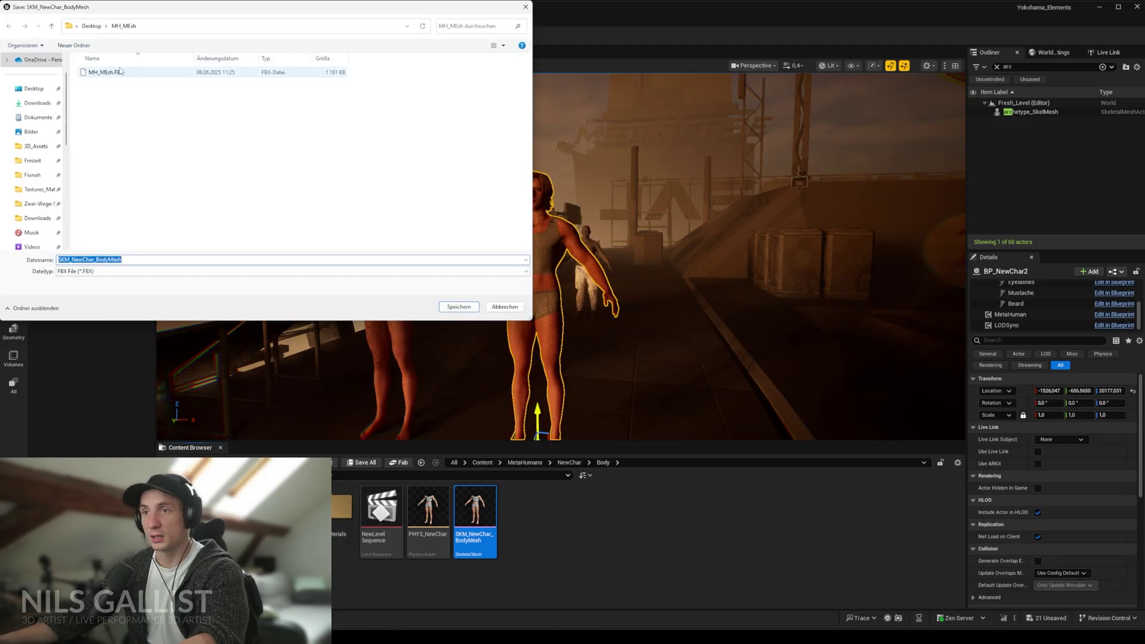
pyautogui.click(115, 73)
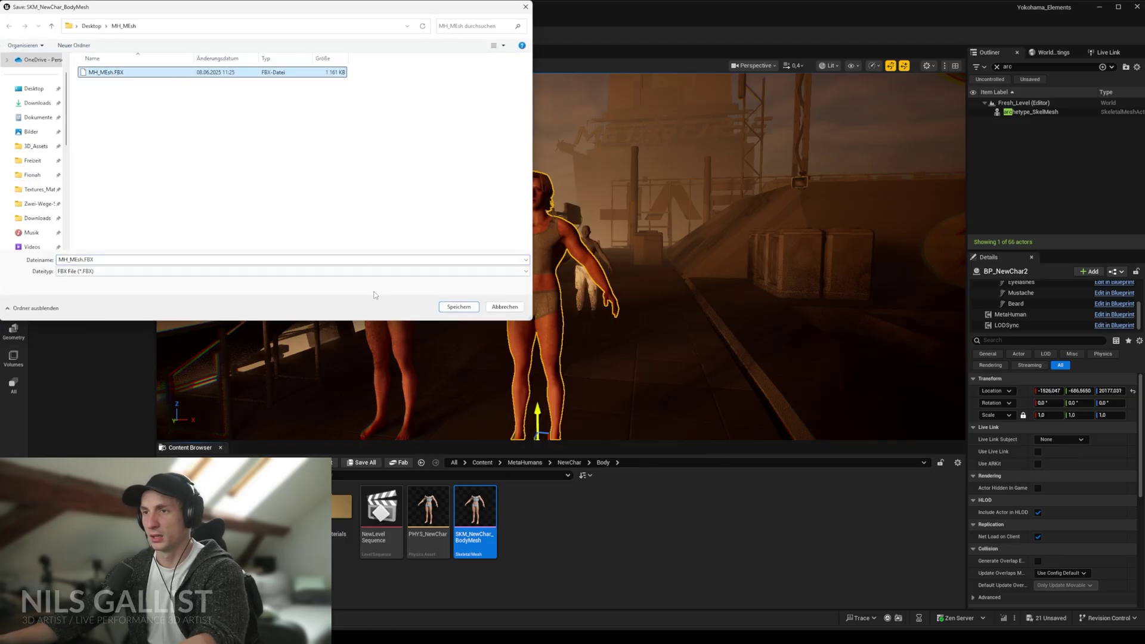
pyautogui.click(458, 307)
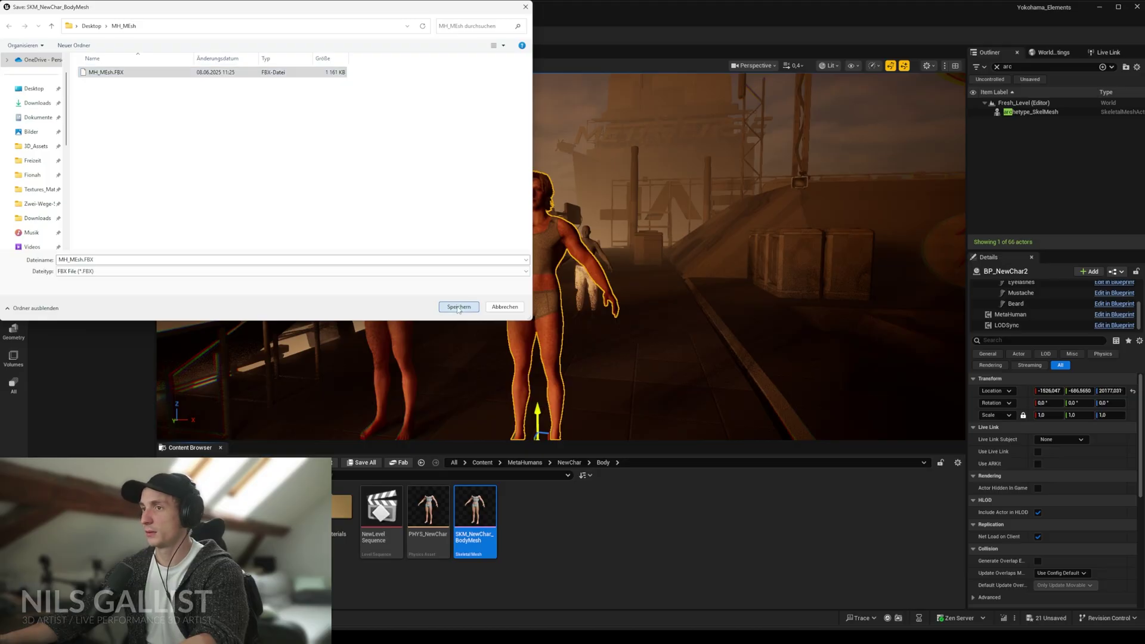
pyautogui.click(593, 318)
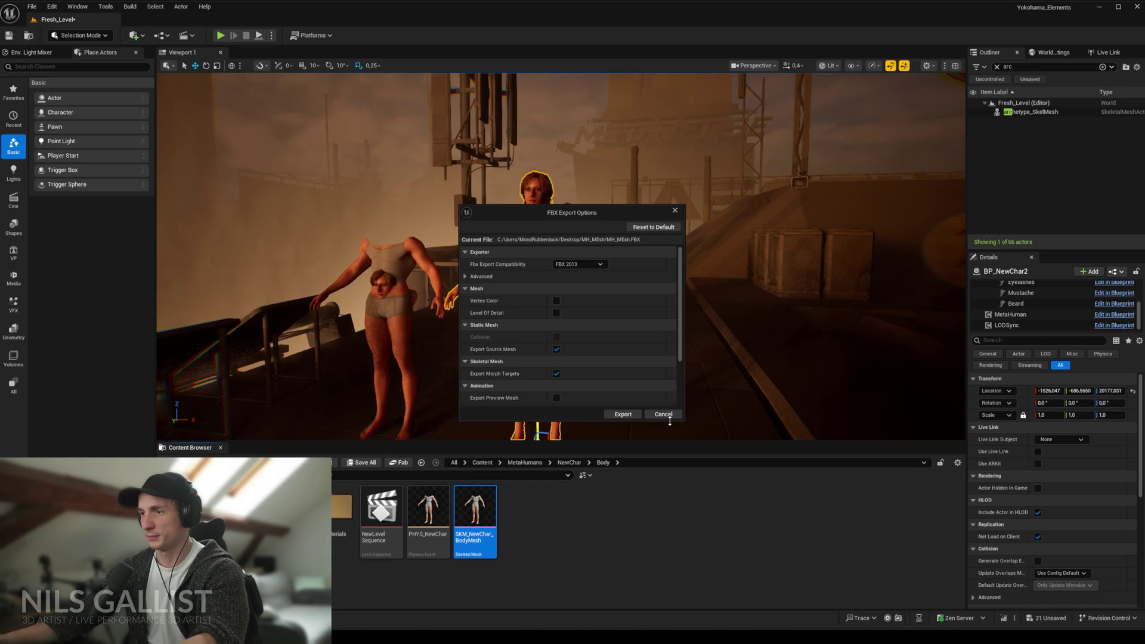
pyautogui.click(621, 414)
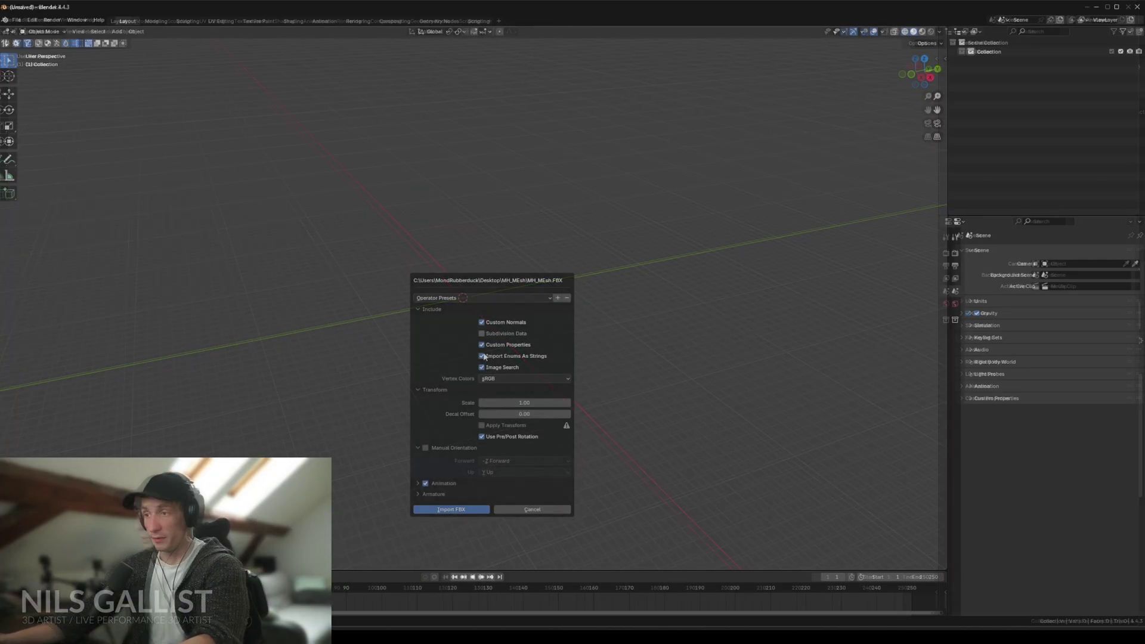
# - Import MH_MEsh.FBX into Blender and frame the imported body and armature
pyautogui.click(468, 510)
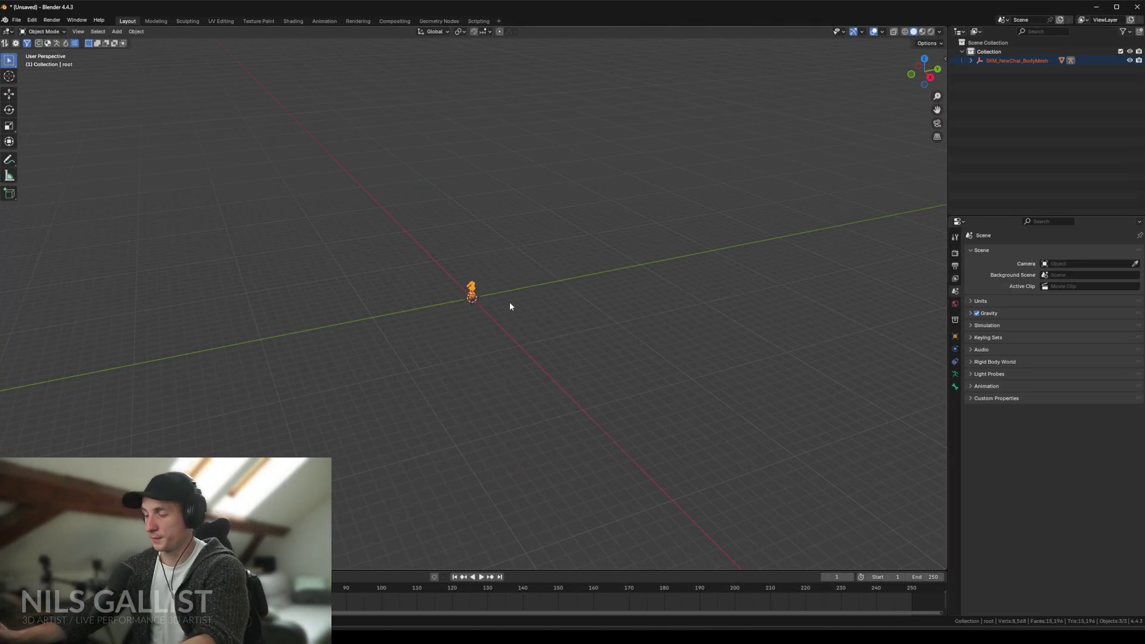
pyautogui.press('KP_Decimal')
pyautogui.moveTo(375, 365)
pyautogui.mouseDown(button='middle')
pyautogui.moveTo(688, 328)
pyautogui.moveTo(613, 343)
pyautogui.moveTo(381, 349)
pyautogui.mouseUp(button='middle')
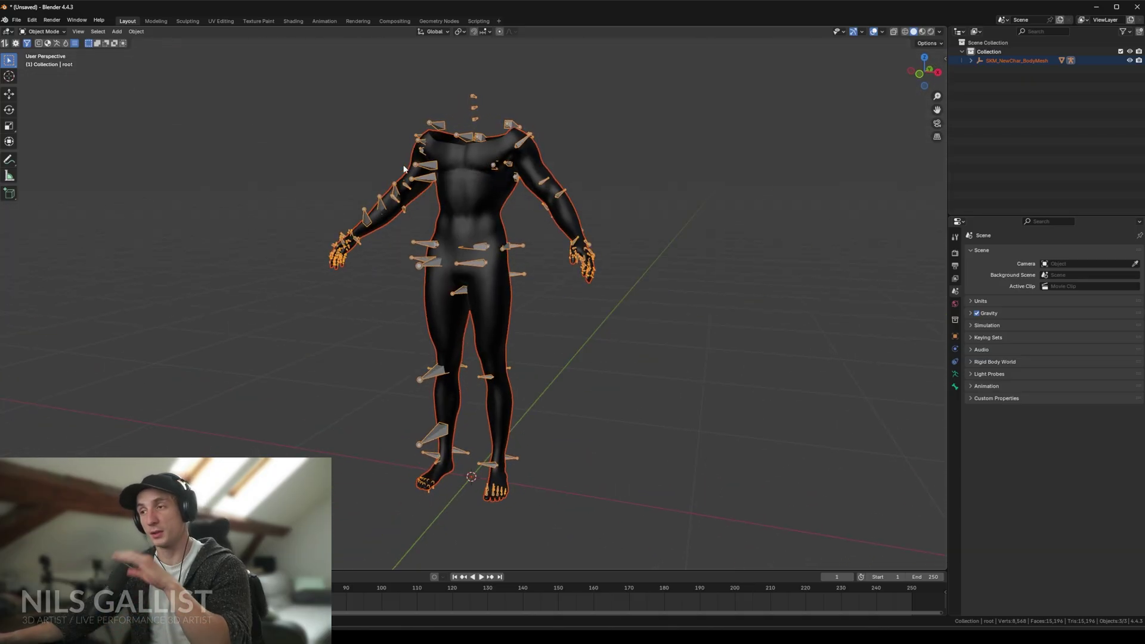
# - Clear the parent of root and the body mesh keeping transforms, and delete the leftover empty
pyautogui.click(971, 60)
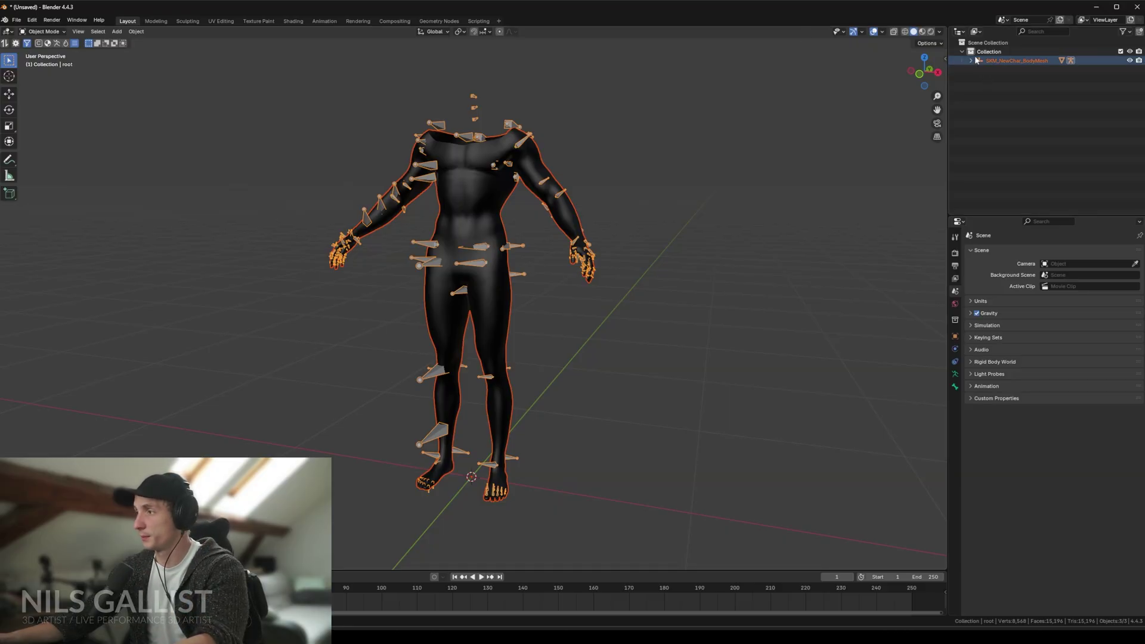
pyautogui.click(1018, 60)
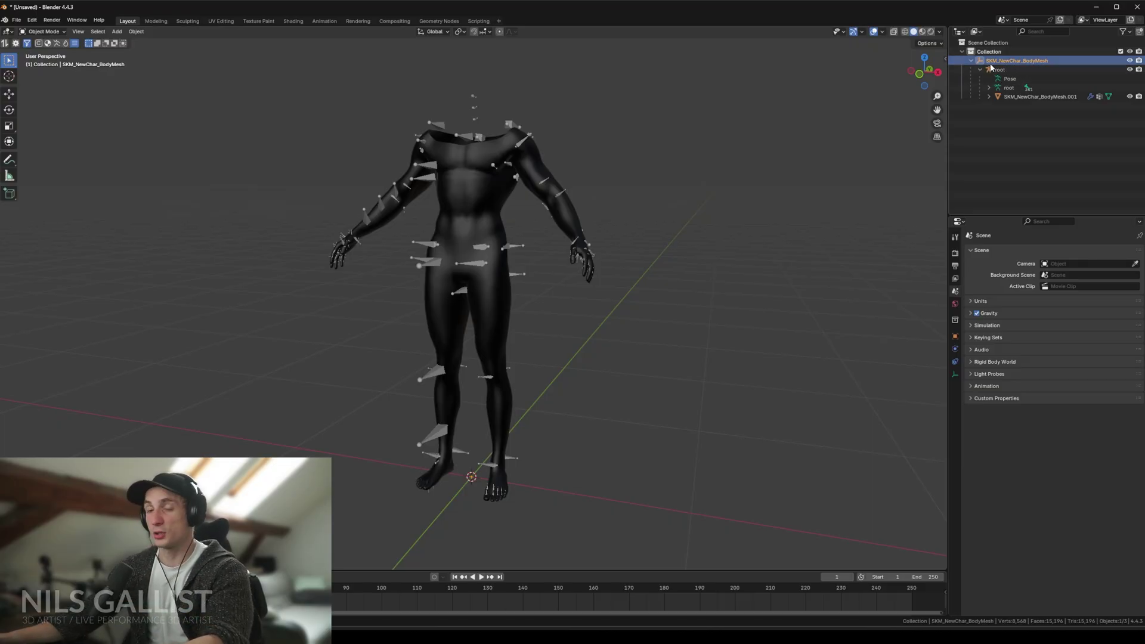
pyautogui.click(1004, 70)
pyautogui.keyDown('ctrl'); pyautogui.click(1021, 96); pyautogui.keyUp('ctrl')
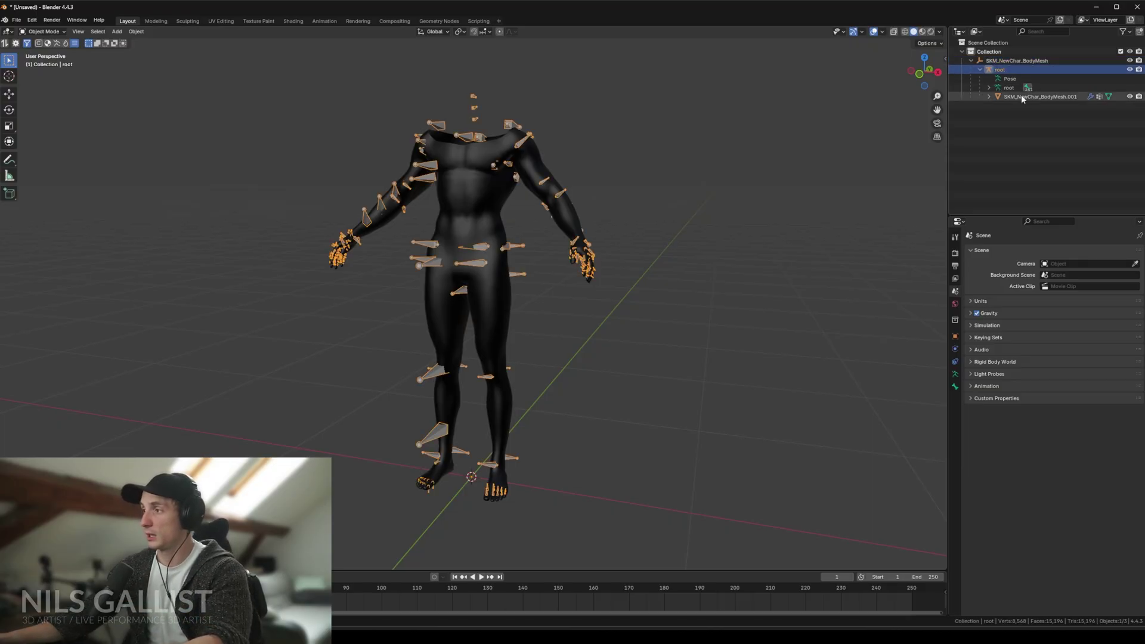
pyautogui.hotkey('alt', 'p')
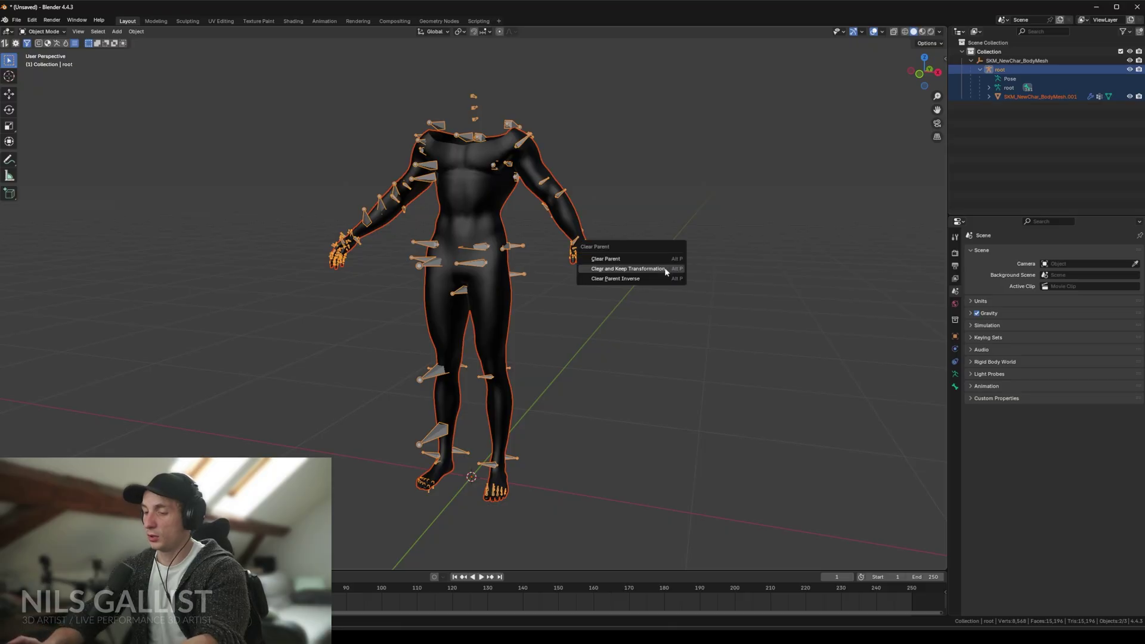
pyautogui.click(620, 269)
pyautogui.click(1008, 89)
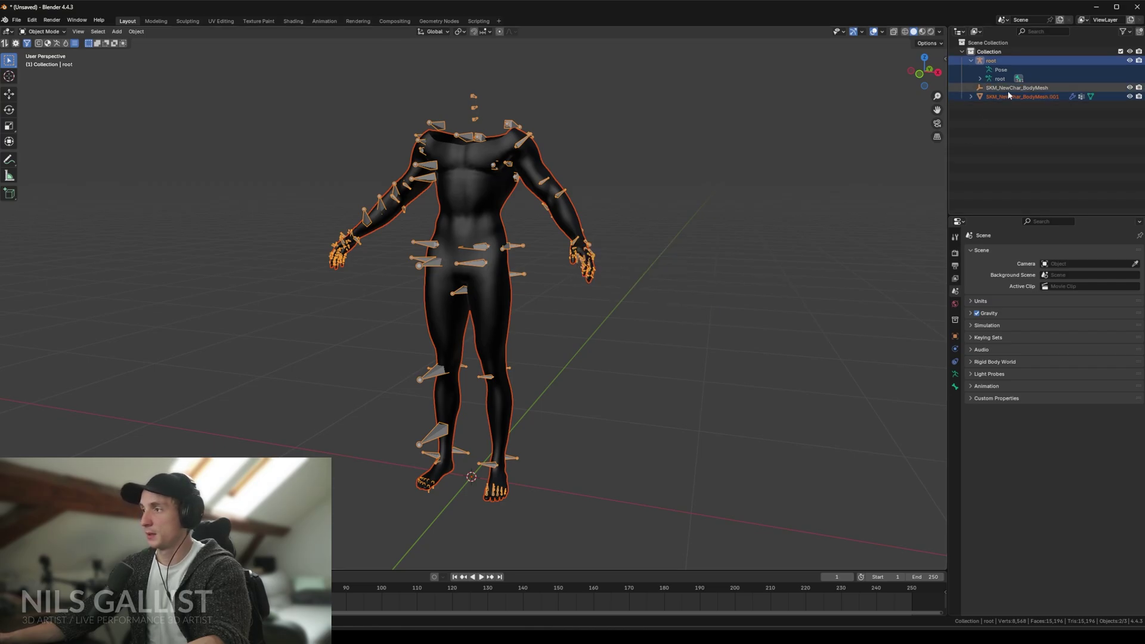
pyautogui.press('Delete')
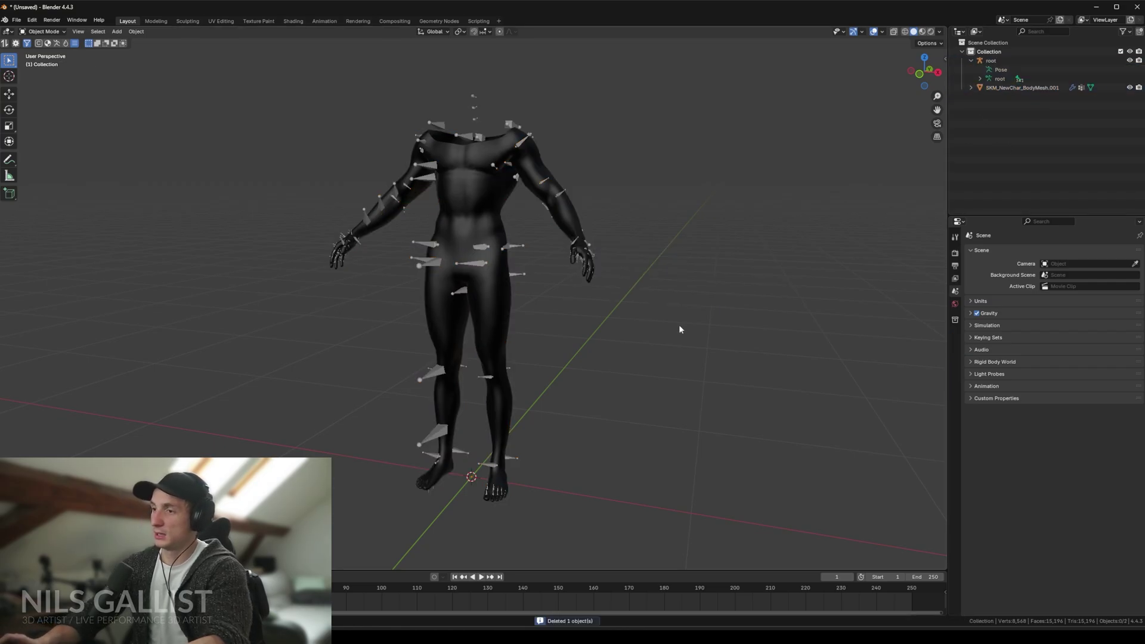
# - Reposition SKM_NewChar_BodyMesh.001 and expand the root armature to reveal pelvis
pyautogui.click(1017, 89)
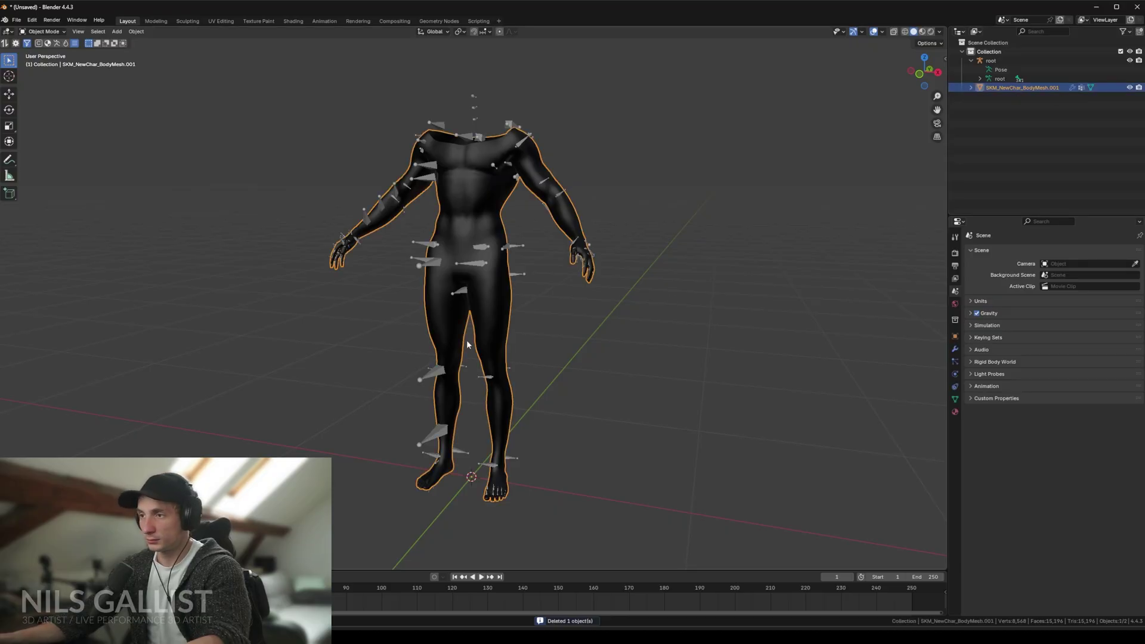
pyautogui.press('g')
pyautogui.click(539, 290)
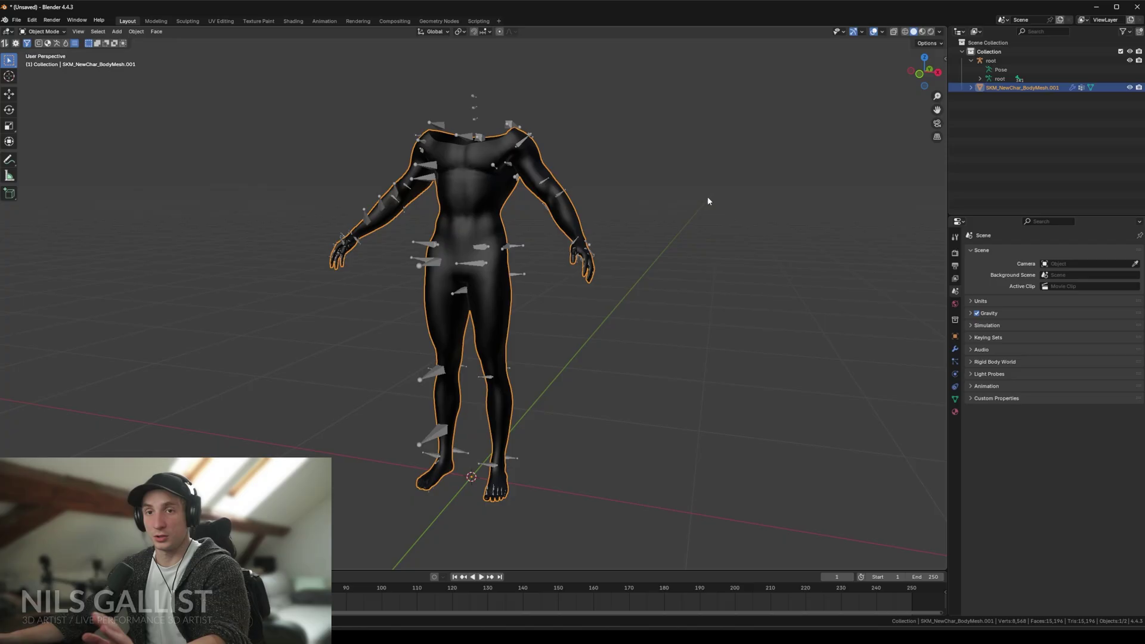
pyautogui.click(969, 62)
pyautogui.click(980, 78)
pyautogui.click(1000, 78)
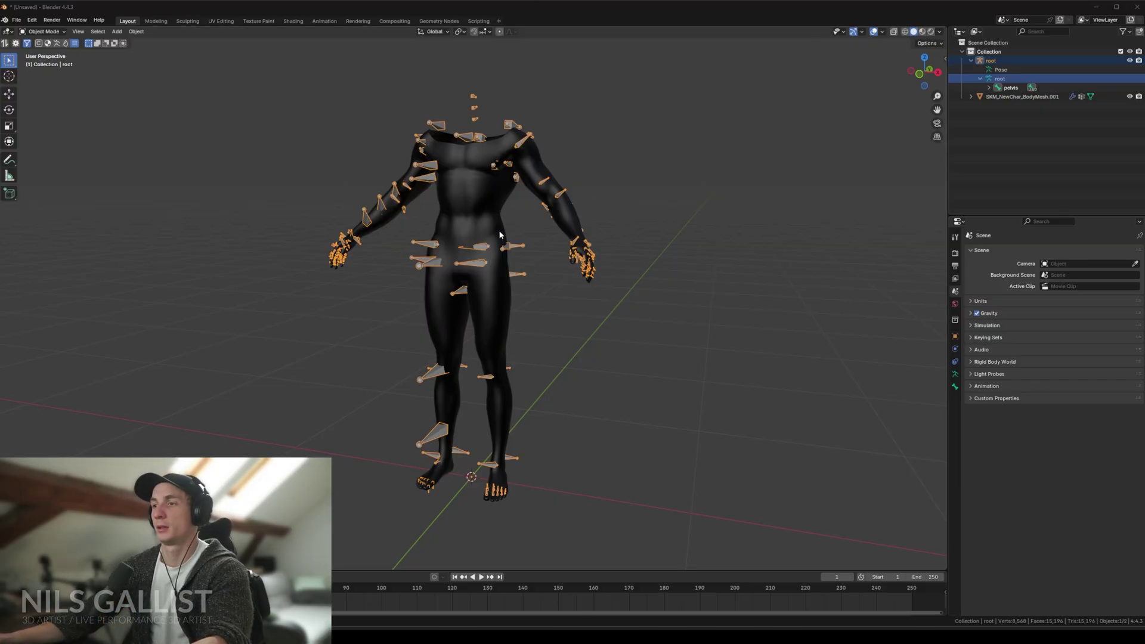
# - Import Pant_3.obj into the scene as a Wavefront OBJ
pyautogui.moveTo(543, 420); pyautogui.dragTo(543, 419)
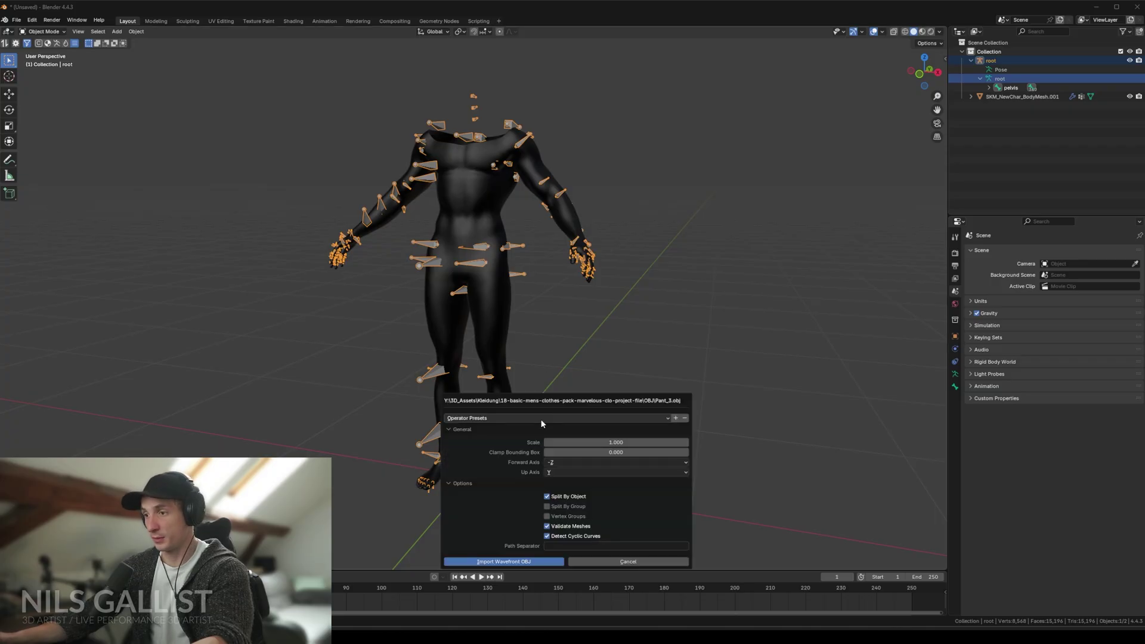
pyautogui.click(526, 562)
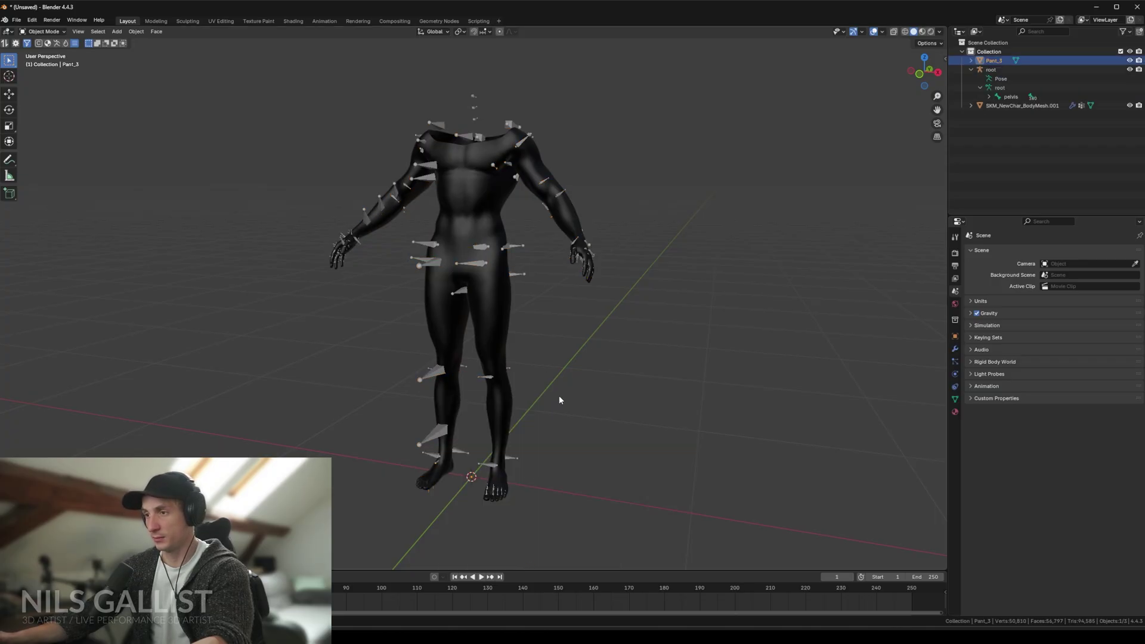
pyautogui.scroll(-10, 617, 296)
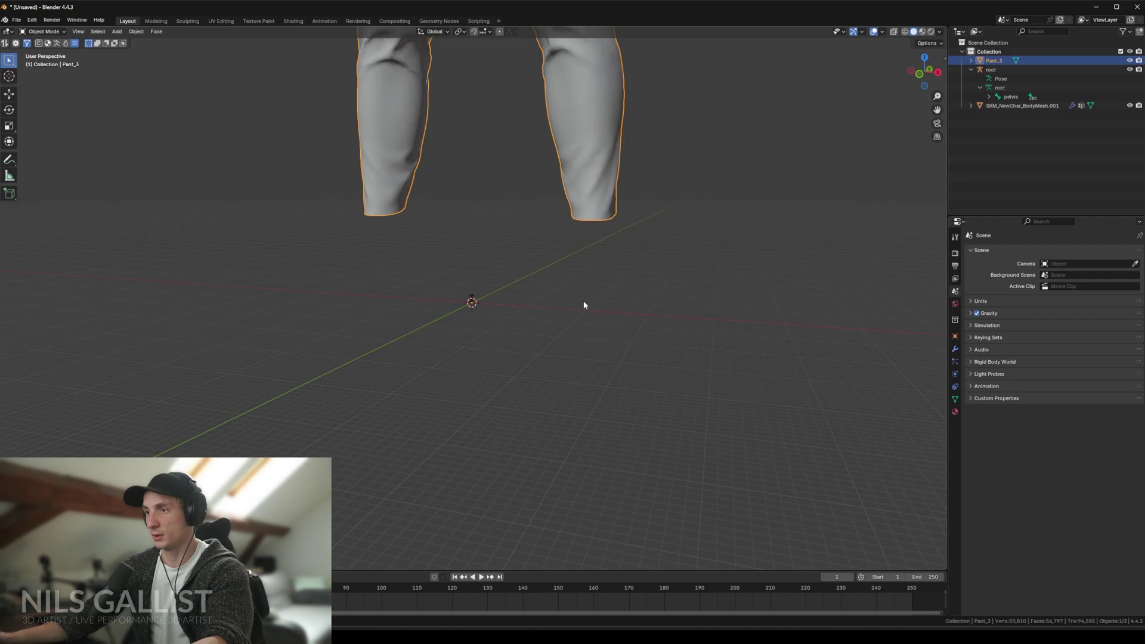
pyautogui.moveTo(576, 282)
pyautogui.mouseDown(button='middle')
pyautogui.moveTo(664, 253)
pyautogui.moveTo(586, 292)
pyautogui.mouseUp(button='middle')
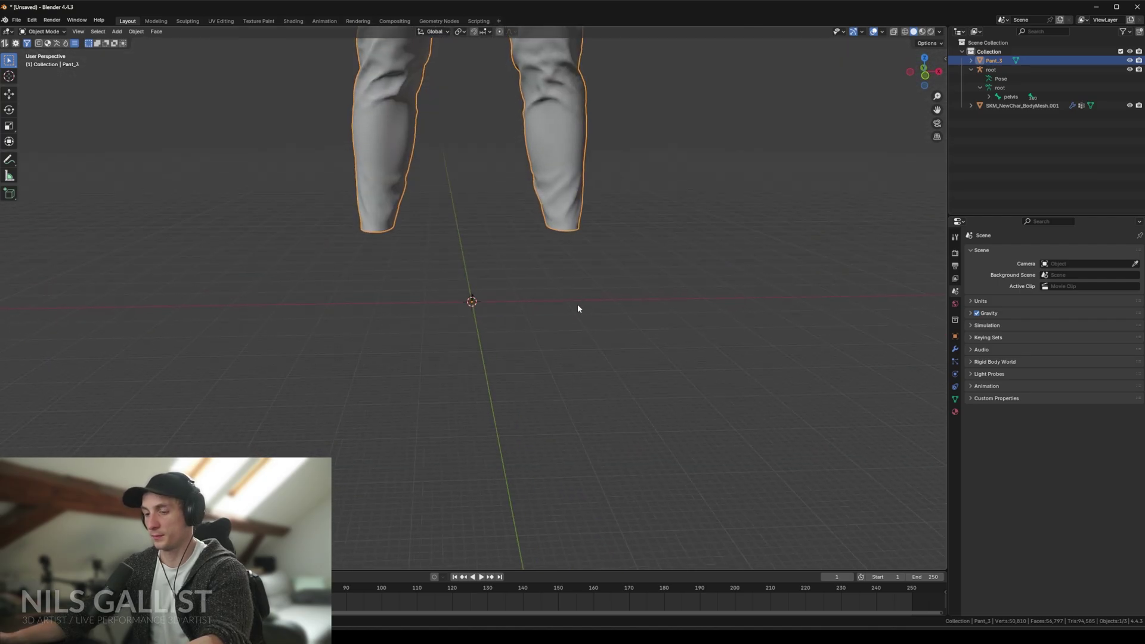
# - Scale the oversized Pant_3 pants down to roughly the body's size
pyautogui.press('s')
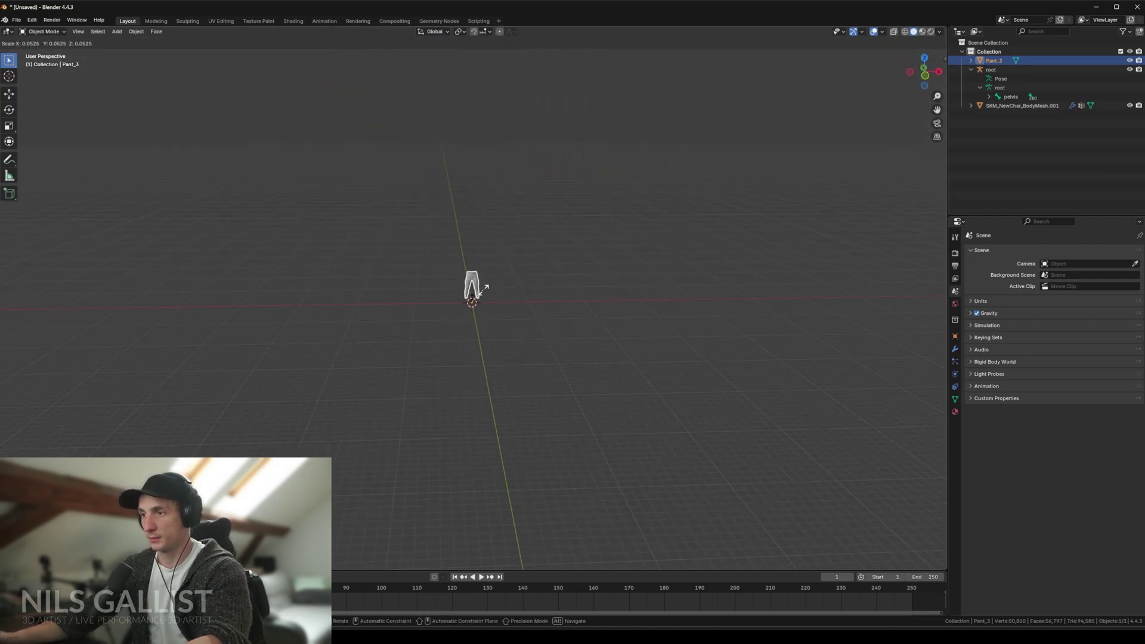
pyautogui.click(484, 288)
pyautogui.scroll(10, 640, 313)
pyautogui.moveTo(640, 313); pyautogui.dragTo(574, 320, button='middle')
pyautogui.scroll(-6, 694, 354)
pyautogui.scroll(6, 623, 333)
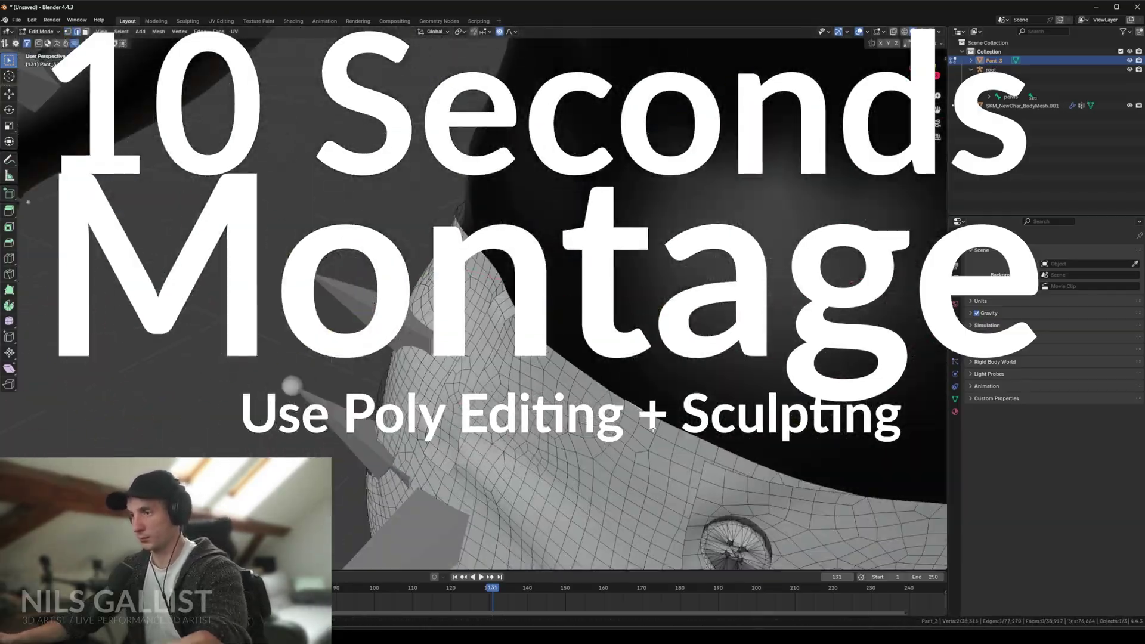
# - Switch Pant_3 into an editing mode from the mode dropdown to start fitting it
pyautogui.click(41, 31)
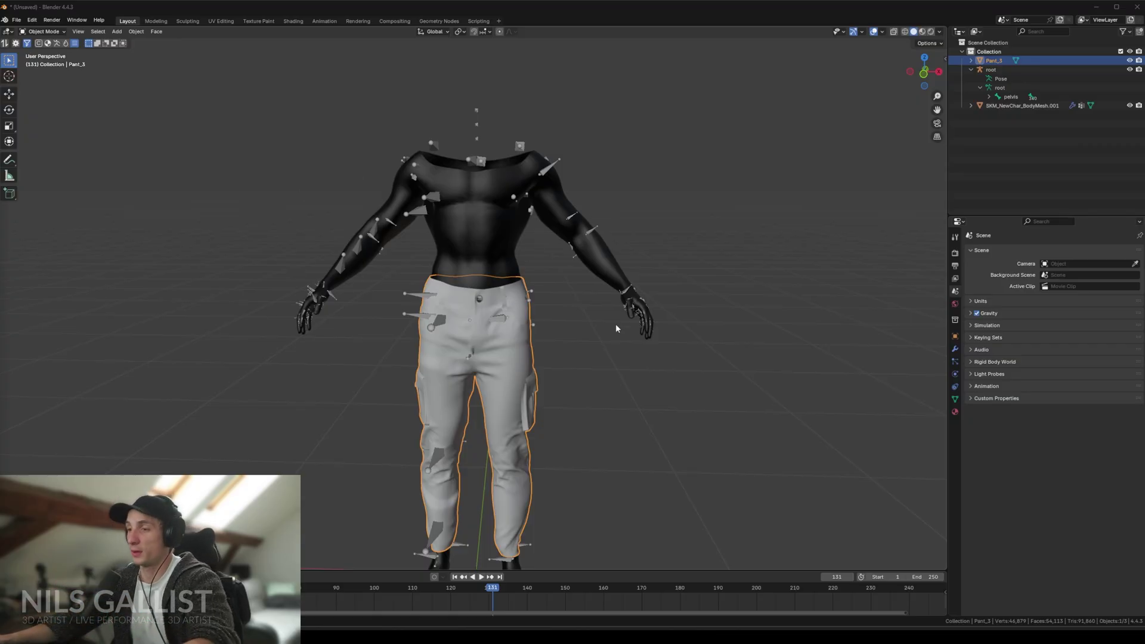
pyautogui.scroll(3, 616, 324)
pyautogui.moveTo(583, 409); pyautogui.dragTo(803, 342, button='middle')
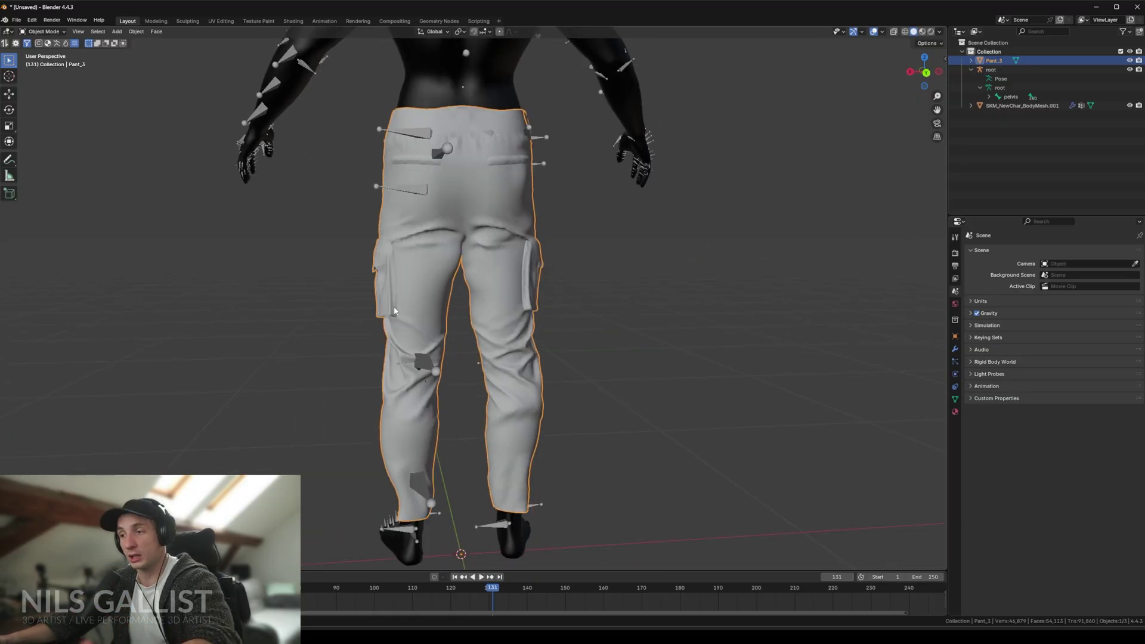
pyautogui.moveTo(636, 365); pyautogui.dragTo(600, 378, button='middle')
pyautogui.scroll(4, 595, 369)
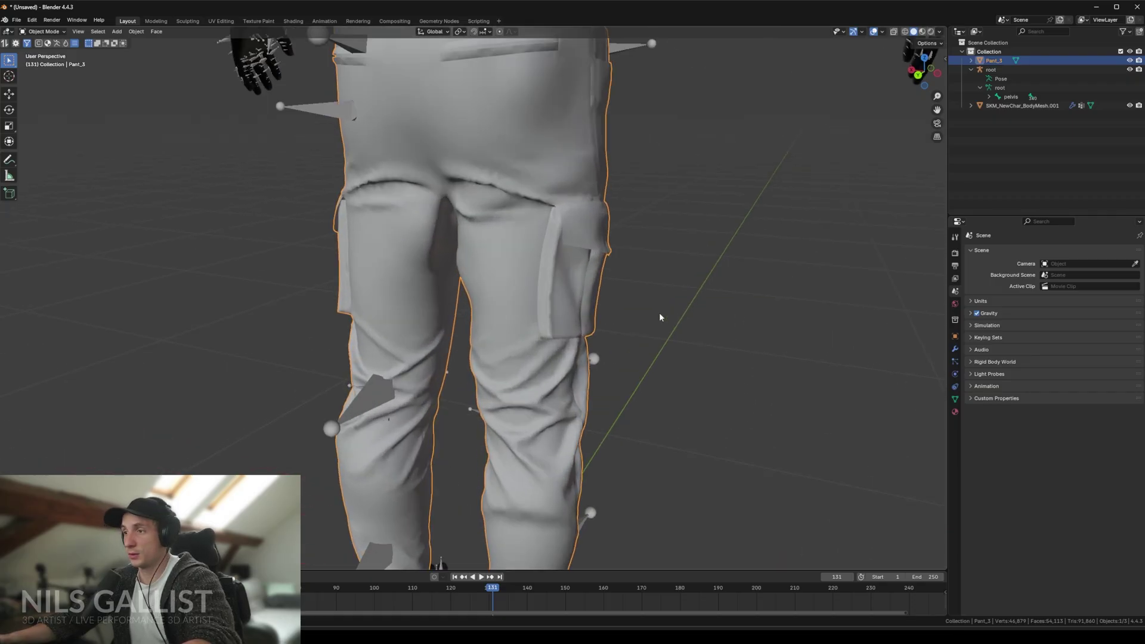
pyautogui.scroll(-2, 626, 301)
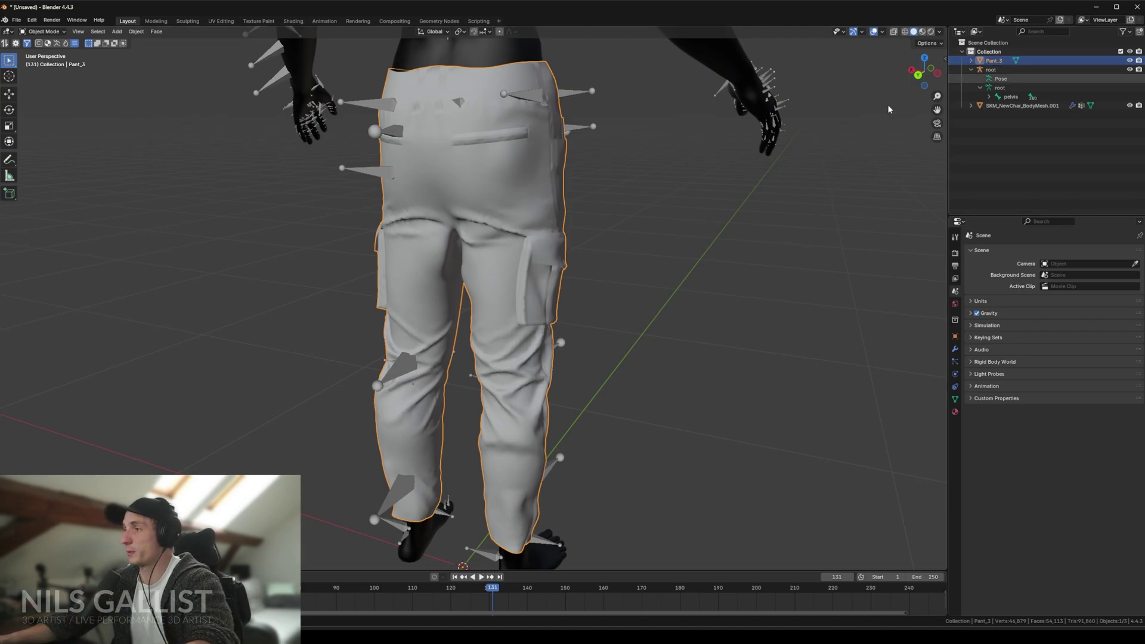
pyautogui.moveTo(655, 167); pyautogui.dragTo(484, 195, button='middle')
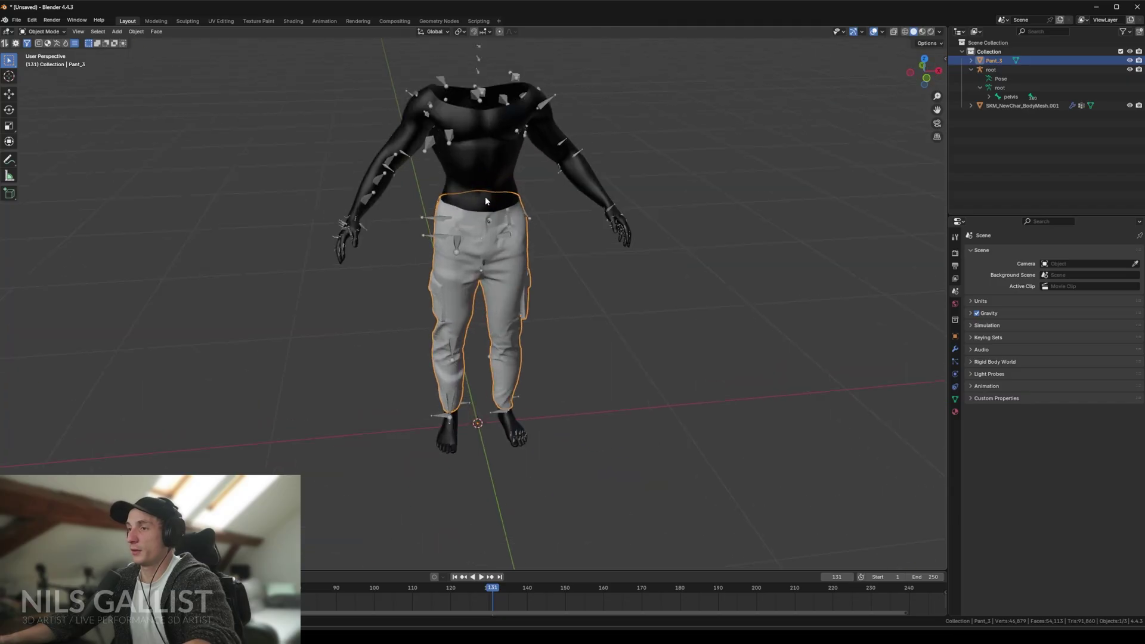
pyautogui.scroll(5, 495, 206)
# - Parent Pant_3 to the root armature With Automatic Weights
pyautogui.scroll(-6, 499, 211)
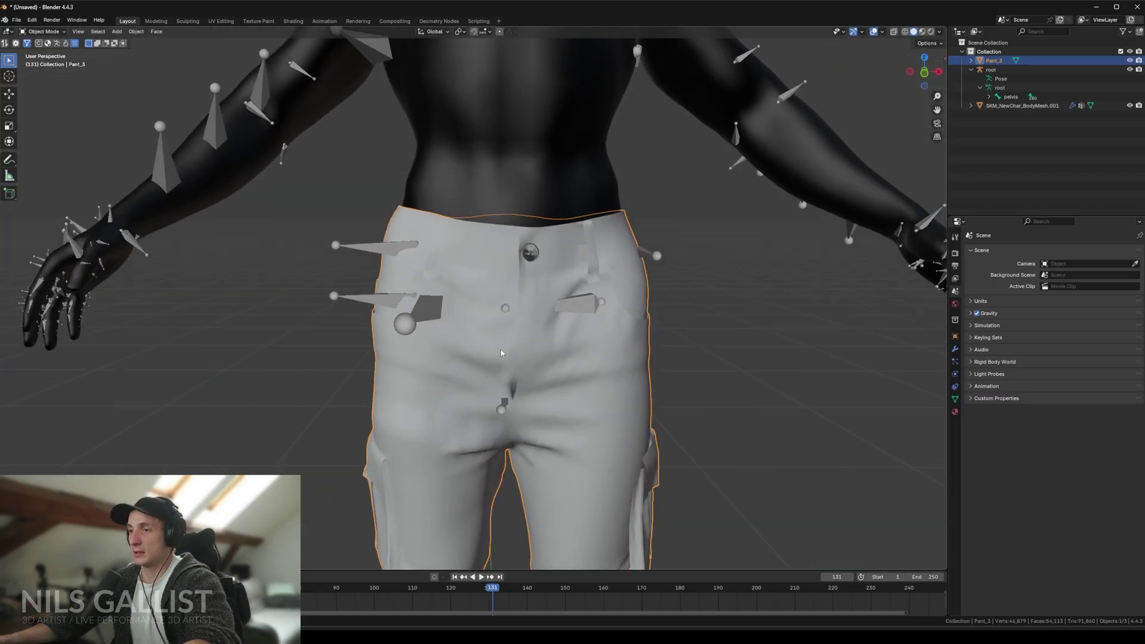
pyautogui.scroll(3, 475, 254)
pyautogui.scroll(-5, 478, 272)
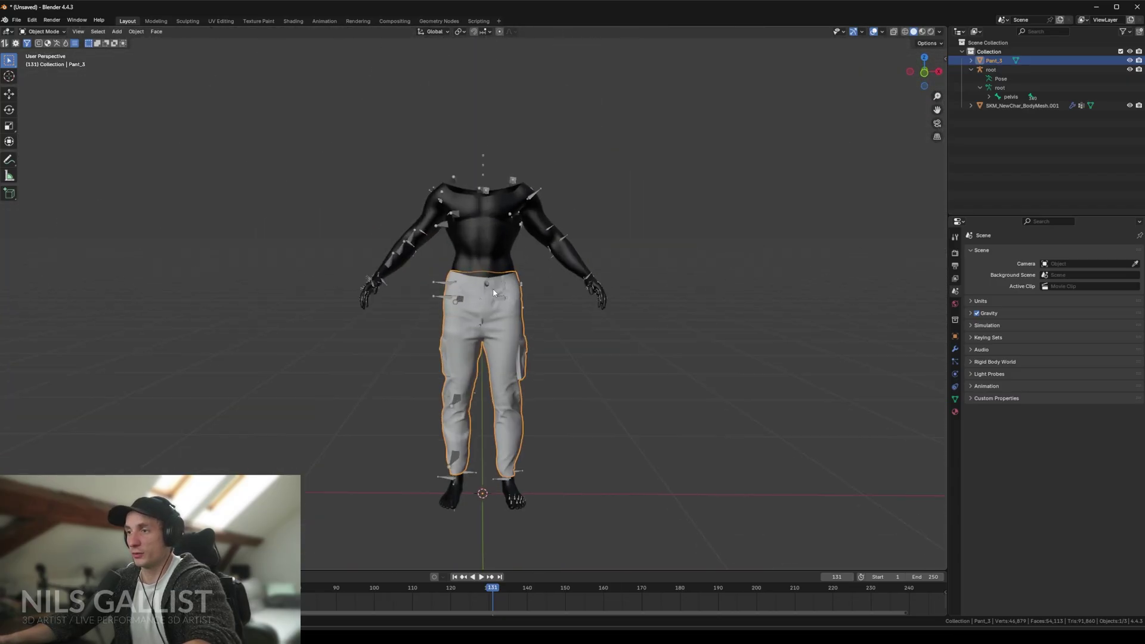
pyautogui.scroll(5, 401, 275)
pyautogui.scroll(3, 405, 250)
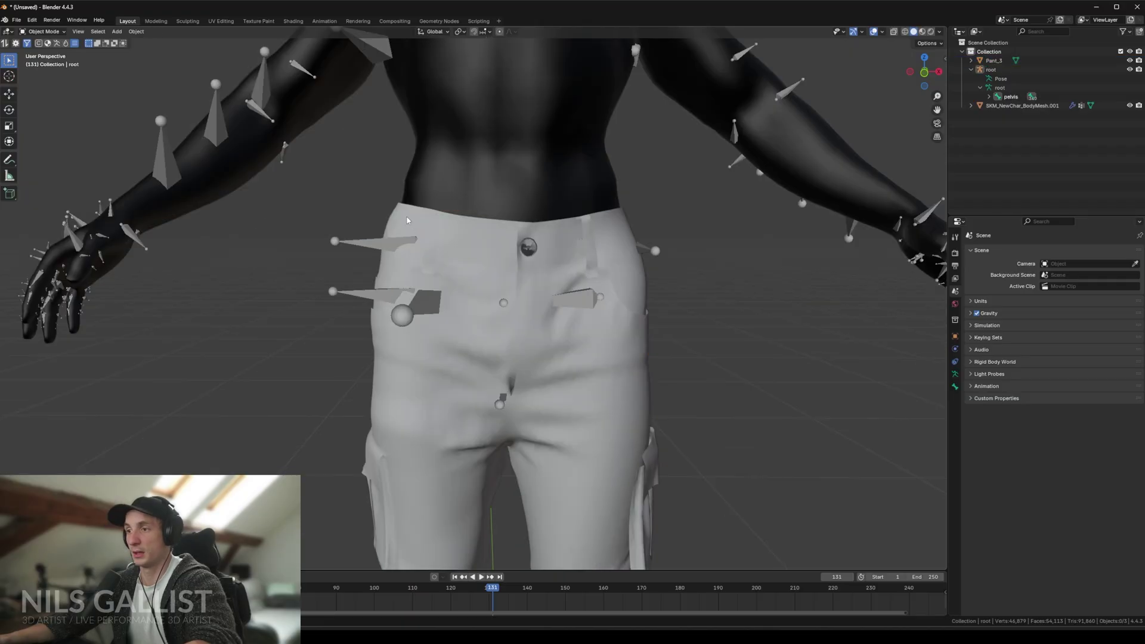
pyautogui.keyDown('shift'); pyautogui.click(220, 119); pyautogui.keyUp('shift')
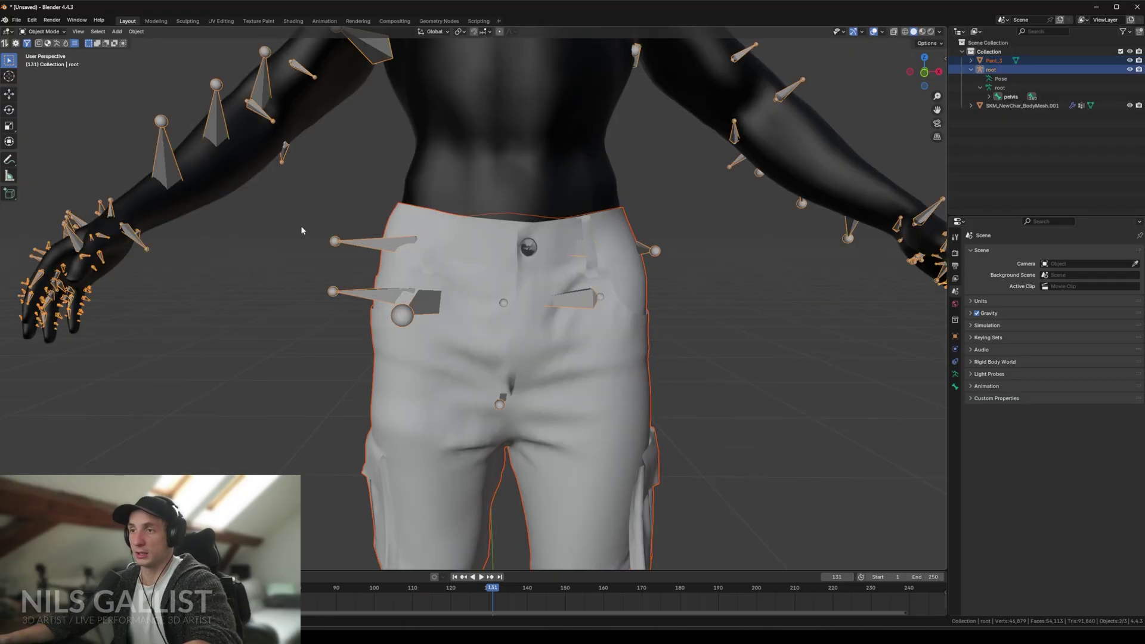
pyautogui.hotkey('ctrl', 'p')
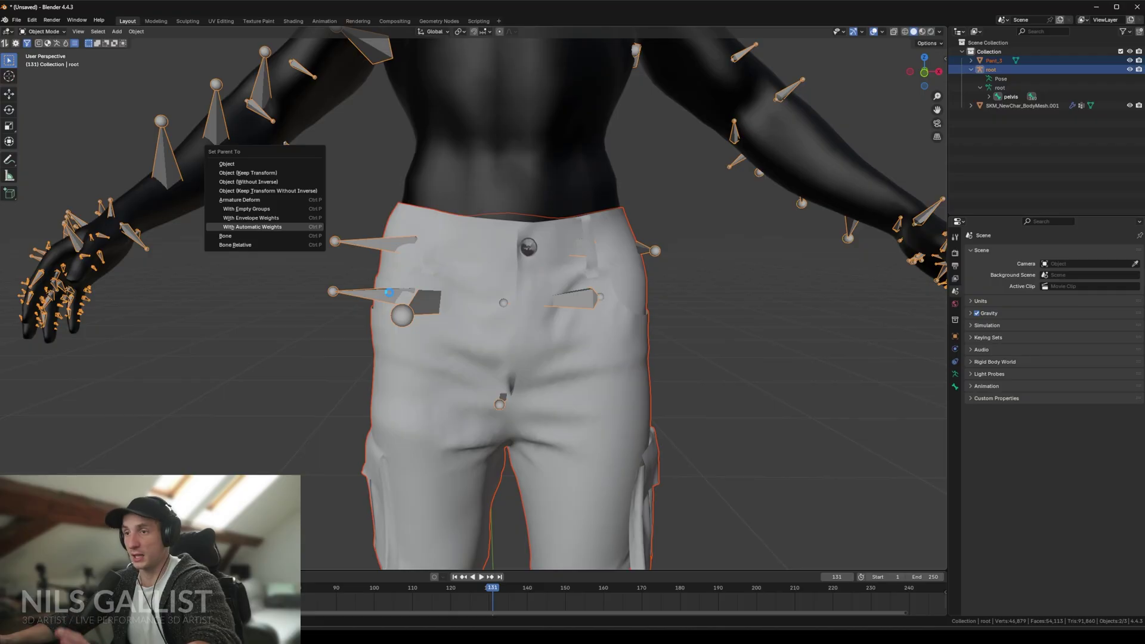
pyautogui.press('Return')
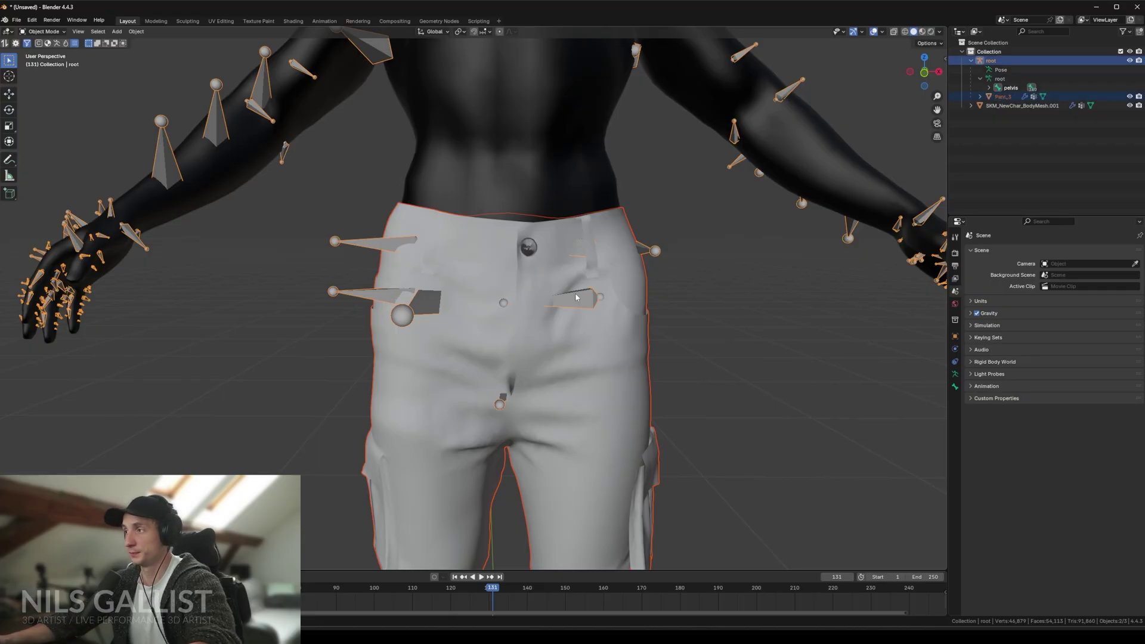
# - Select Pant_3 and check its Armature modifier in the Modifier tab
pyautogui.scroll(-5, 576, 296)
pyautogui.click(955, 362)
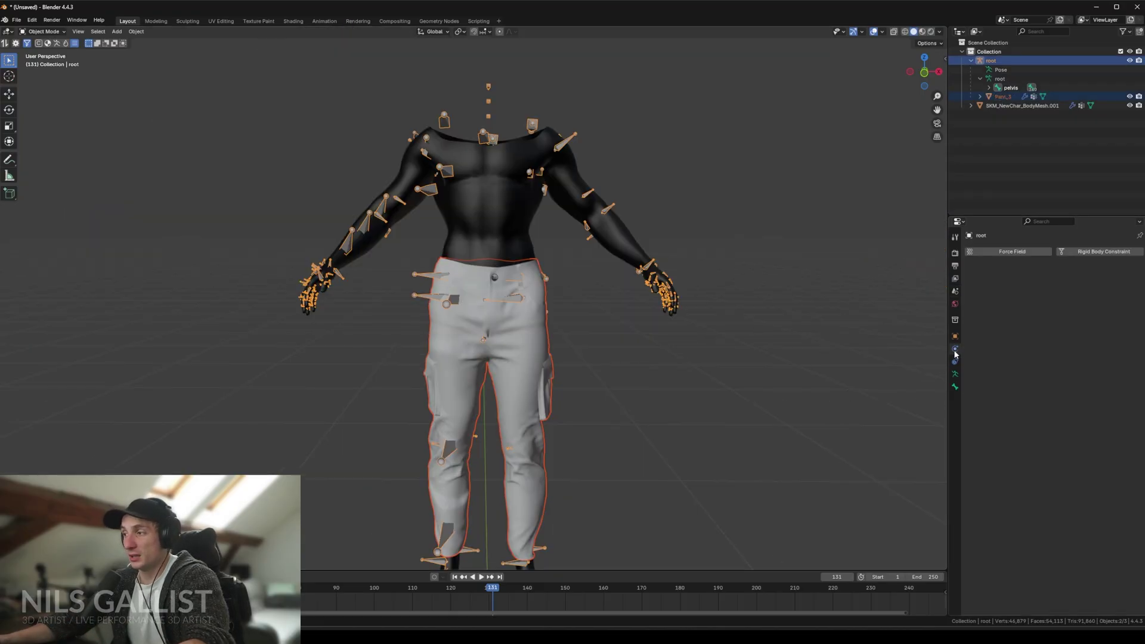
pyautogui.click(549, 331)
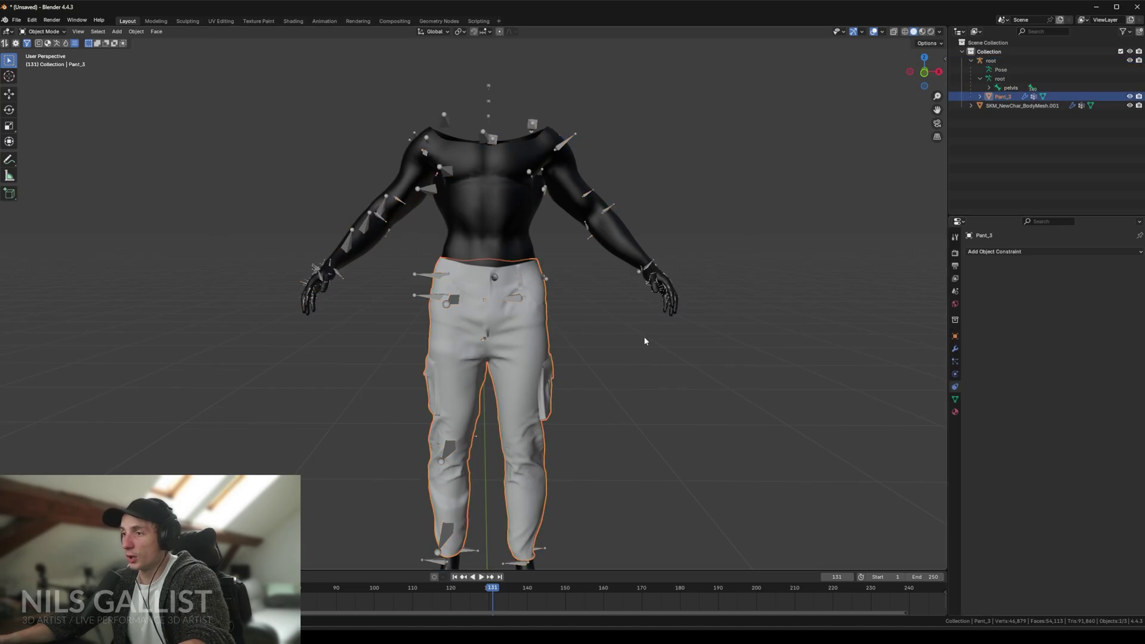
pyautogui.click(955, 348)
pyautogui.scroll(1, 571, 401)
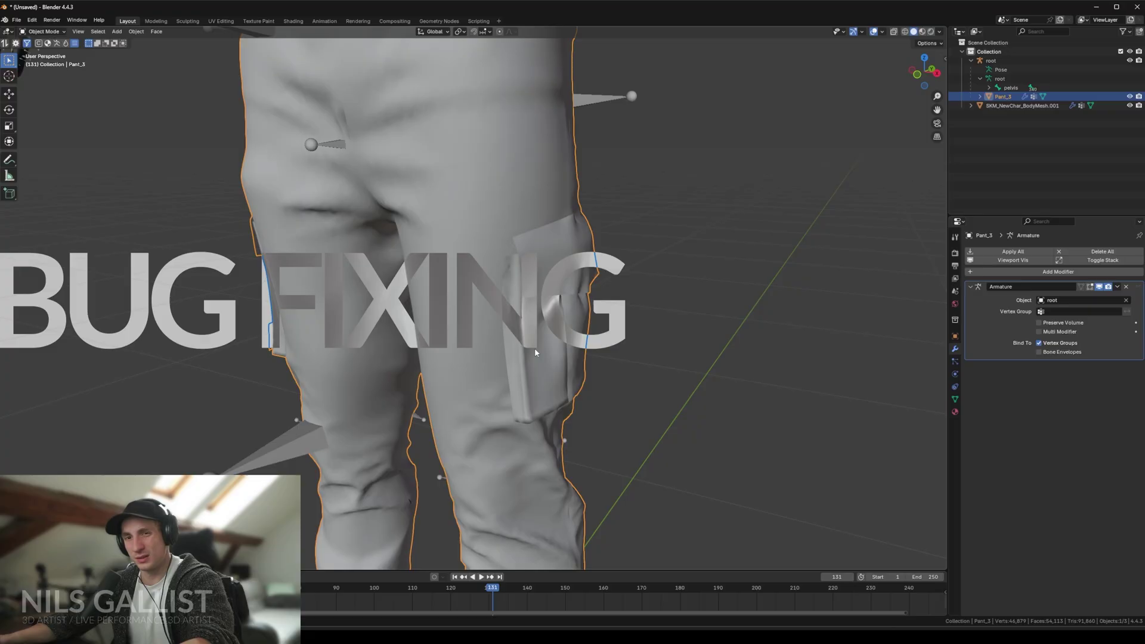
# - Inspect the pants' wireframe in Edit Mode, then view them from the side
pyautogui.scroll(1, 537, 343)
pyautogui.scroll(-1, 540, 338)
pyautogui.scroll(1, 543, 335)
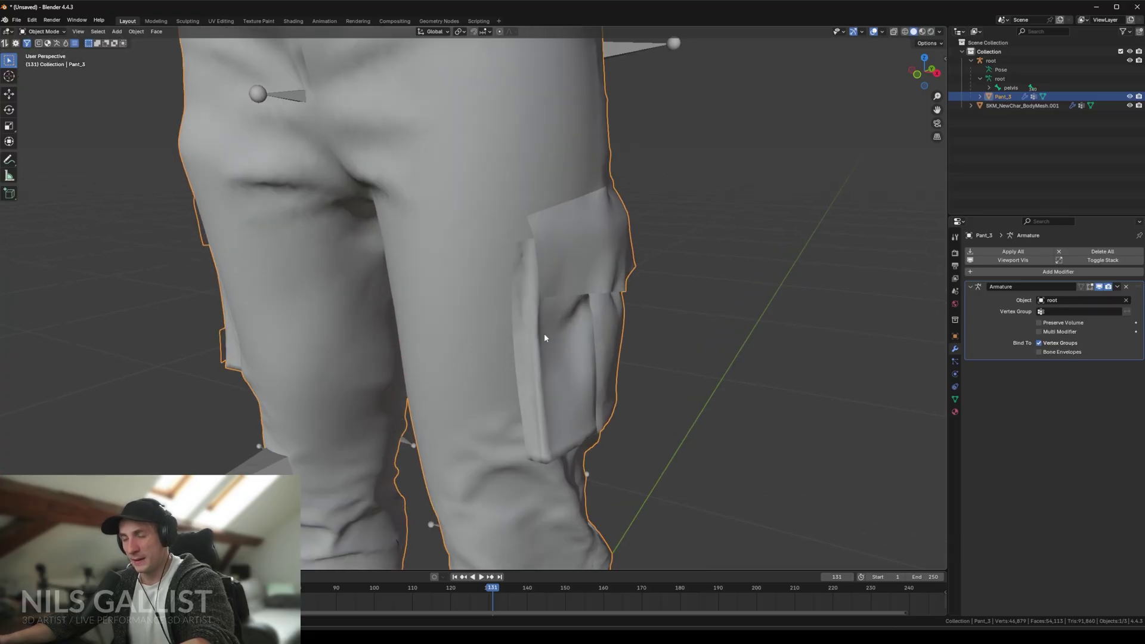
pyautogui.press('Tab')
pyautogui.scroll(3, 612, 333)
pyautogui.press('Tab')
pyautogui.scroll(-5, 611, 334)
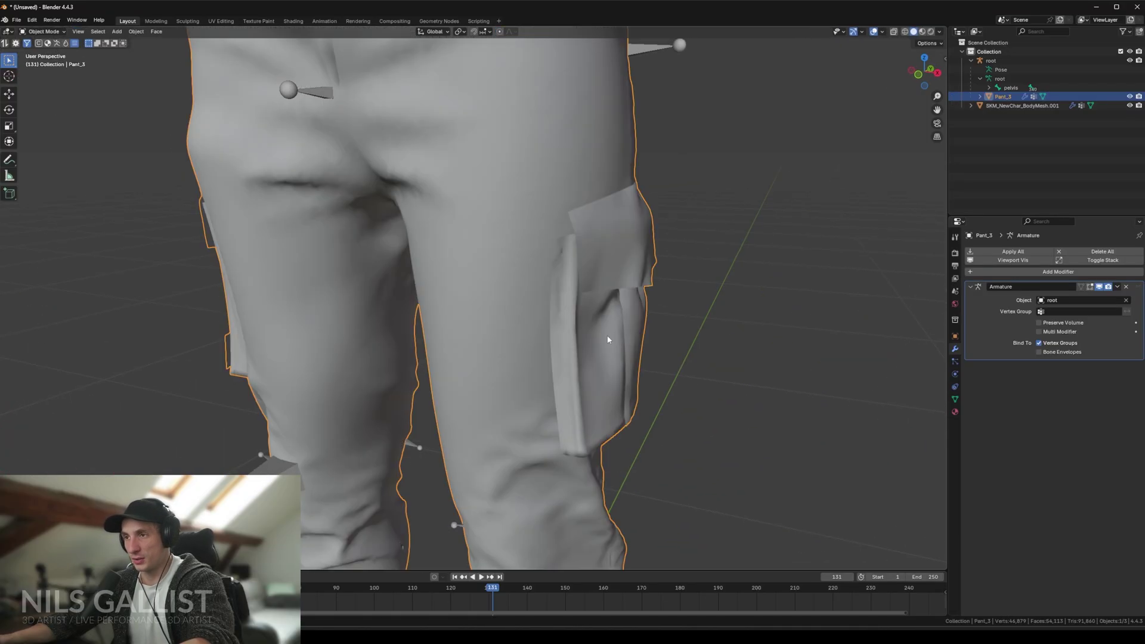
pyautogui.moveTo(612, 333); pyautogui.dragTo(562, 320, button='middle')
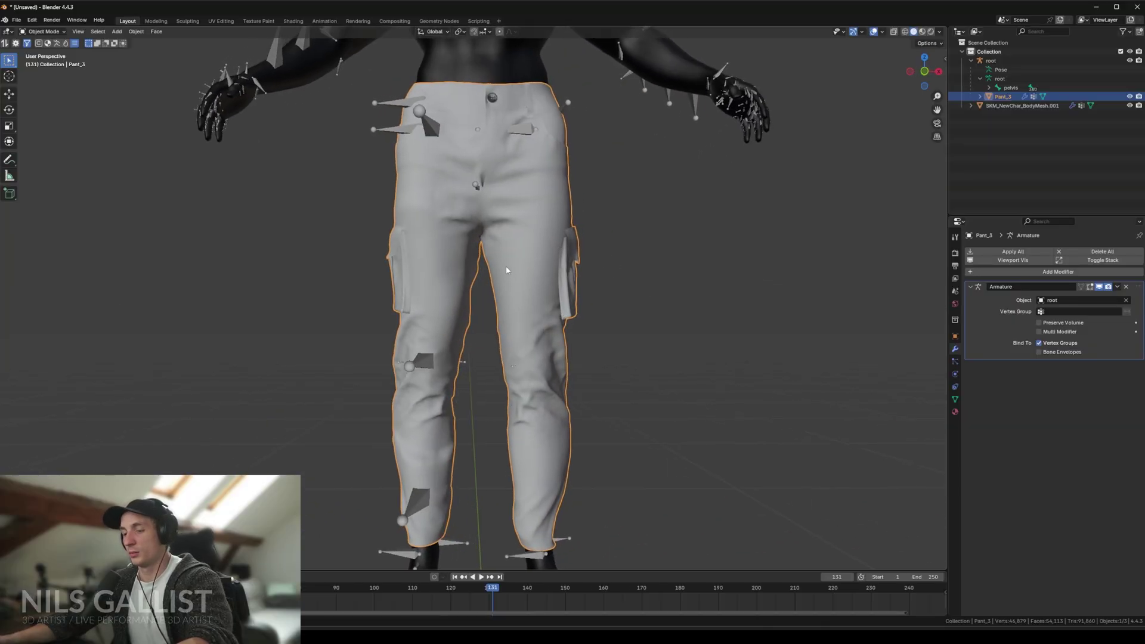
pyautogui.scroll(-4, 506, 270)
# - Apply the pants' scale, rotation, location and all transforms so rotation reads 0° and scale 1.000
pyautogui.press('n')
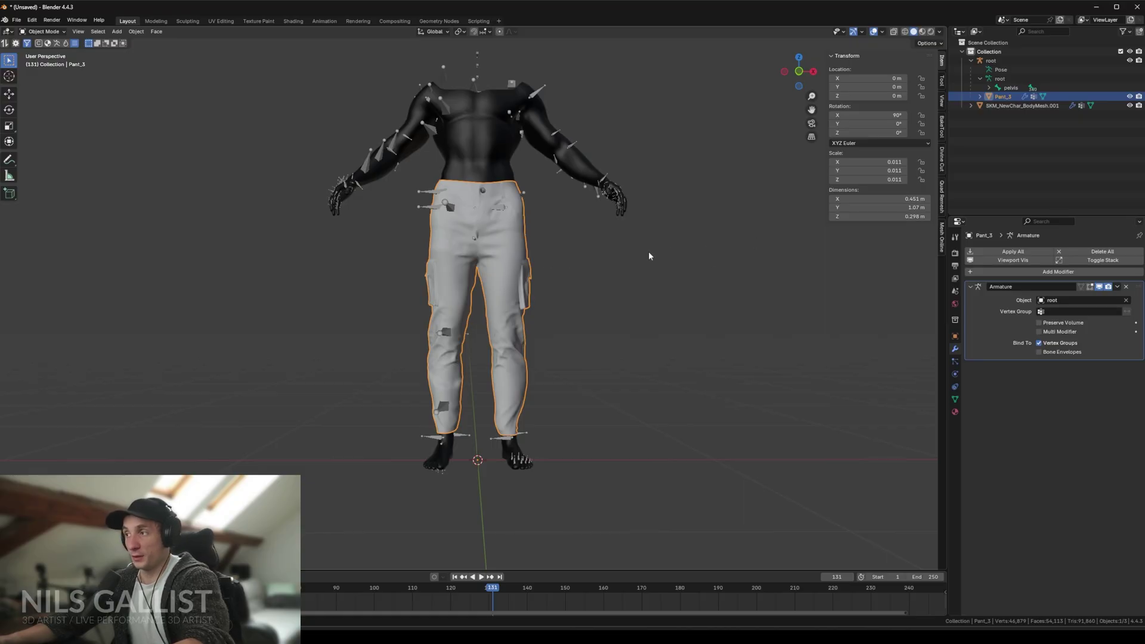
pyautogui.scroll(2, 525, 239)
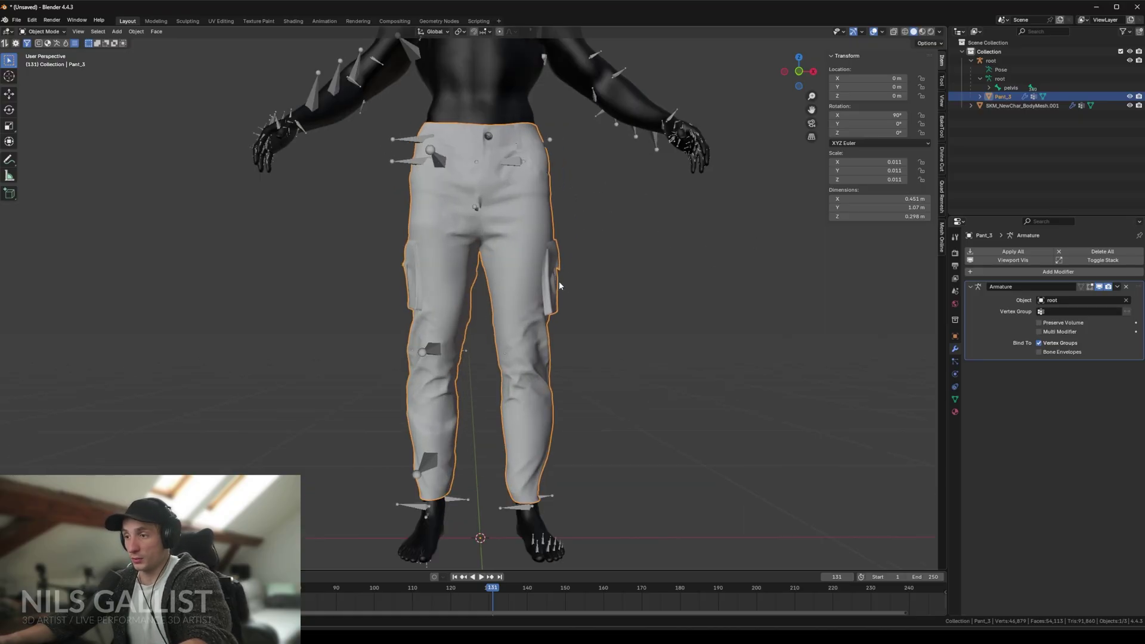
pyautogui.hotkey('ctrl', 'a')
pyautogui.click(524, 241)
pyautogui.hotkey('ctrl', 'a')
pyautogui.click(496, 243)
pyautogui.hotkey('ctrl', 'a')
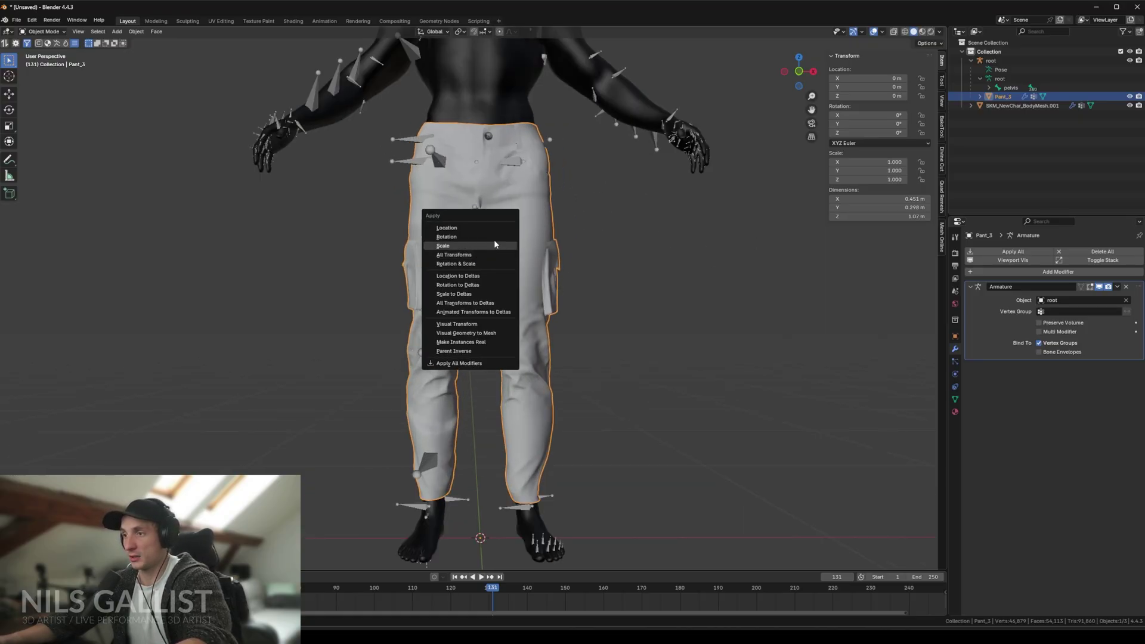
pyautogui.click(447, 228)
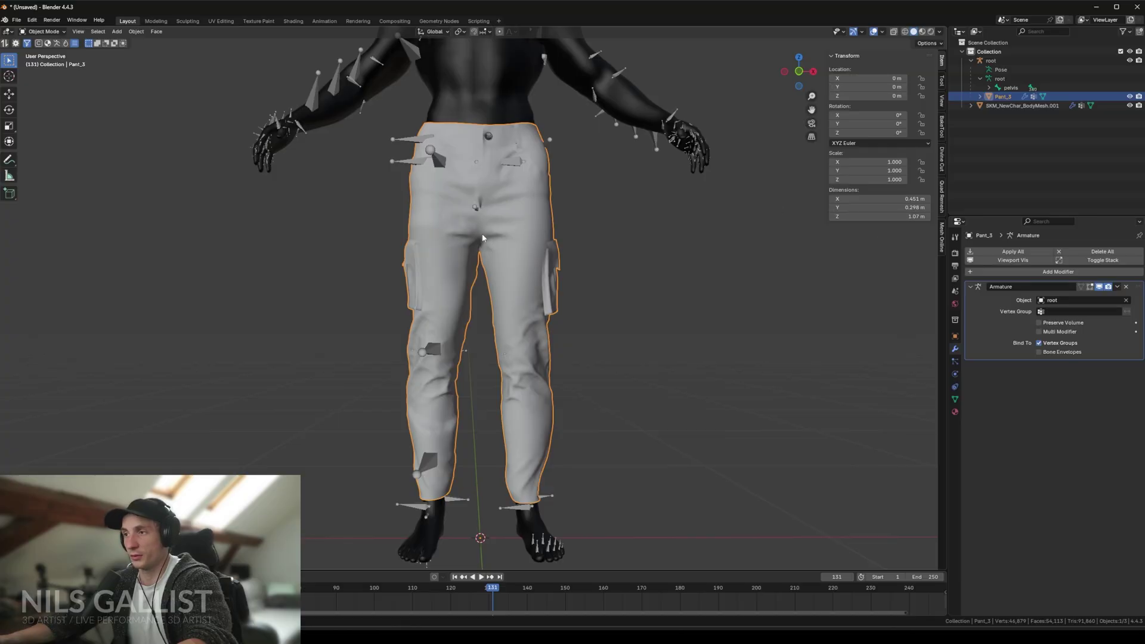
pyautogui.hotkey('ctrl', 'a')
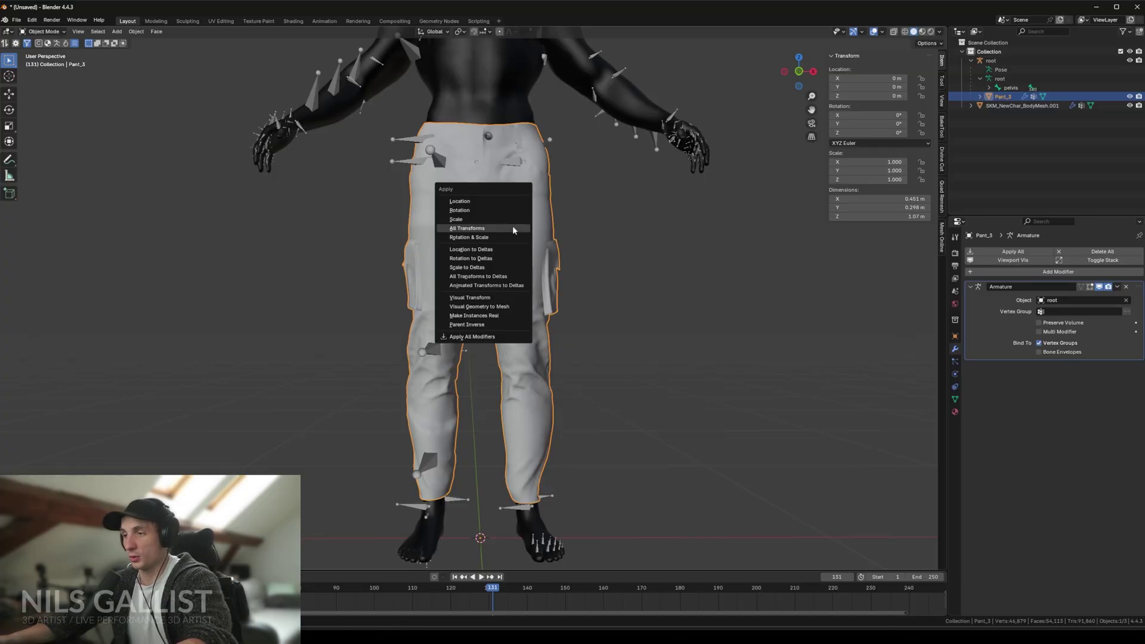
pyautogui.click(481, 237)
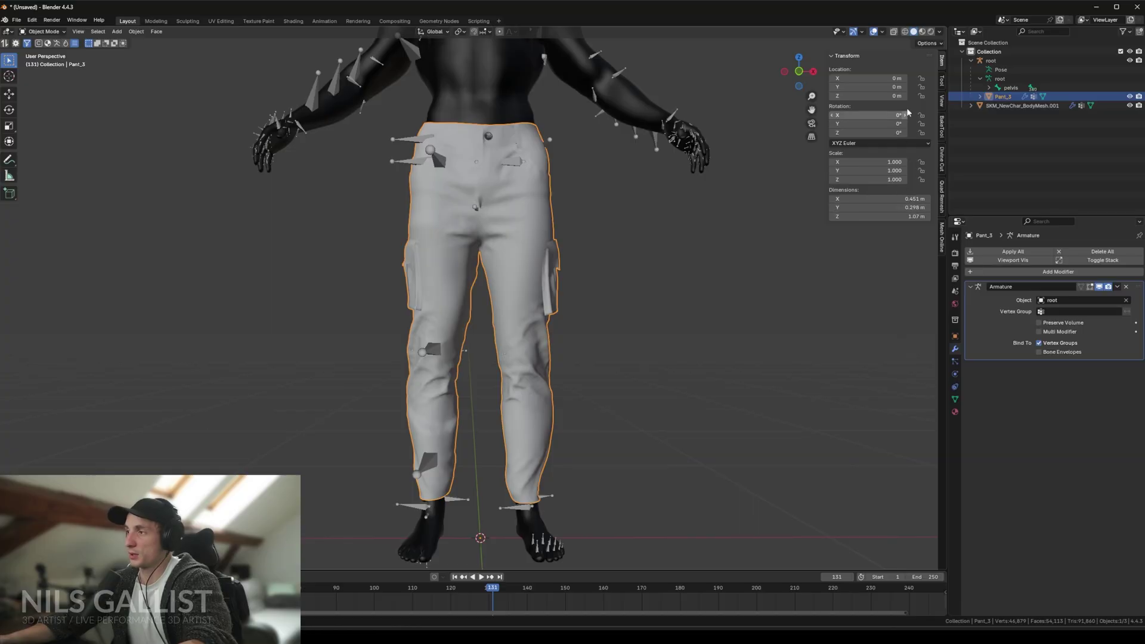
# - Show the Mesh Line tab's Voxel Heat Diffuse Skinning tools, checking the add-on's web page
pyautogui.click(942, 237)
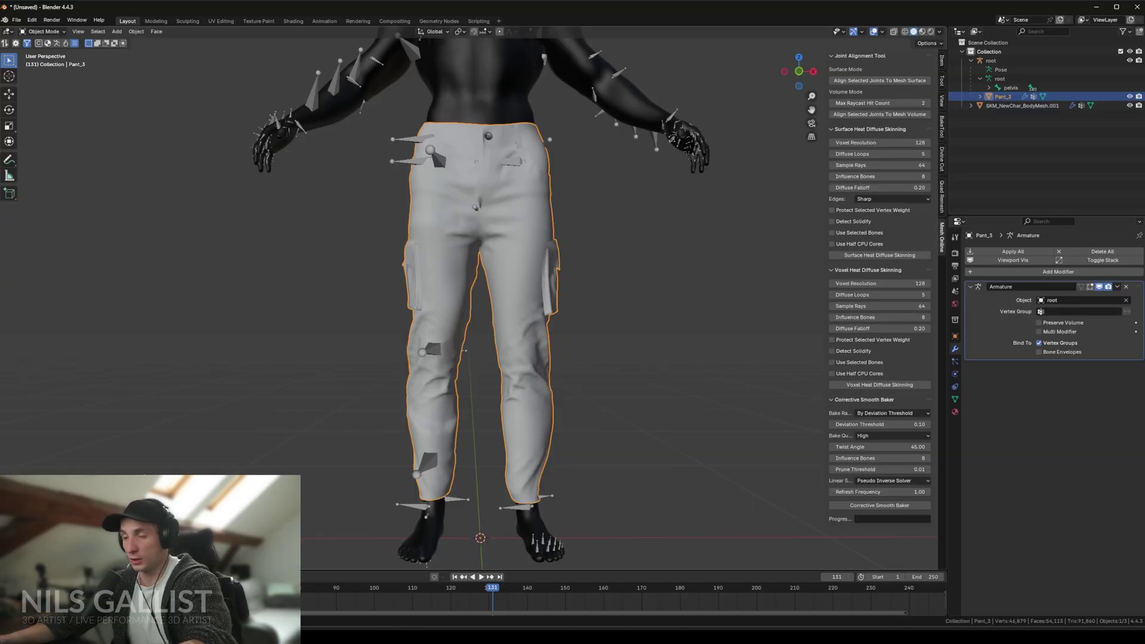
pyautogui.hotkey('alt', 'Tab')
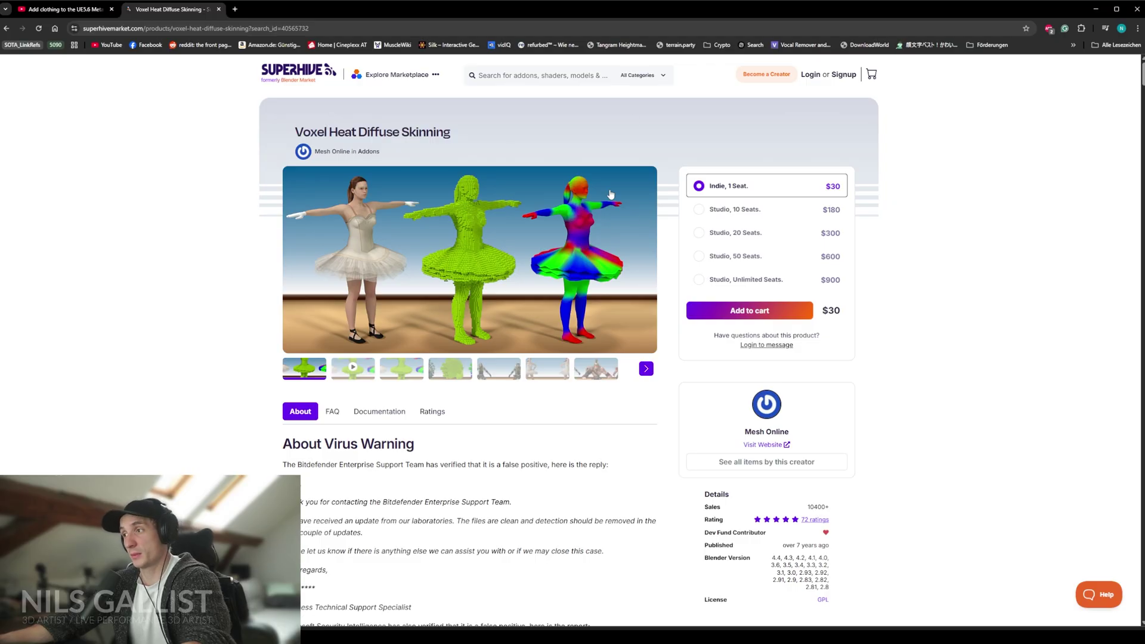
pyautogui.click(1096, 9)
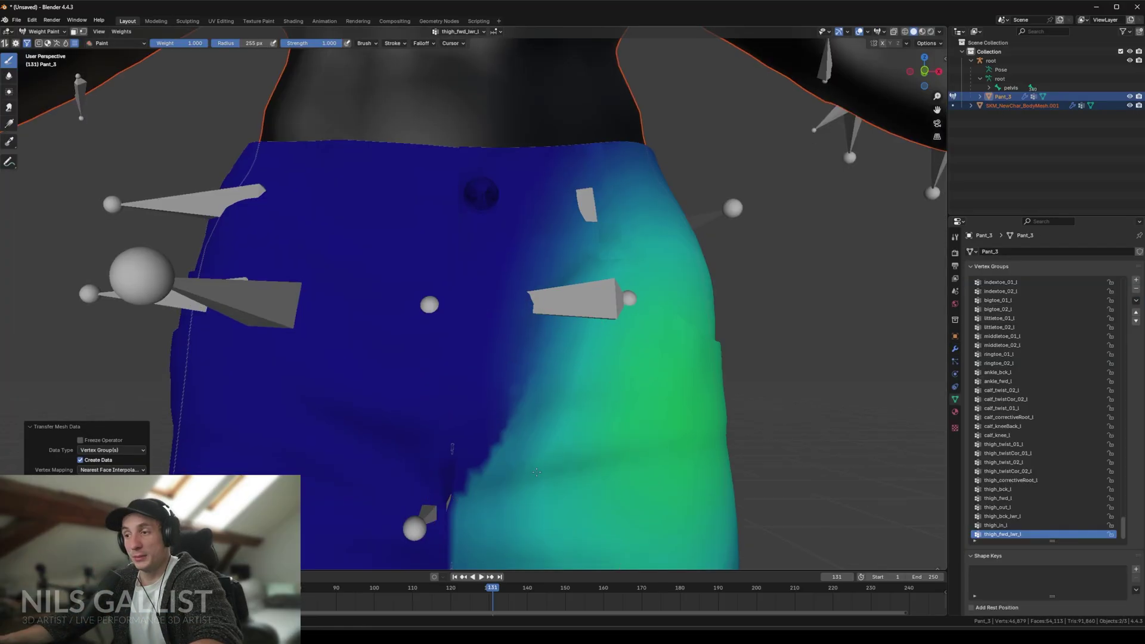
# - Put the armature in Pose Mode and test how thigh_l deforms the pants
pyautogui.moveTo(536, 471)
pyautogui.mouseDown(button='middle')
pyautogui.moveTo(360, 500)
pyautogui.moveTo(281, 460)
pyautogui.moveTo(448, 332)
pyautogui.mouseUp(button='middle')
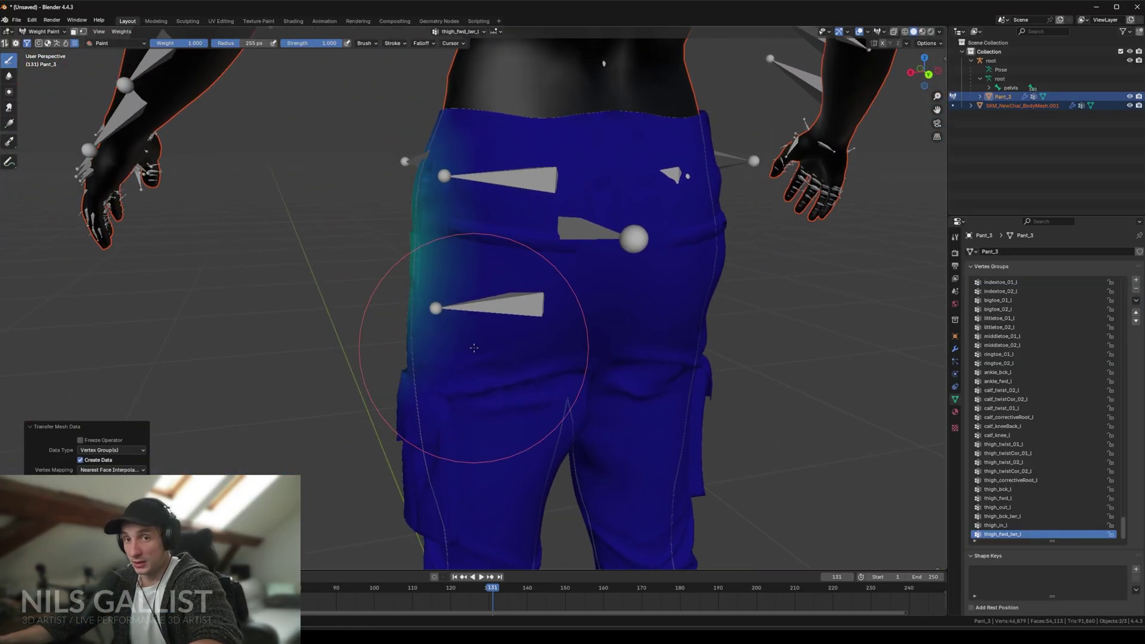
pyautogui.scroll(5, 615, 344)
pyautogui.moveTo(615, 345); pyautogui.dragTo(537, 286, button='middle')
pyautogui.click(44, 31)
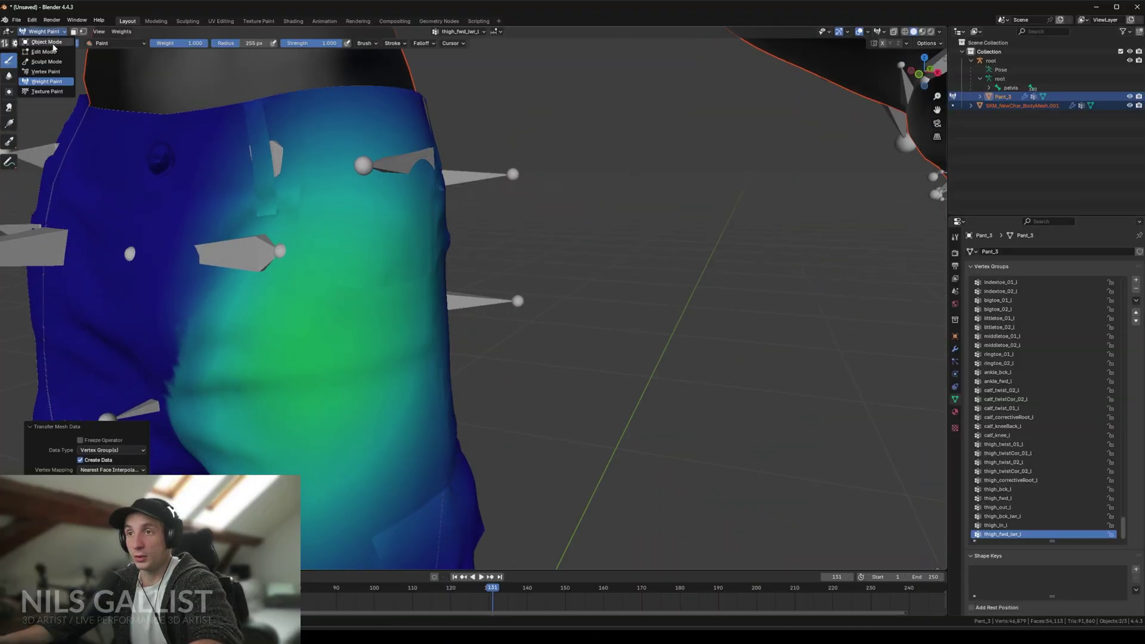
pyautogui.click(42, 40)
pyautogui.click(503, 200)
pyautogui.moveTo(503, 199); pyautogui.dragTo(393, 194, button='middle')
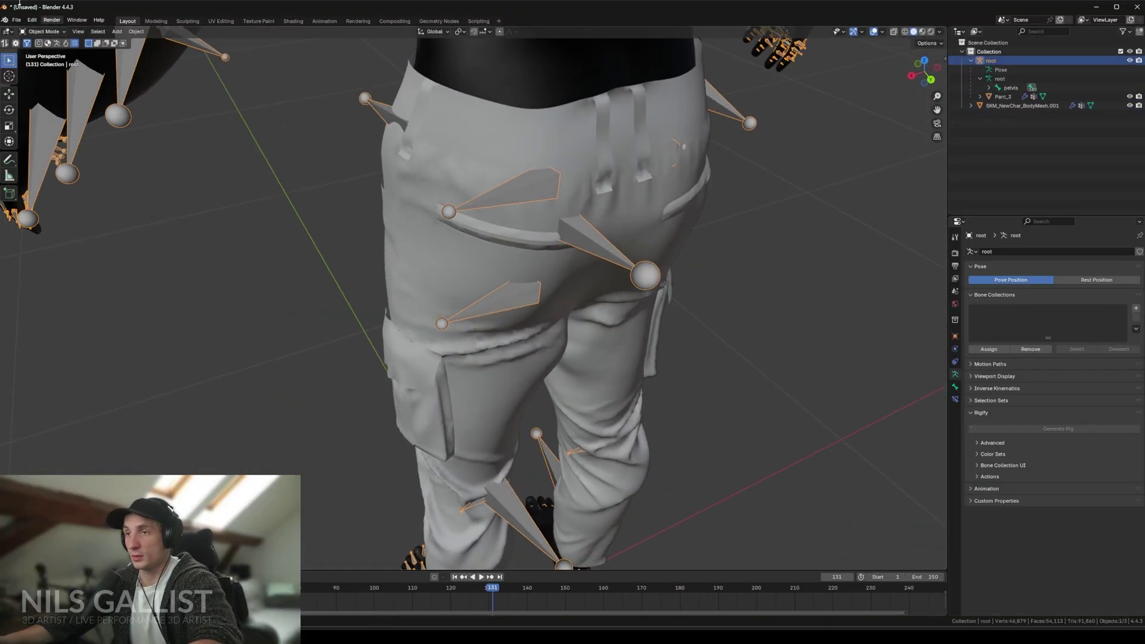
pyautogui.click(44, 31)
pyautogui.click(44, 62)
pyautogui.click(495, 301)
pyautogui.click(608, 242)
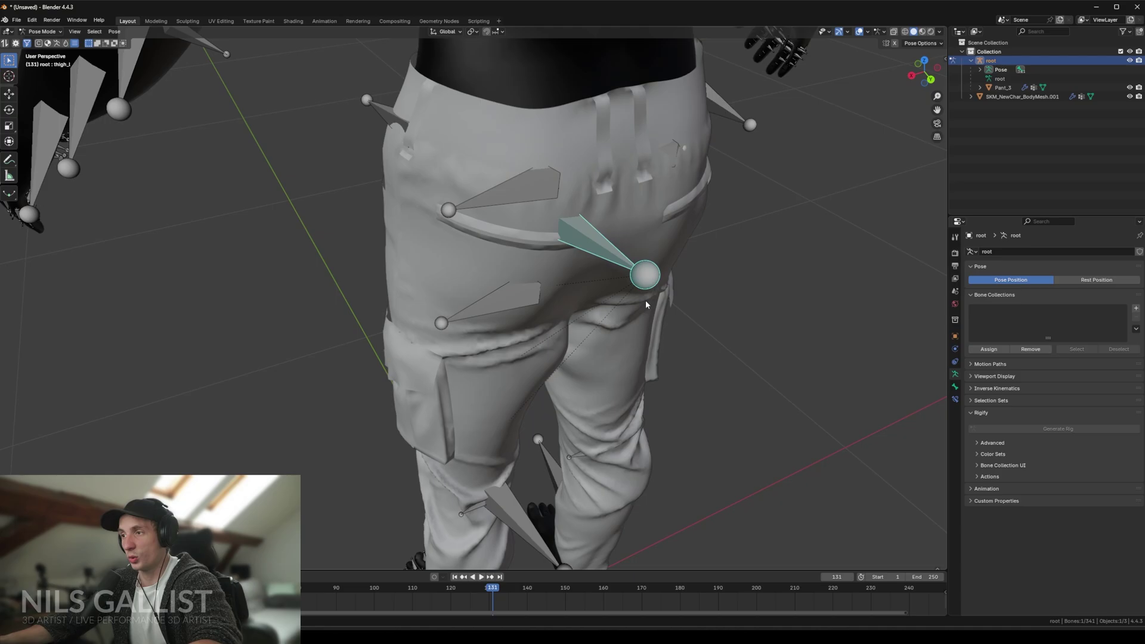
pyautogui.moveTo(643, 299); pyautogui.dragTo(65, 47, button='middle')
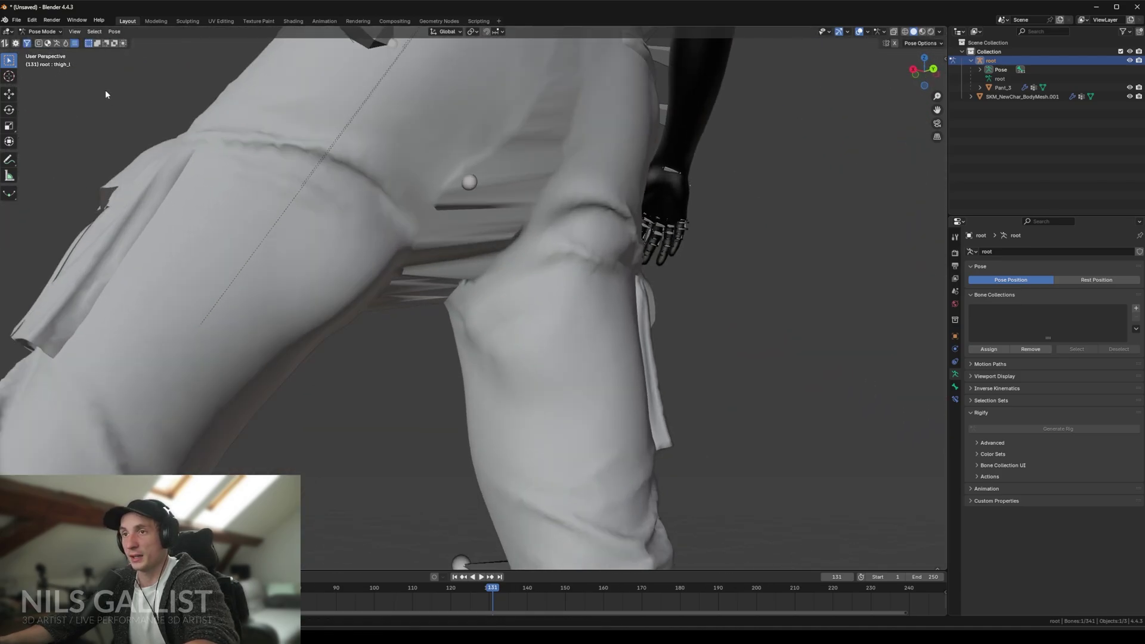
# - Select Pant_3 and enter Weight Paint mode viewing the crotch to refine thigh_in_l
pyautogui.click(42, 32)
pyautogui.click(44, 37)
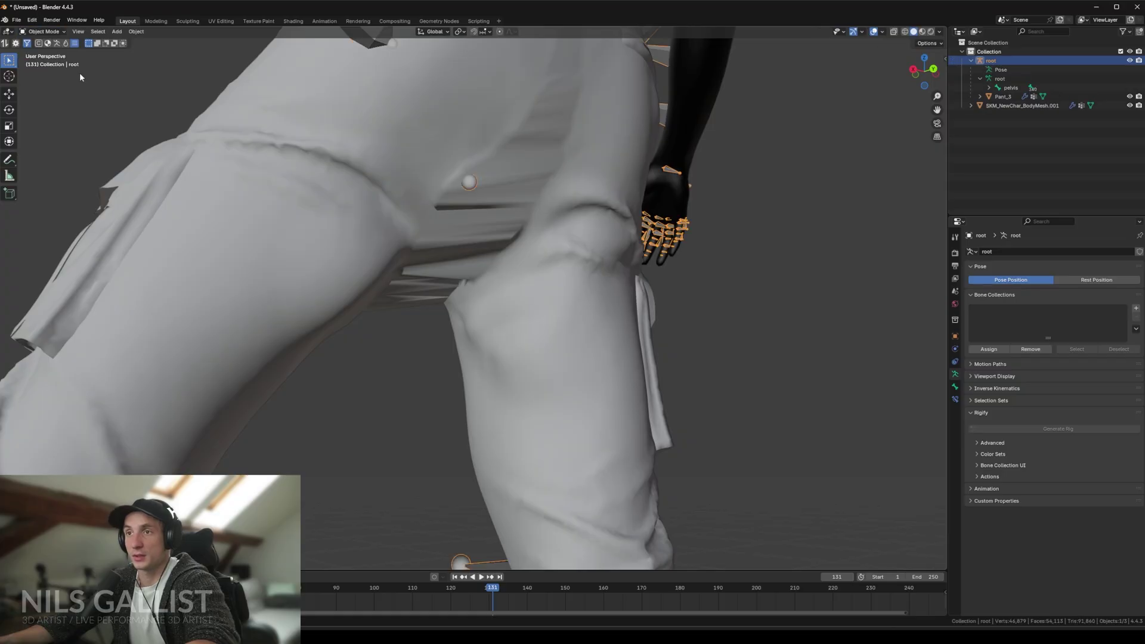
pyautogui.click(42, 32)
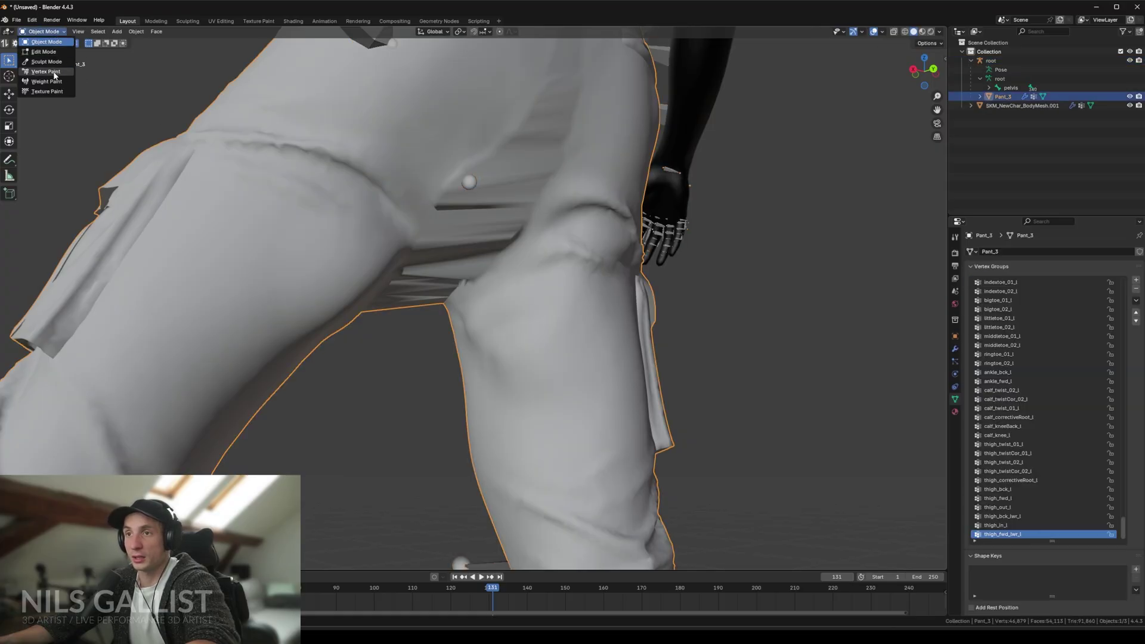
pyautogui.click(53, 69)
pyautogui.click(42, 32)
pyautogui.click(52, 79)
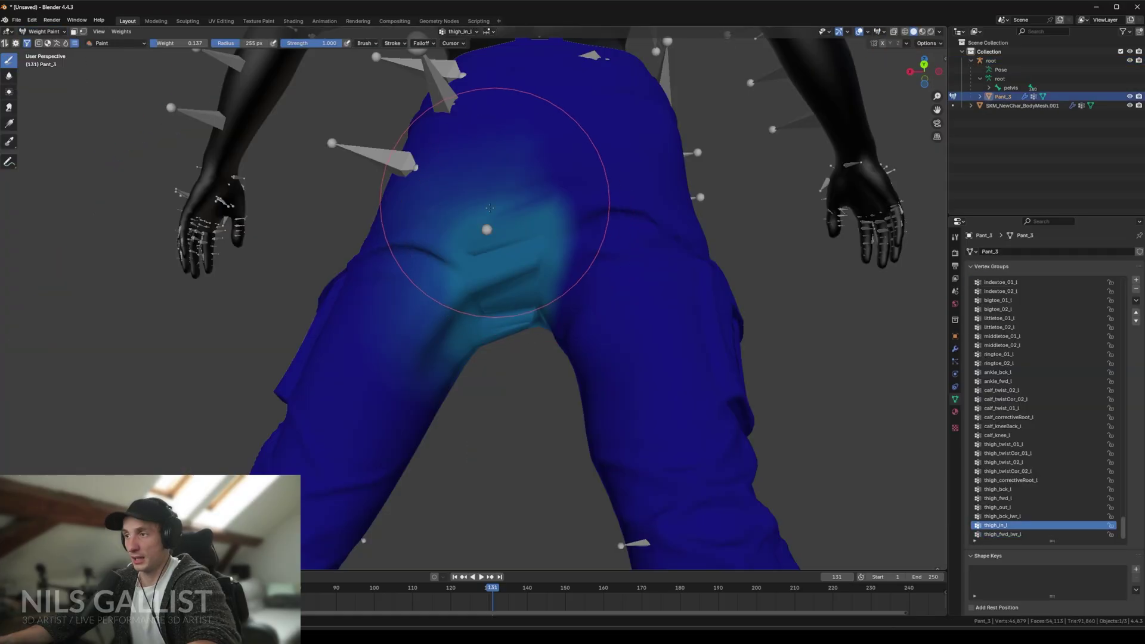
pyautogui.scroll(-3, 540, 356)
pyautogui.moveTo(540, 356)
pyautogui.mouseDown(button='middle')
pyautogui.moveTo(591, 337)
pyautogui.moveTo(511, 296)
pyautogui.moveTo(396, 209)
pyautogui.mouseUp(button='middle')
pyautogui.scroll(5, 511, 296)
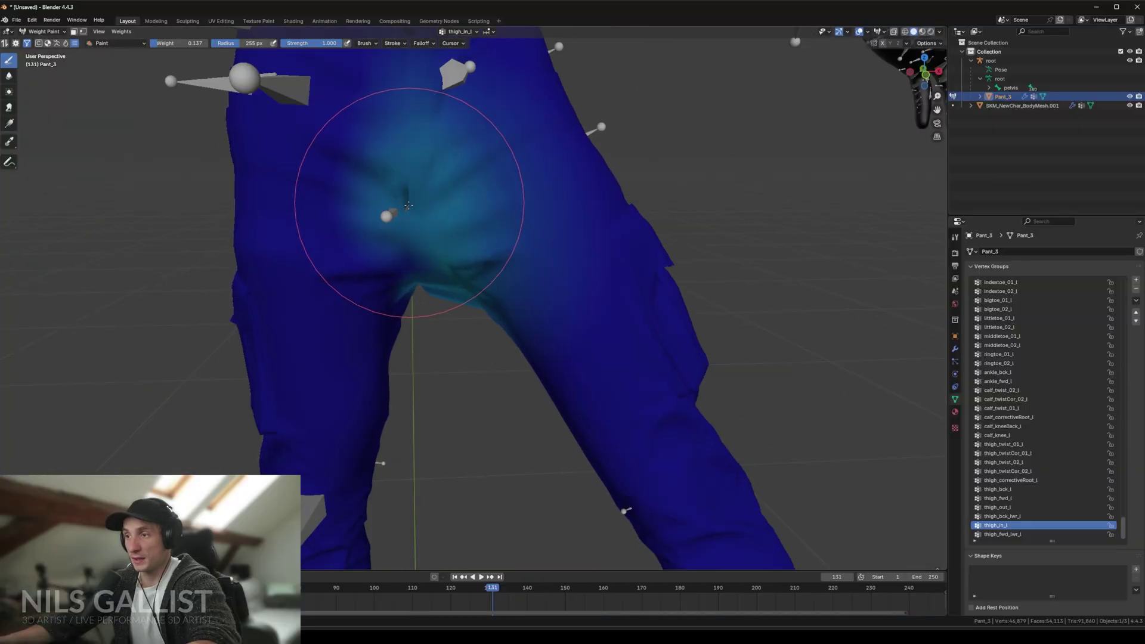
pyautogui.moveTo(432, 277); pyautogui.dragTo(460, 221, button='middle')
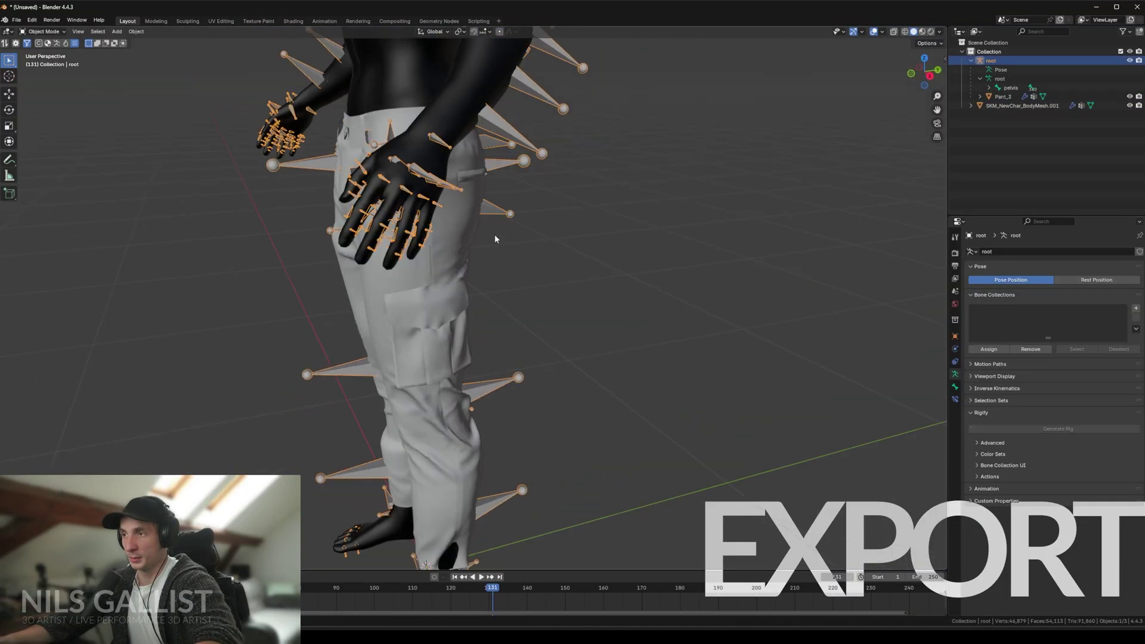
# - In Pose Mode, test-rotate calf_l to bend the left lower leg, then cancel
pyautogui.click(42, 31)
pyautogui.click(40, 63)
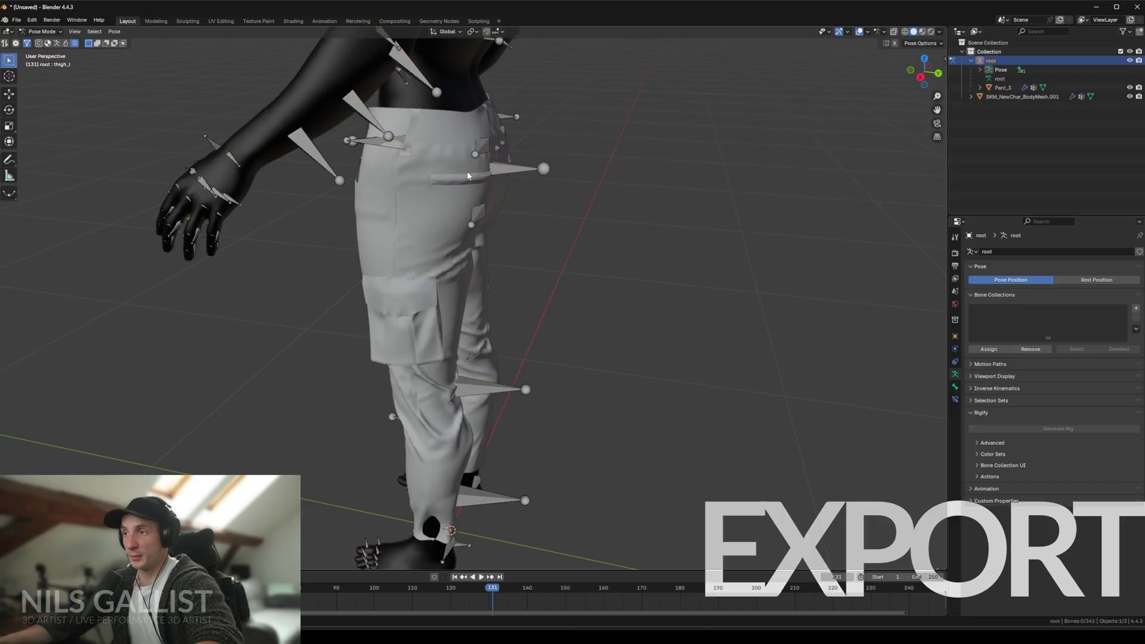
pyautogui.click(524, 168)
pyautogui.moveTo(615, 229); pyautogui.dragTo(546, 400, button='middle')
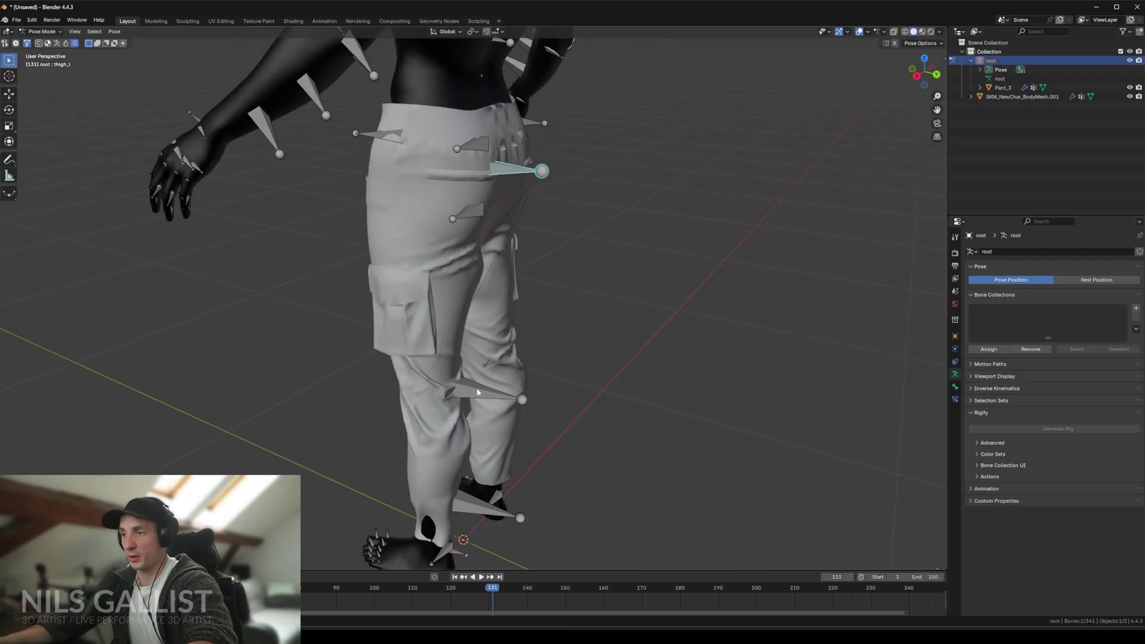
pyautogui.click(536, 411)
pyautogui.press('r')
pyautogui.press('Escape')
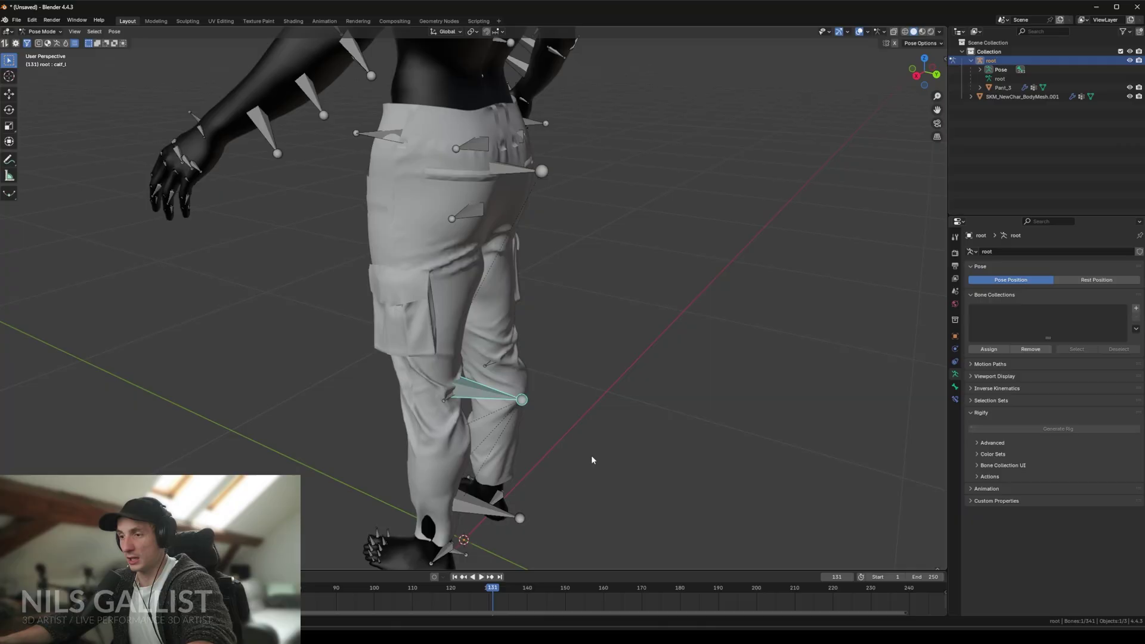
pyautogui.moveTo(593, 457); pyautogui.dragTo(507, 239, button='middle')
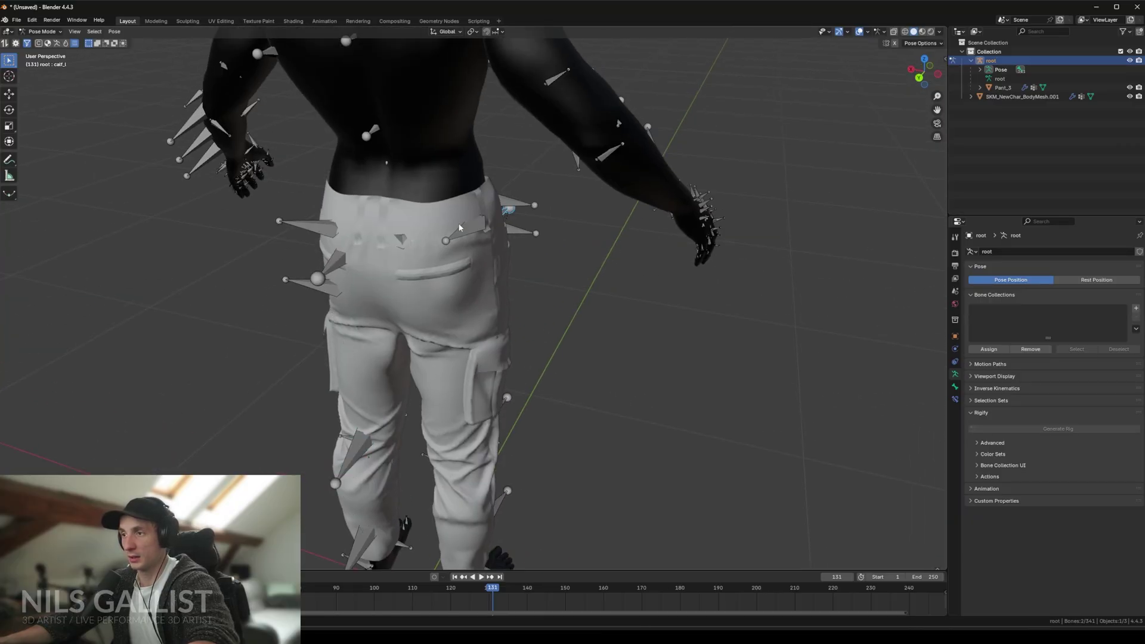
pyautogui.click(495, 219)
pyautogui.scroll(-2, 489, 274)
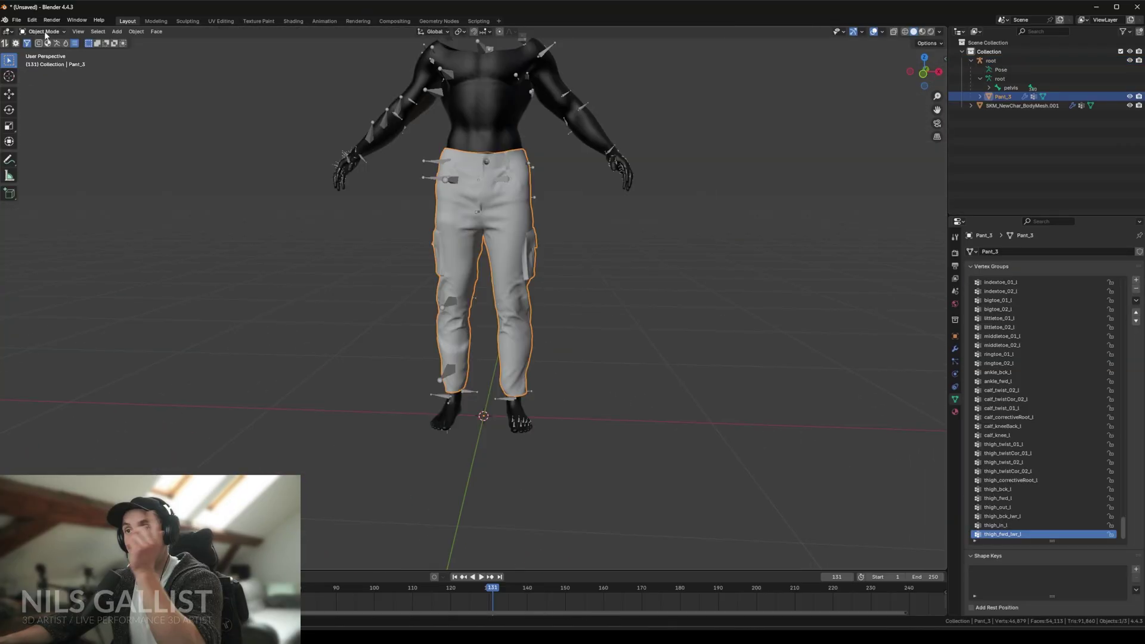
# - Return to Object Mode and delete the SKM_NewChar_BodyMesh.001 body mesh
pyautogui.click(40, 31)
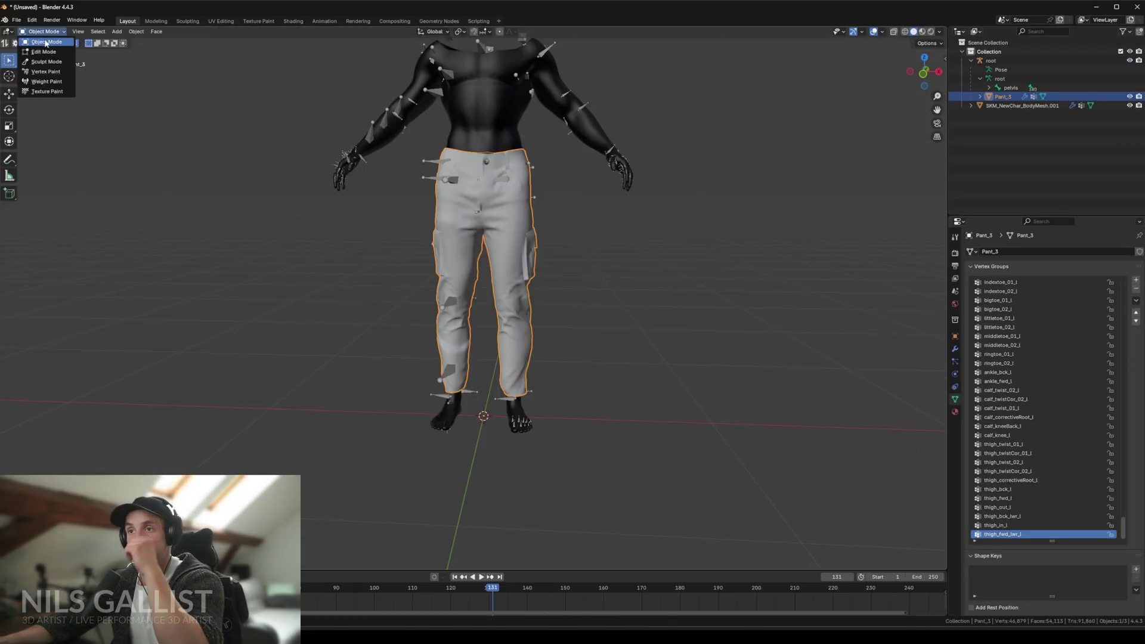
pyautogui.scroll(-3, 685, 133)
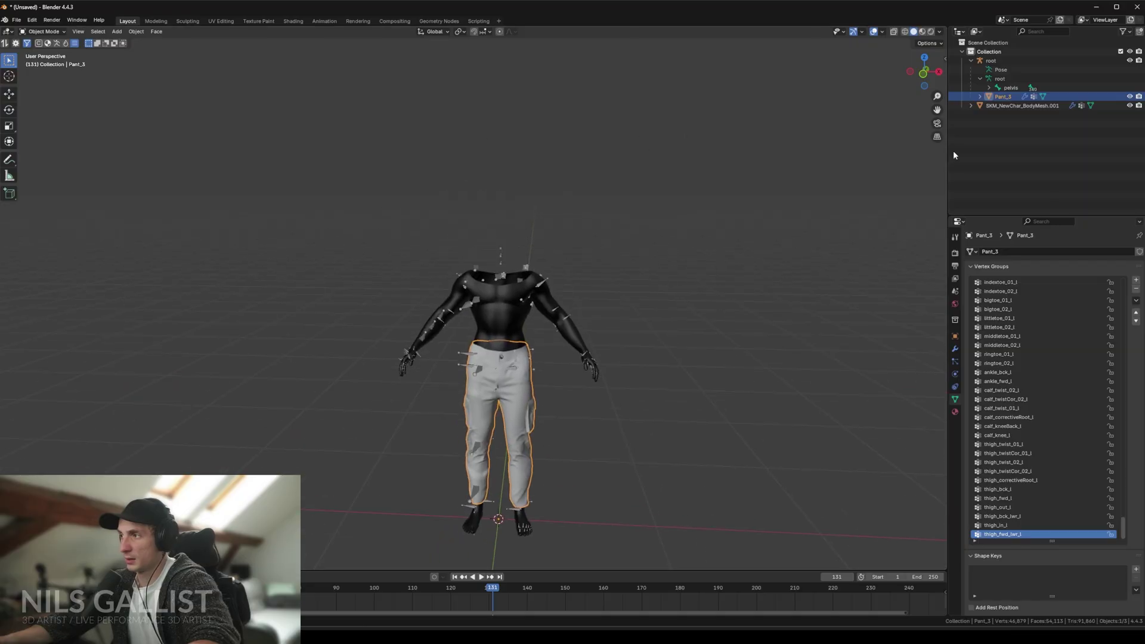
pyautogui.scroll(7, 619, 323)
pyautogui.click(619, 324)
pyautogui.press('Delete')
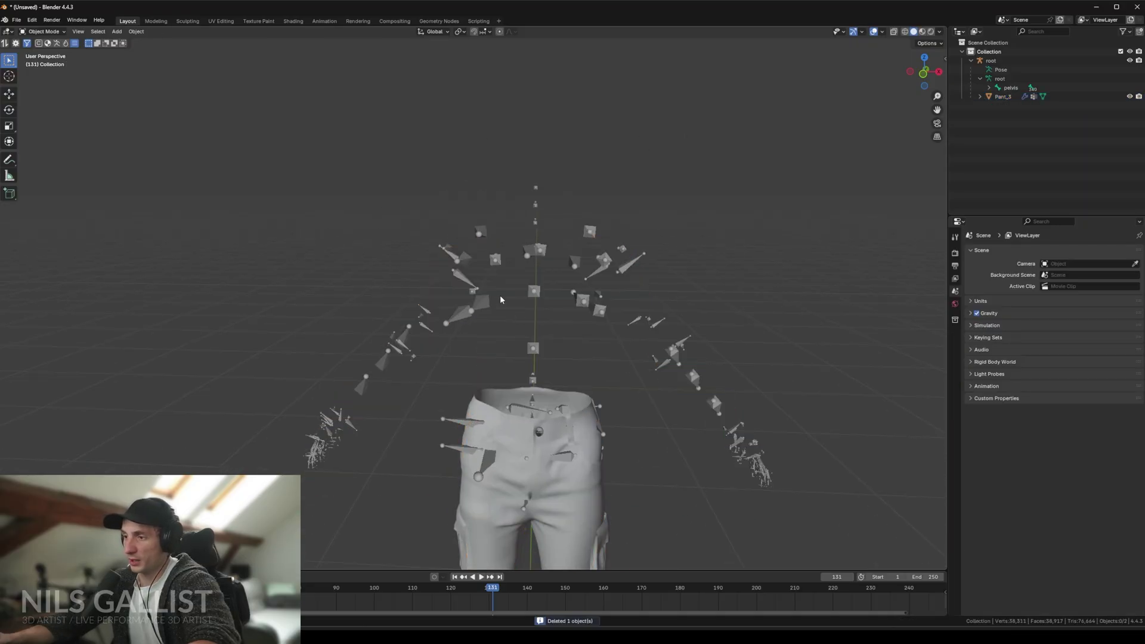
# - Select Pant_3 and display its transform values in the N-panel
pyautogui.scroll(-5, 575, 322)
pyautogui.moveTo(583, 281); pyautogui.dragTo(471, 310, button='middle')
pyautogui.click(458, 316)
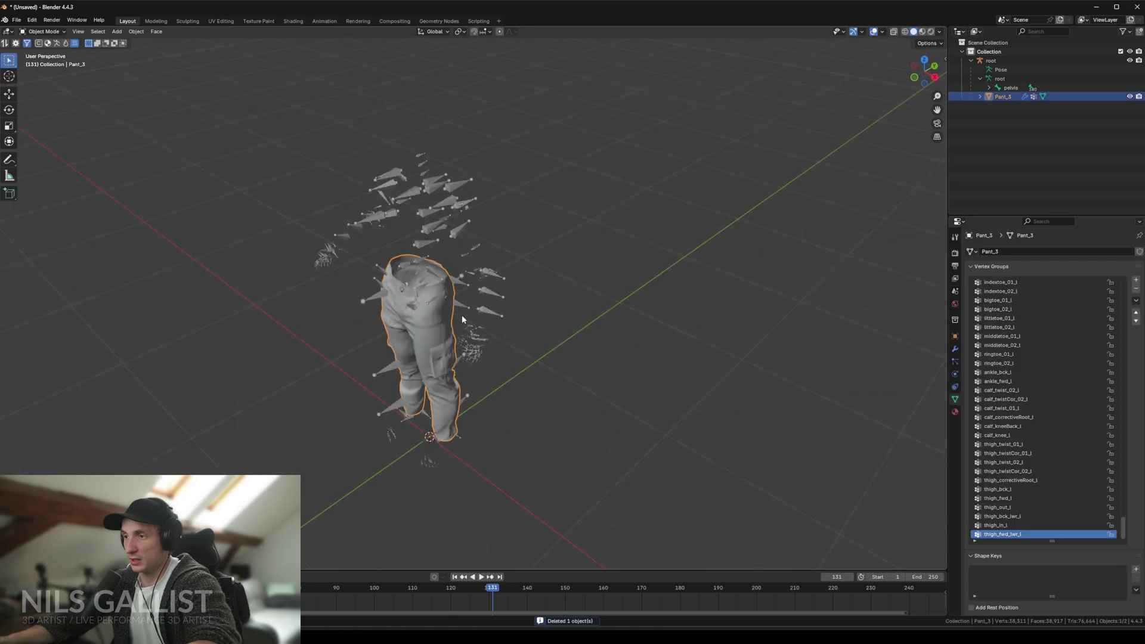
pyautogui.press('n')
pyautogui.keyDown('ctrl'); pyautogui.scroll(2, 872, 132); pyautogui.keyUp('ctrl')
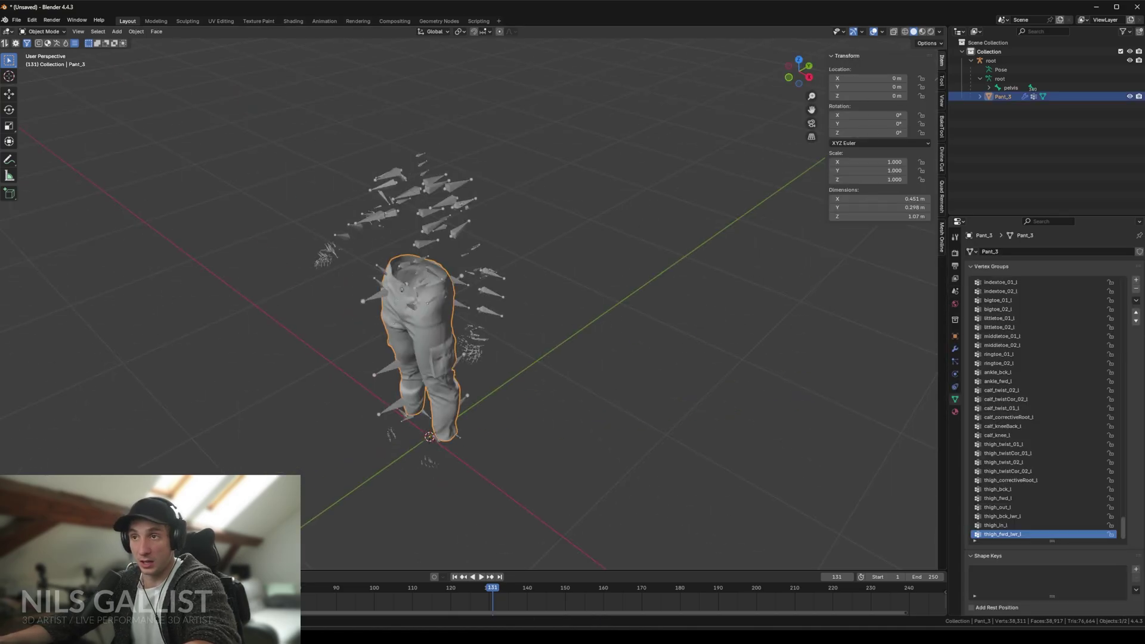
pyautogui.click(16, 21)
pyautogui.moveTo(71, 156)
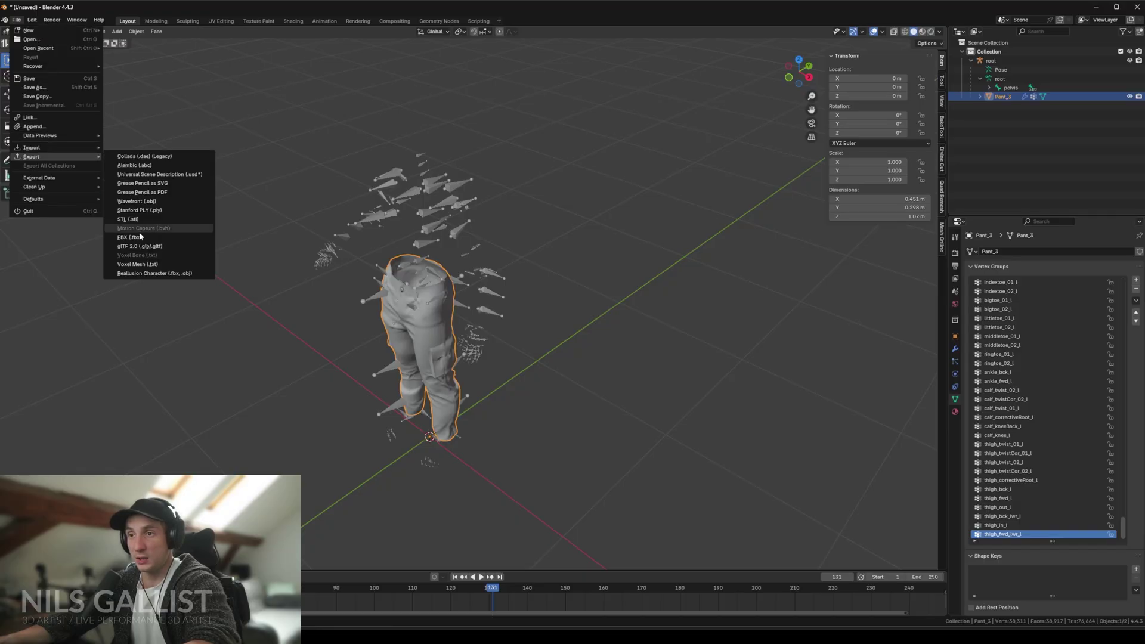
pyautogui.click(130, 237)
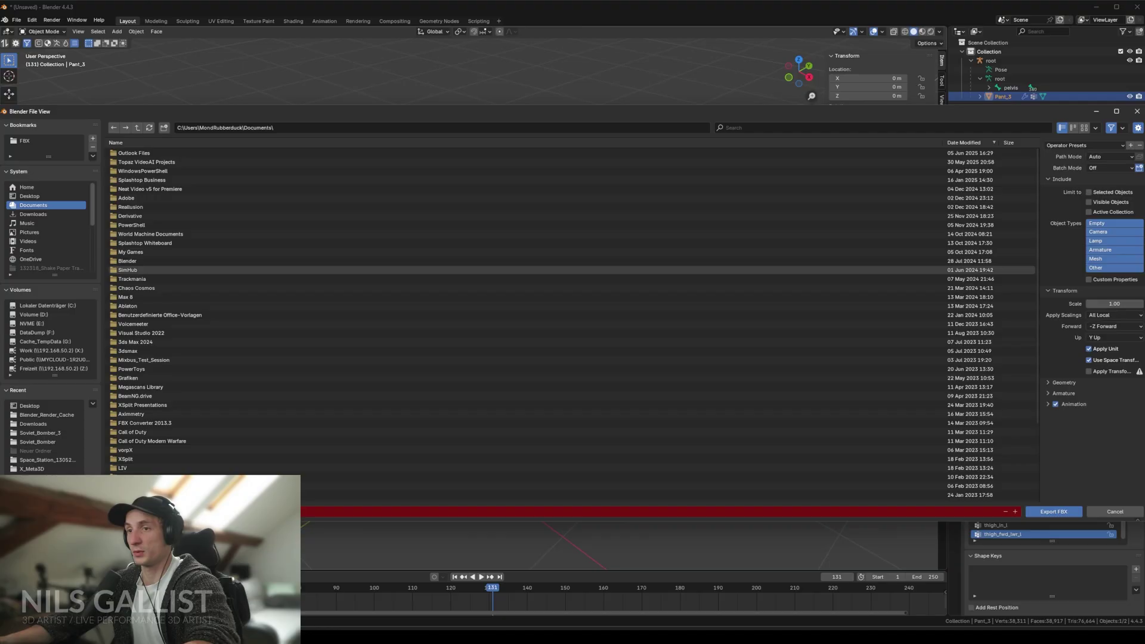
pyautogui.click(33, 197)
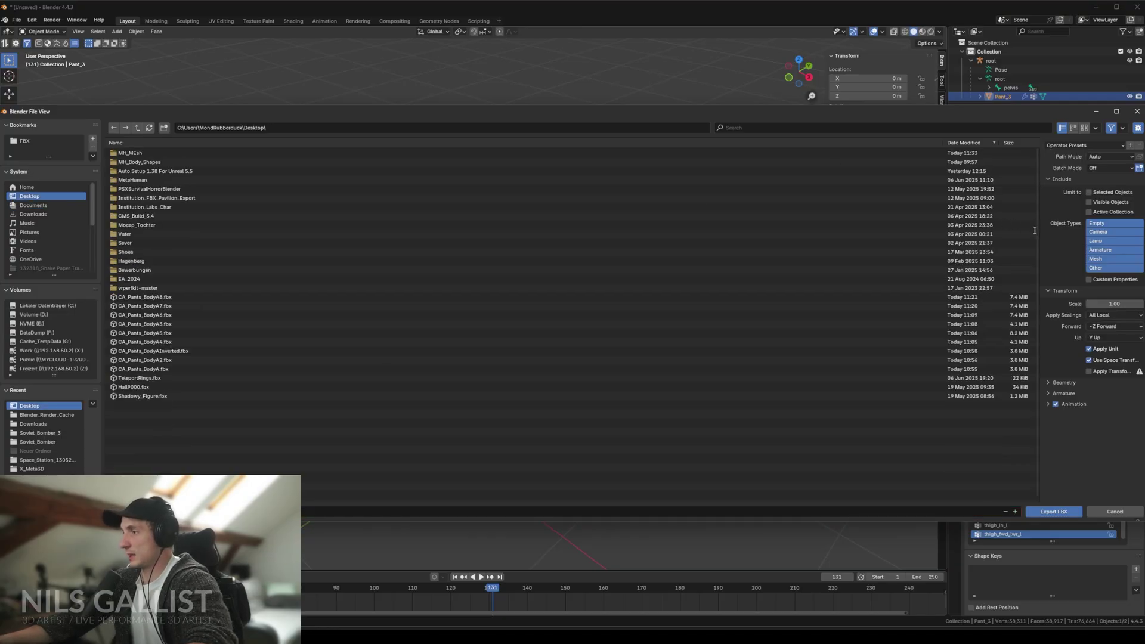
pyautogui.moveTo(1040, 236); pyautogui.dragTo(874, 242)
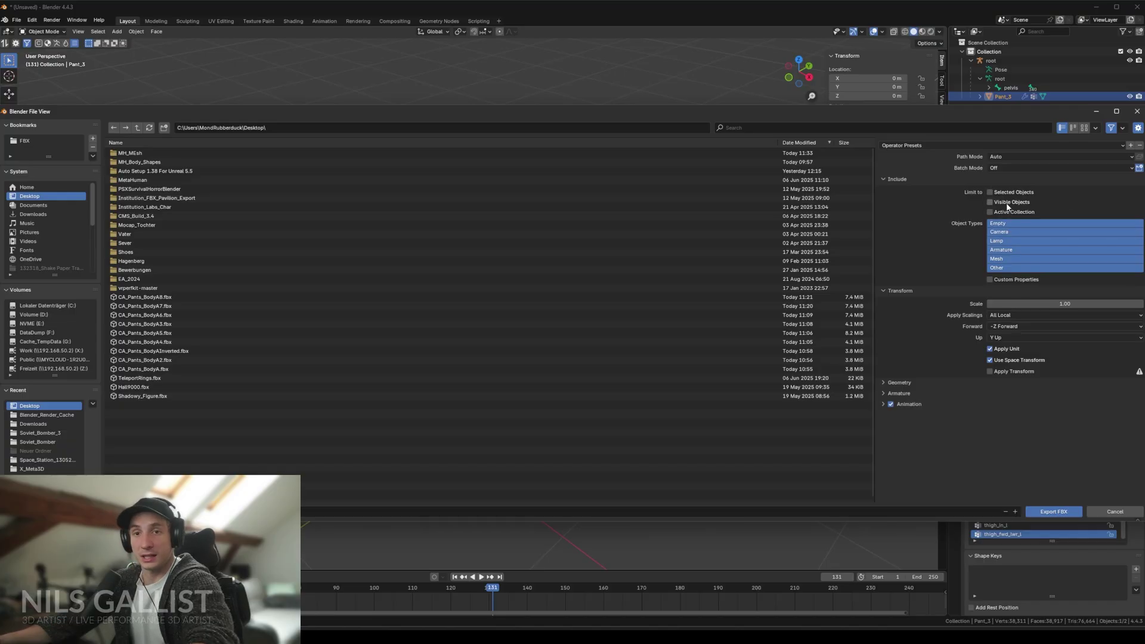
pyautogui.click(885, 394)
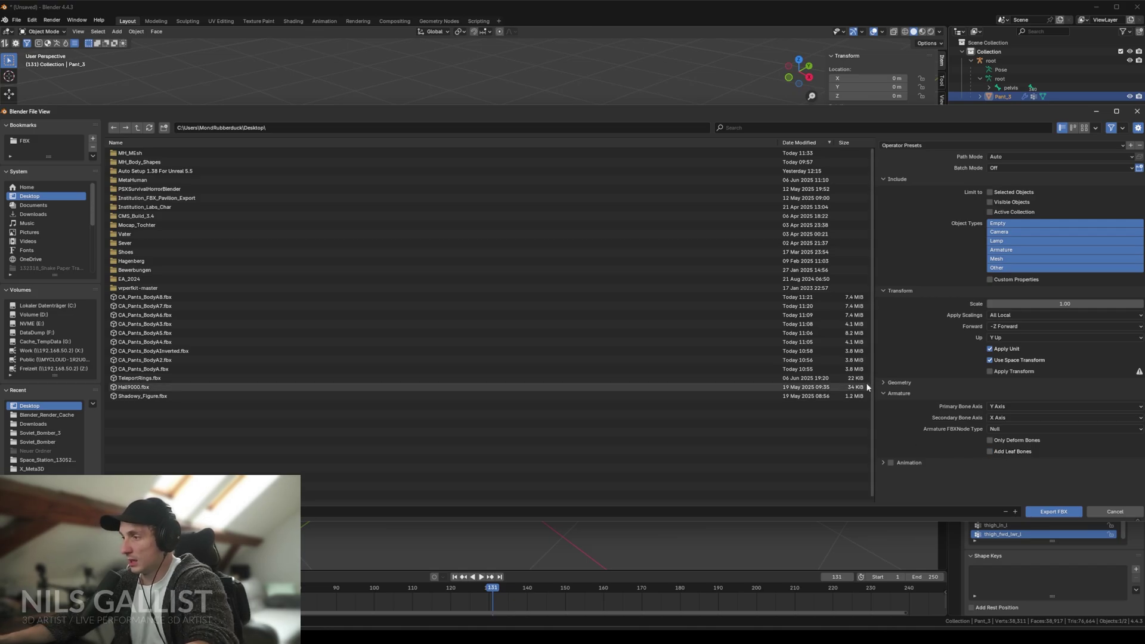
pyautogui.click(883, 382)
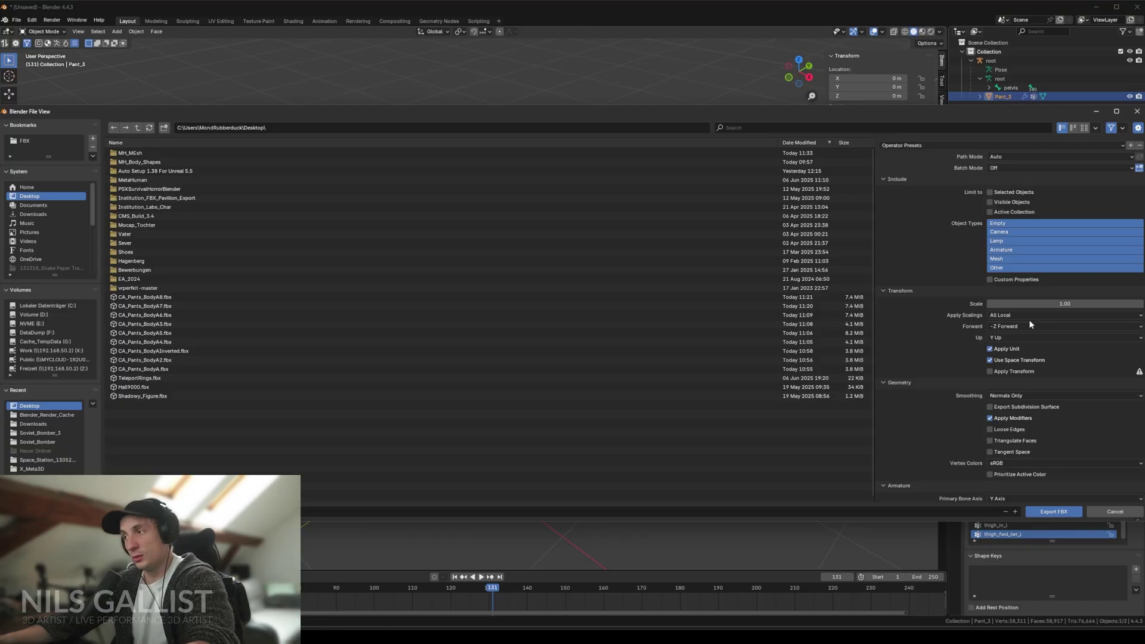
pyautogui.click(1055, 304)
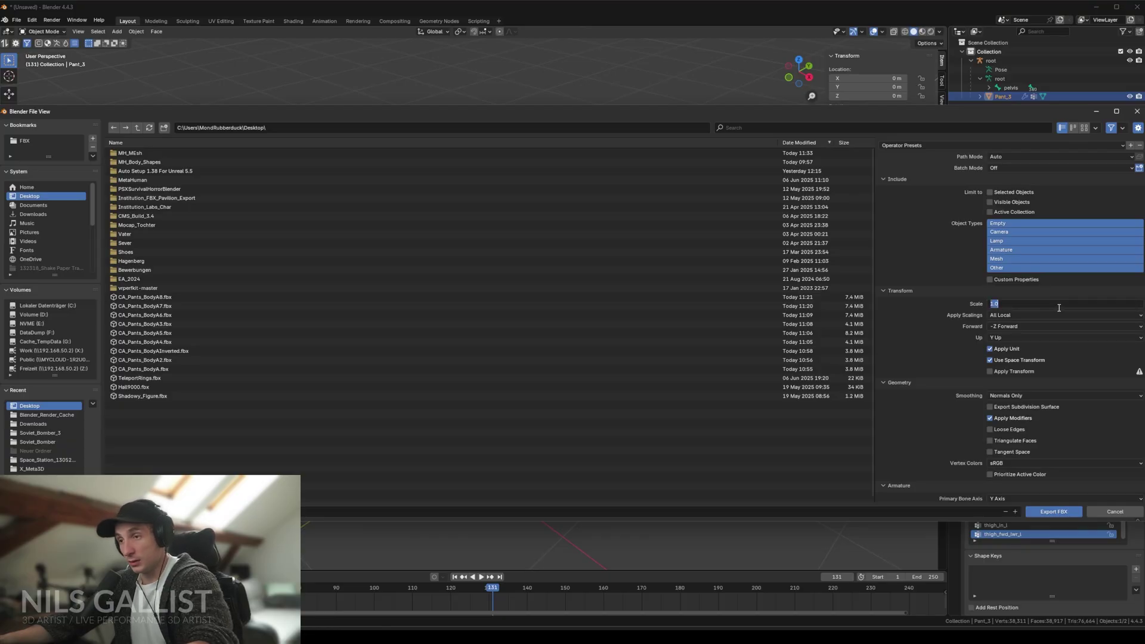
pyautogui.press('Return')
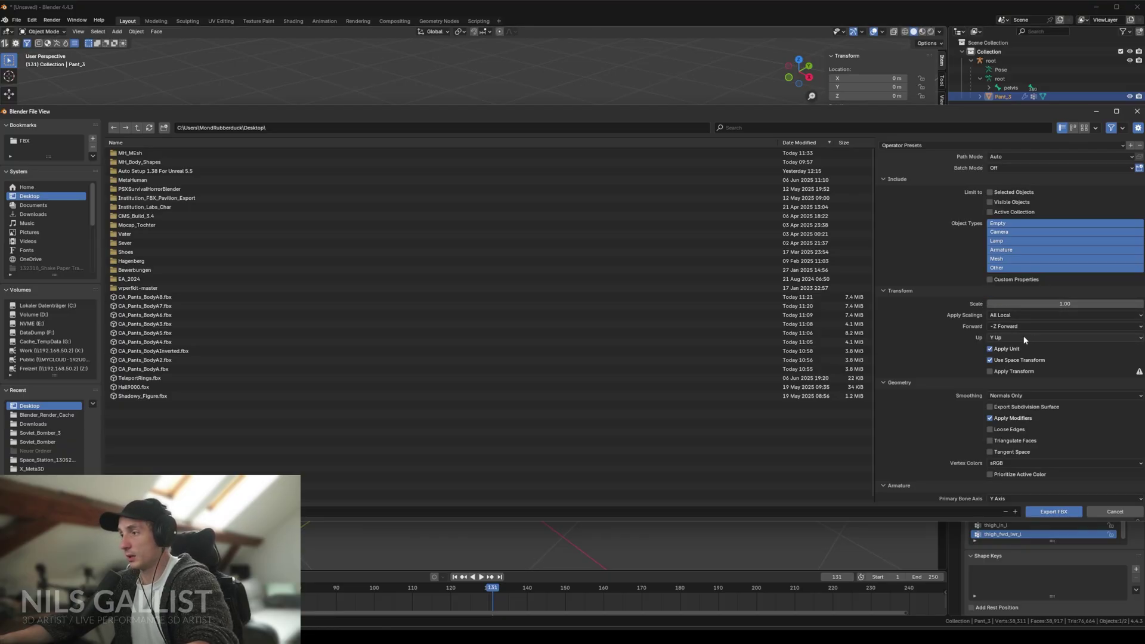
pyautogui.click(1025, 339)
pyautogui.click(1011, 328)
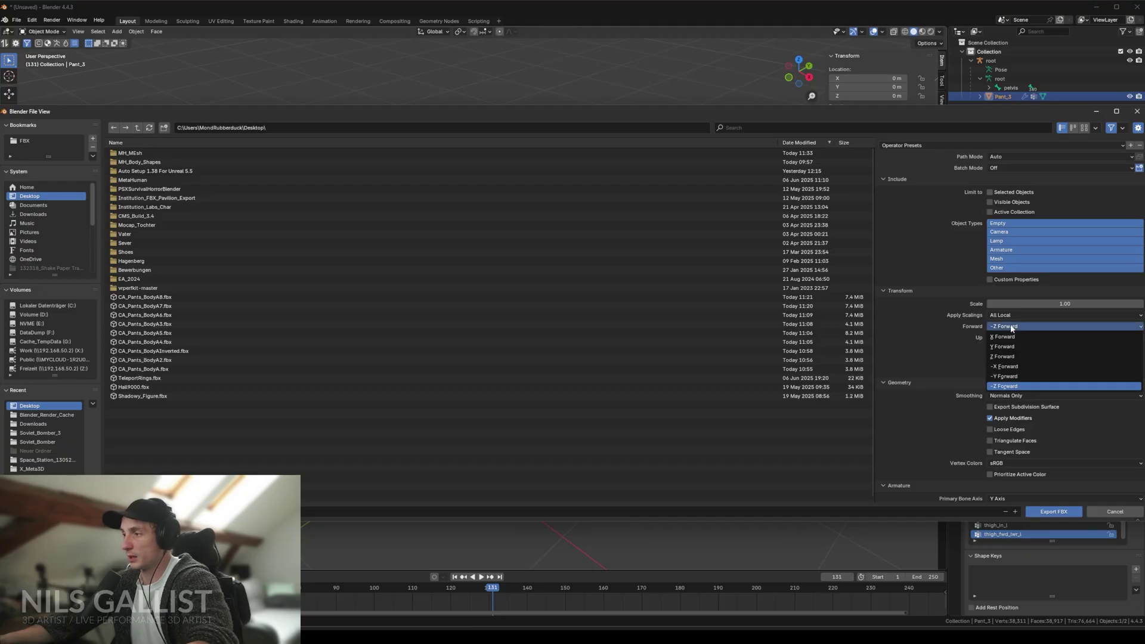
pyautogui.click(1007, 385)
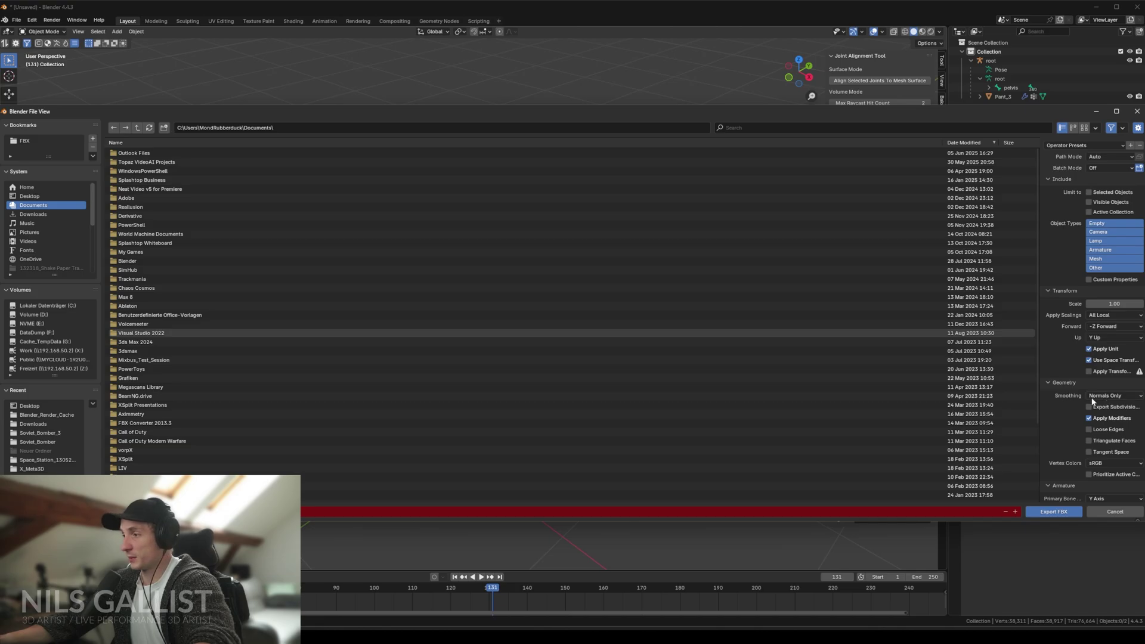
pyautogui.click(1093, 397)
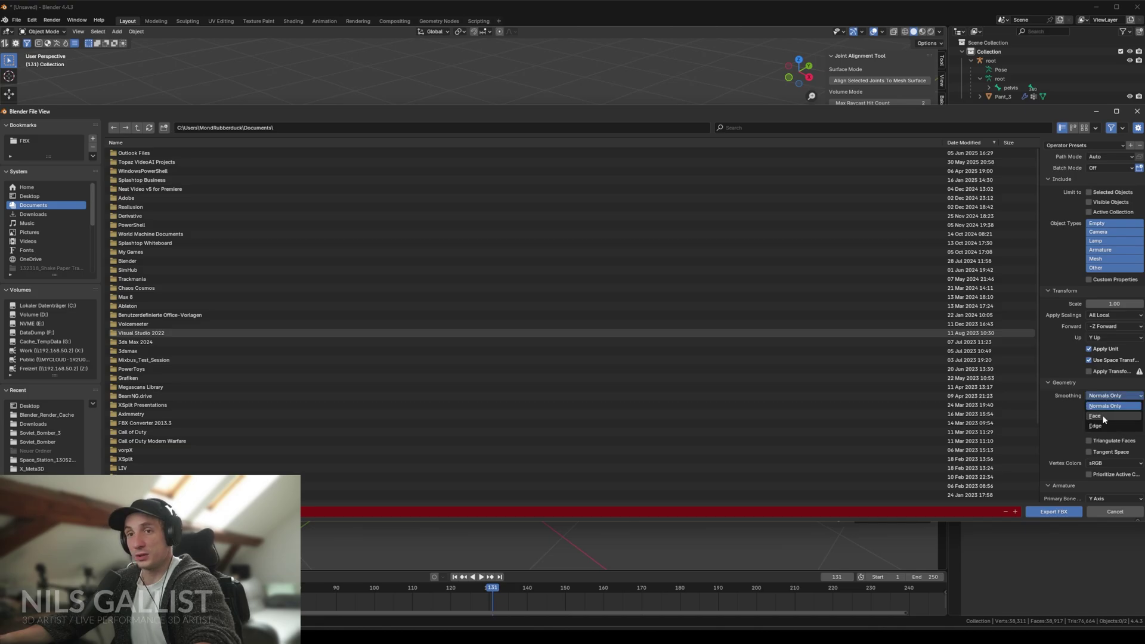
pyautogui.click(1103, 418)
pyautogui.hotkey('alt', 'Left')
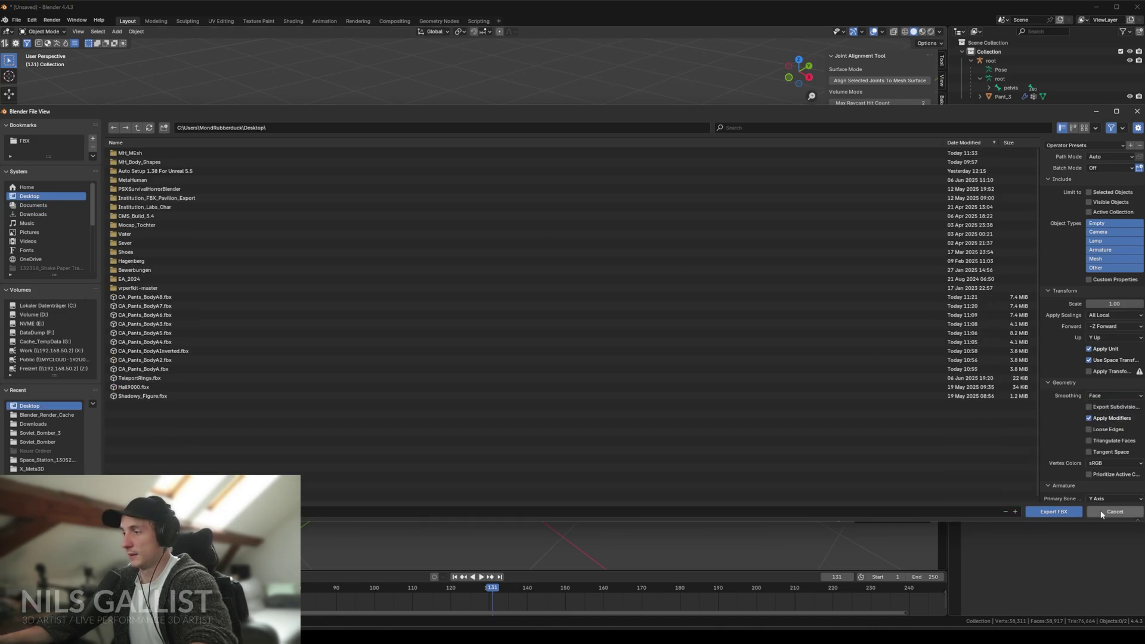
pyautogui.click(1102, 513)
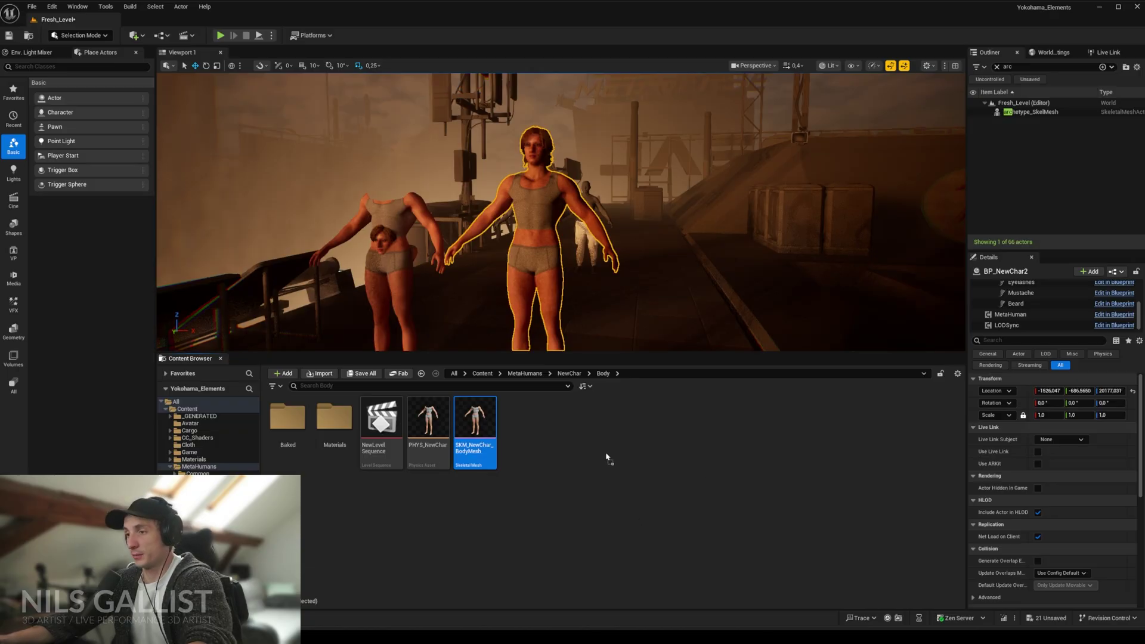
# - Drag Pants_Tutorial.fbx from the Desktop into the MetaHumans/NewChar/Body folder to bring up its import options
pyautogui.moveTo(607, 458); pyautogui.dragTo(606, 457)
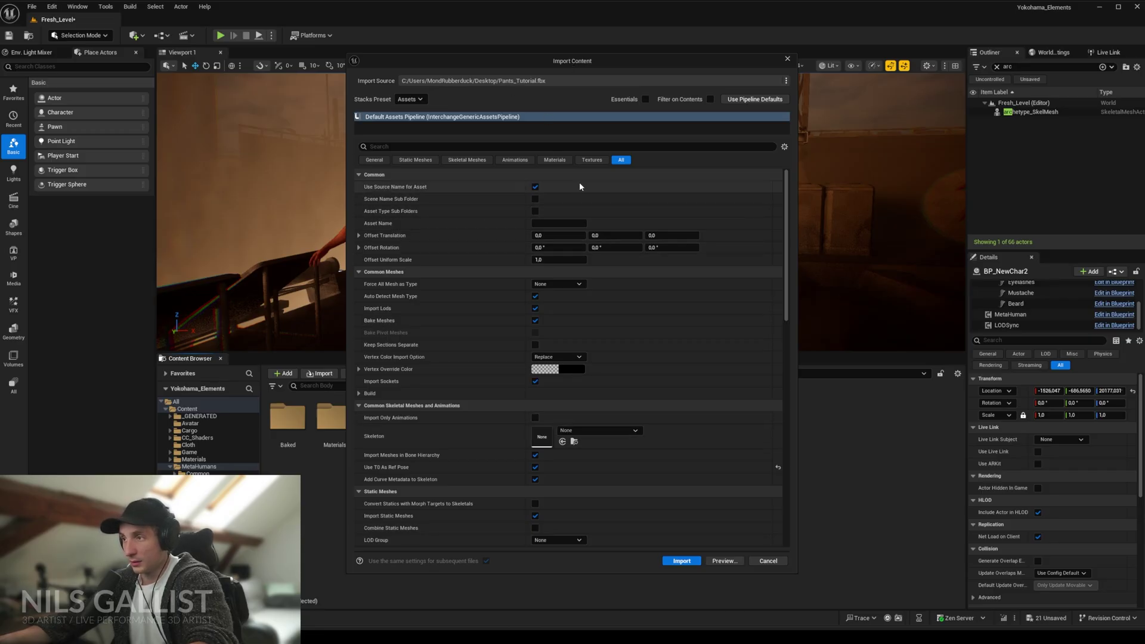
# - Import Pants_Tutorial on archetype_SkelMesh_Skeleton with Use T0 As Ref Pose unchecked
pyautogui.click(468, 160)
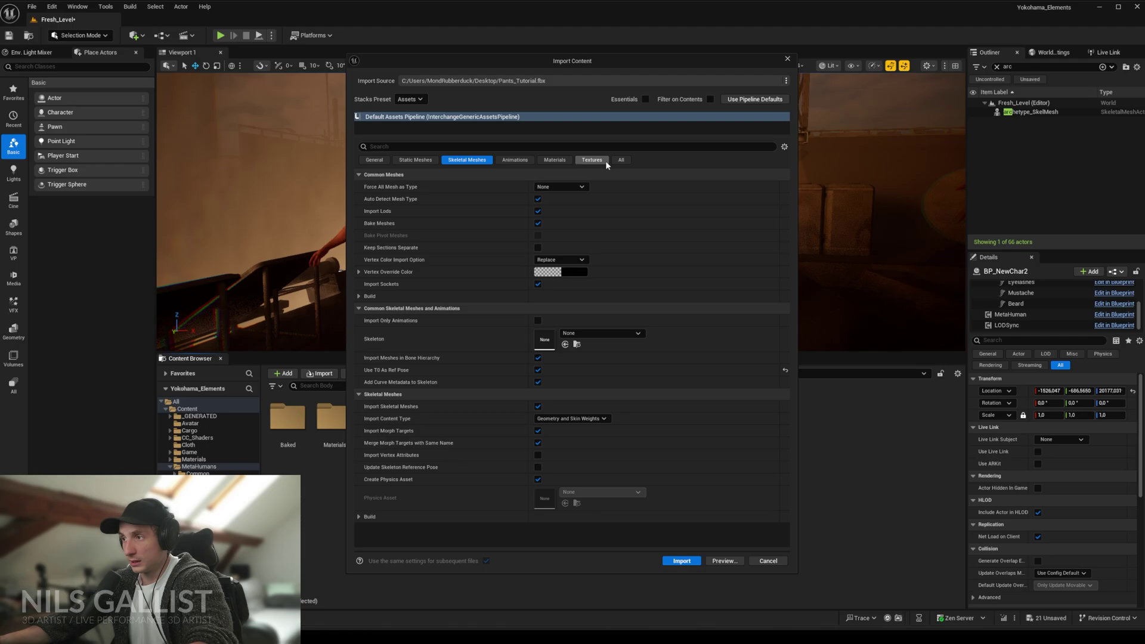
pyautogui.click(620, 160)
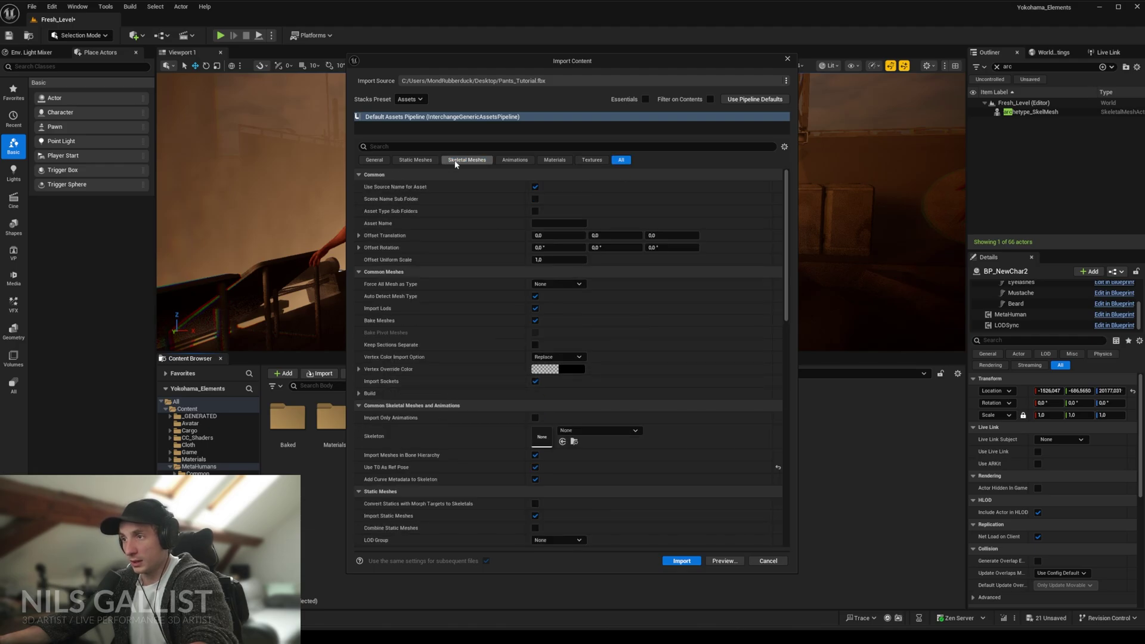
pyautogui.click(455, 162)
pyautogui.click(623, 160)
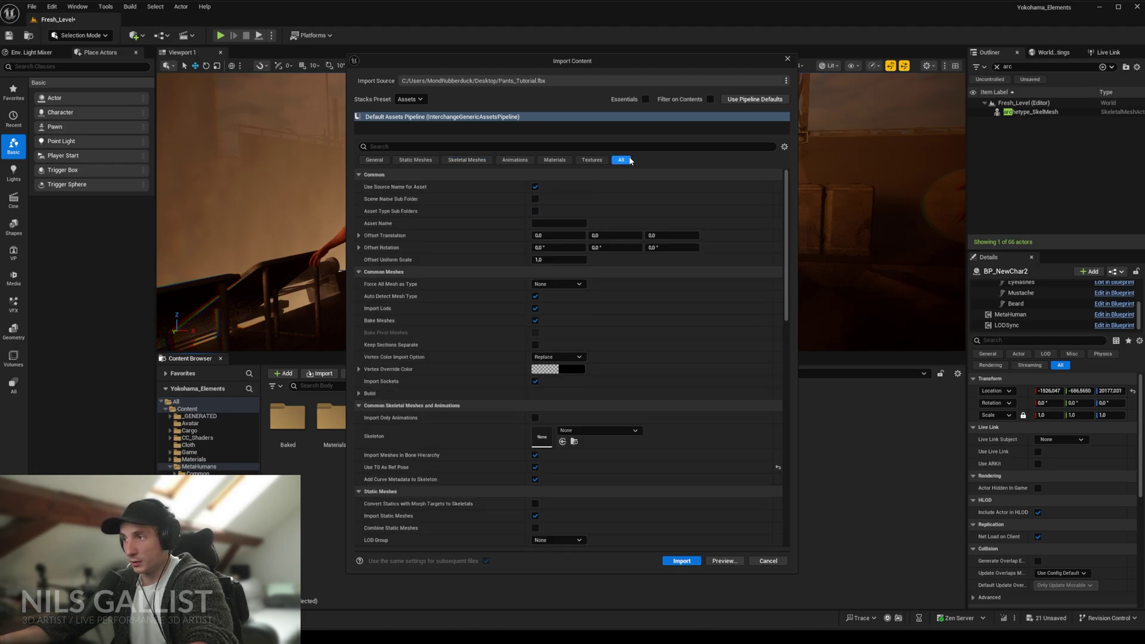
pyautogui.click(588, 430)
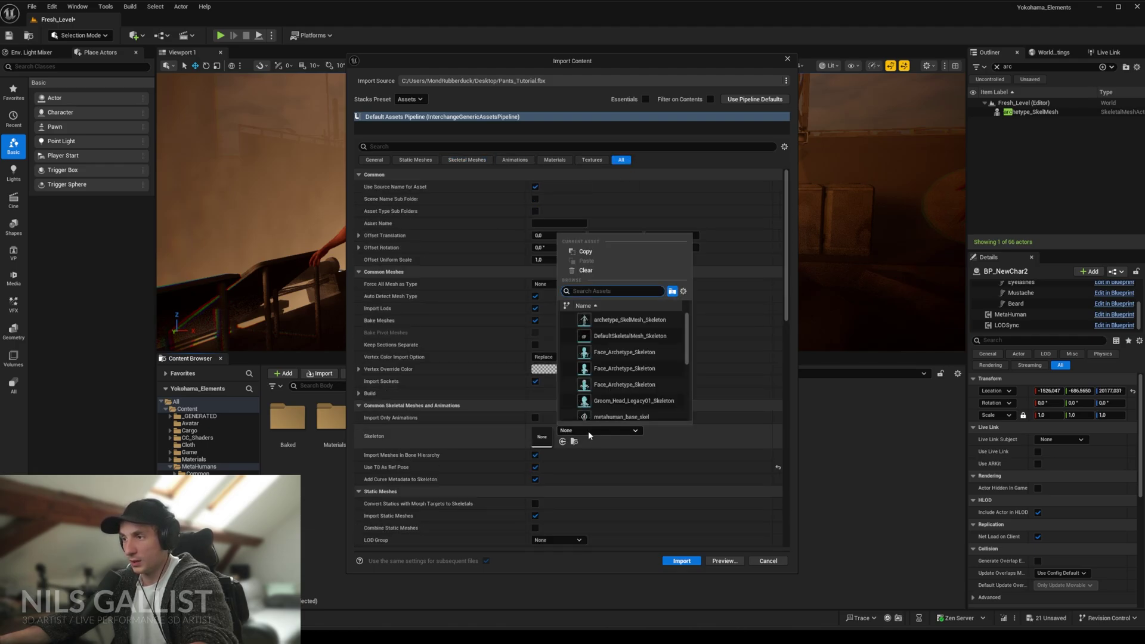
pyautogui.click(627, 321)
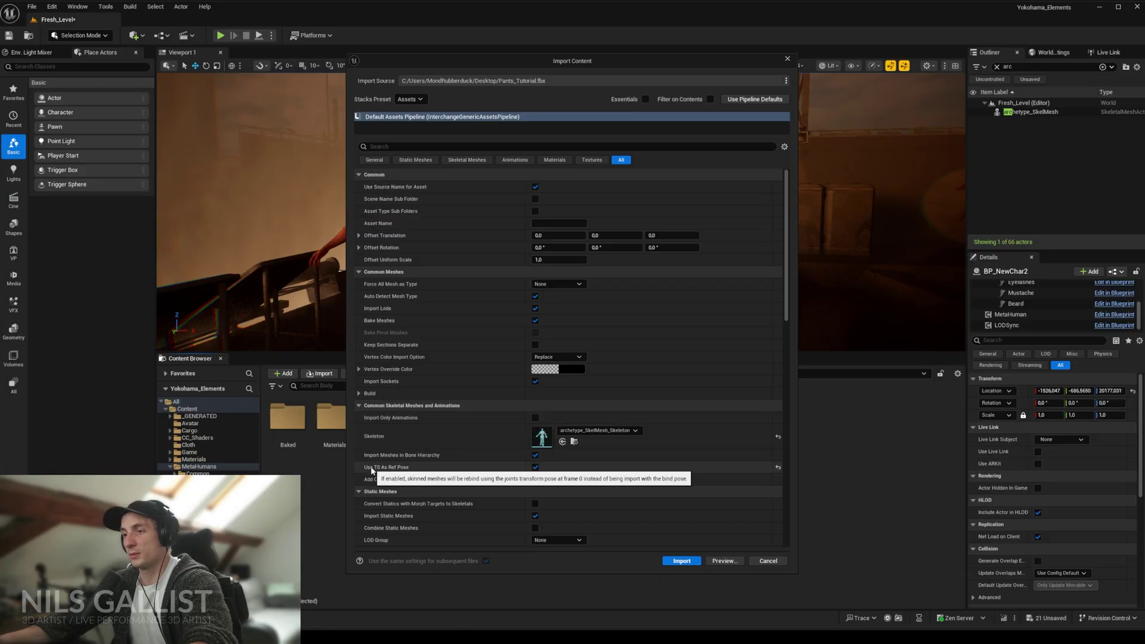
pyautogui.click(535, 467)
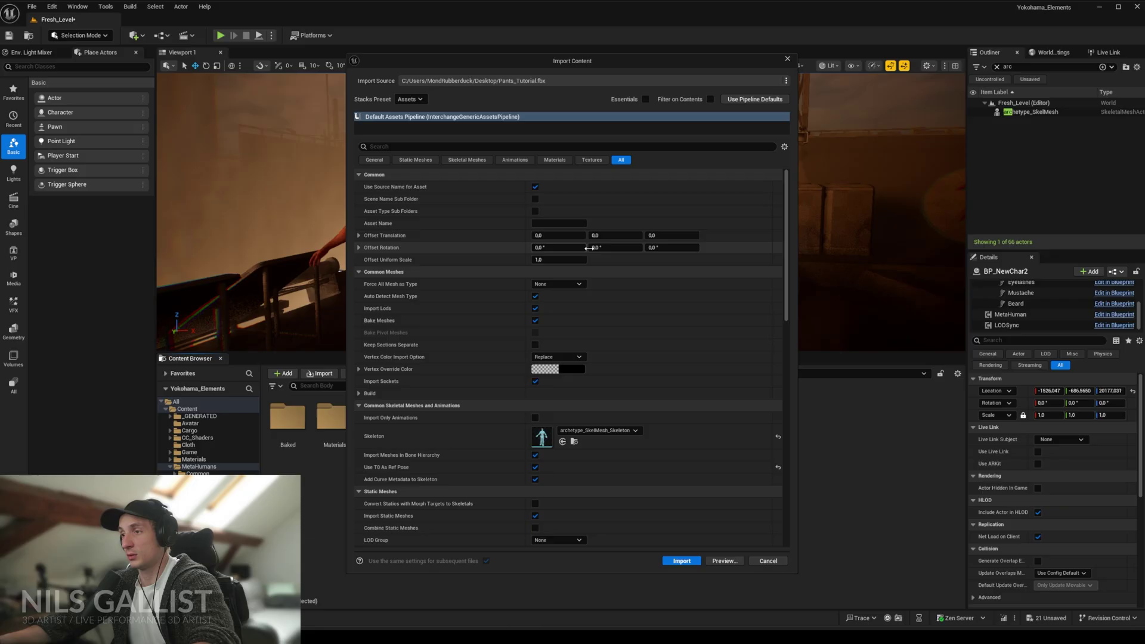
pyautogui.click(682, 561)
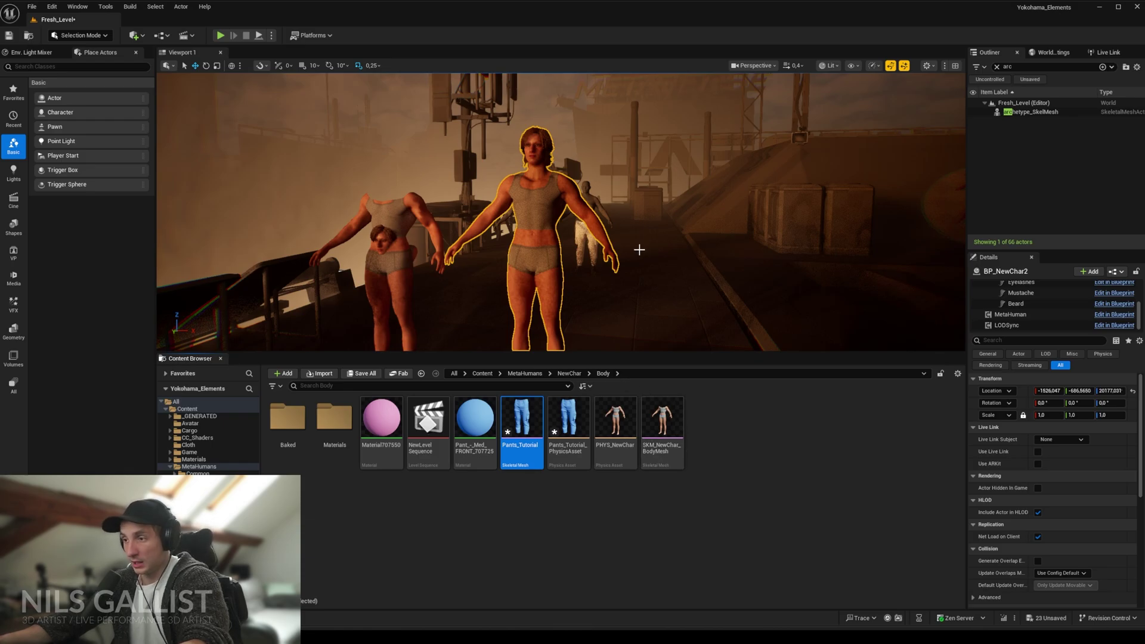
# - Open the BP_NewChar blueprint for editing from the outliner
pyautogui.moveTo(639, 250); pyautogui.dragTo(654, 186, button='right')
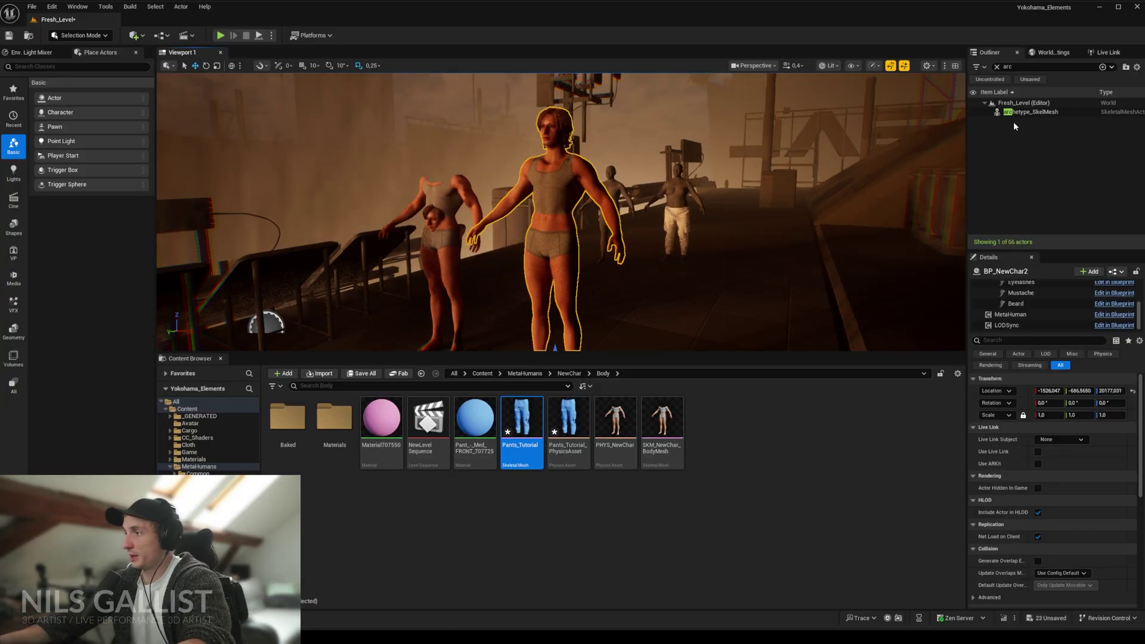
pyautogui.click(996, 67)
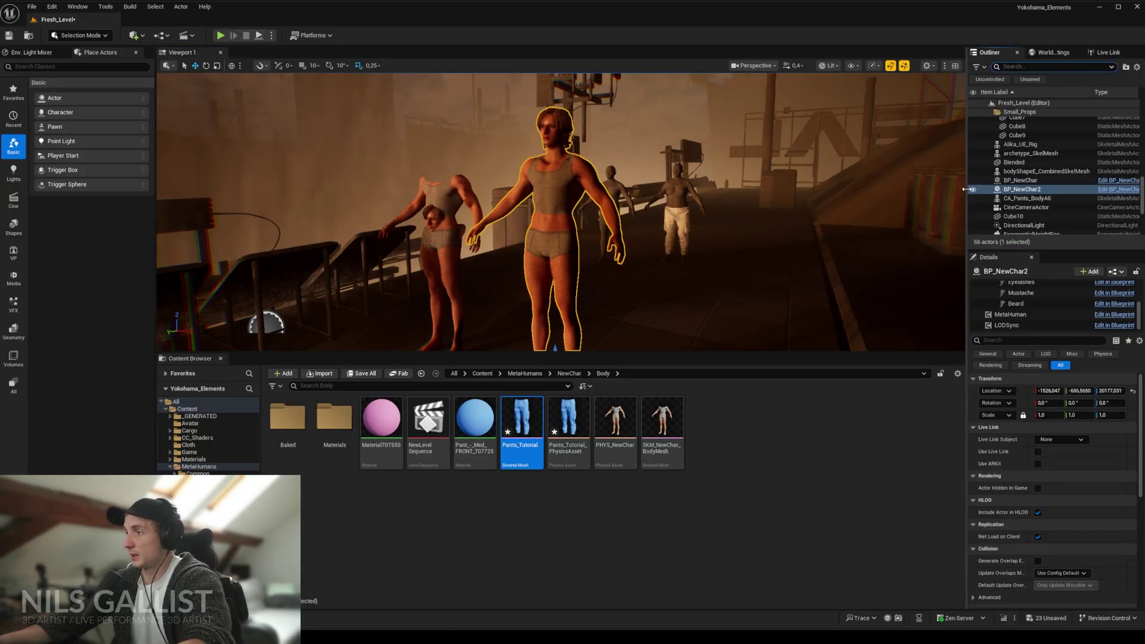
pyautogui.moveTo(964, 189); pyautogui.dragTo(793, 189)
pyautogui.click(1064, 190)
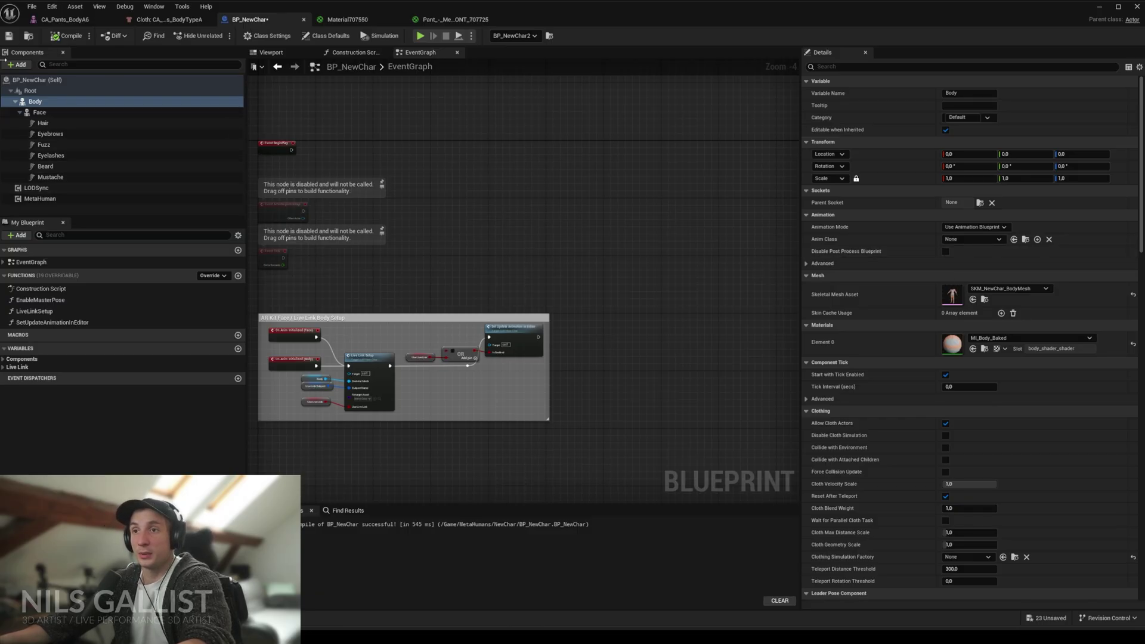
# - Add a Pants_Tutorial skeletal mesh component under Body
pyautogui.click(17, 64)
pyautogui.write('s')
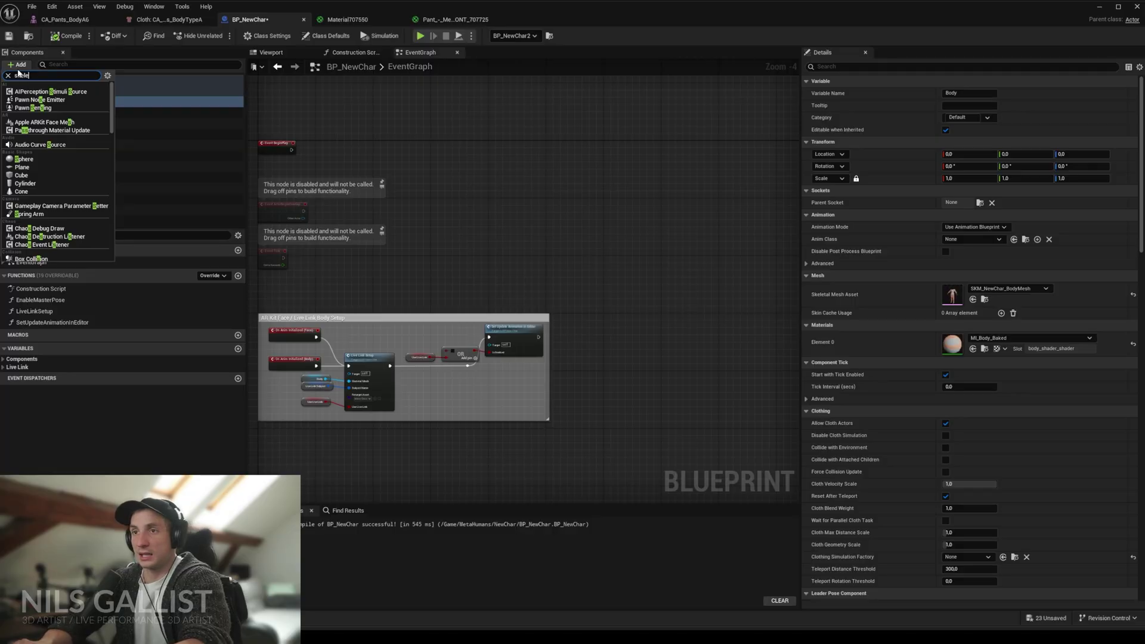
pyautogui.write('kele')
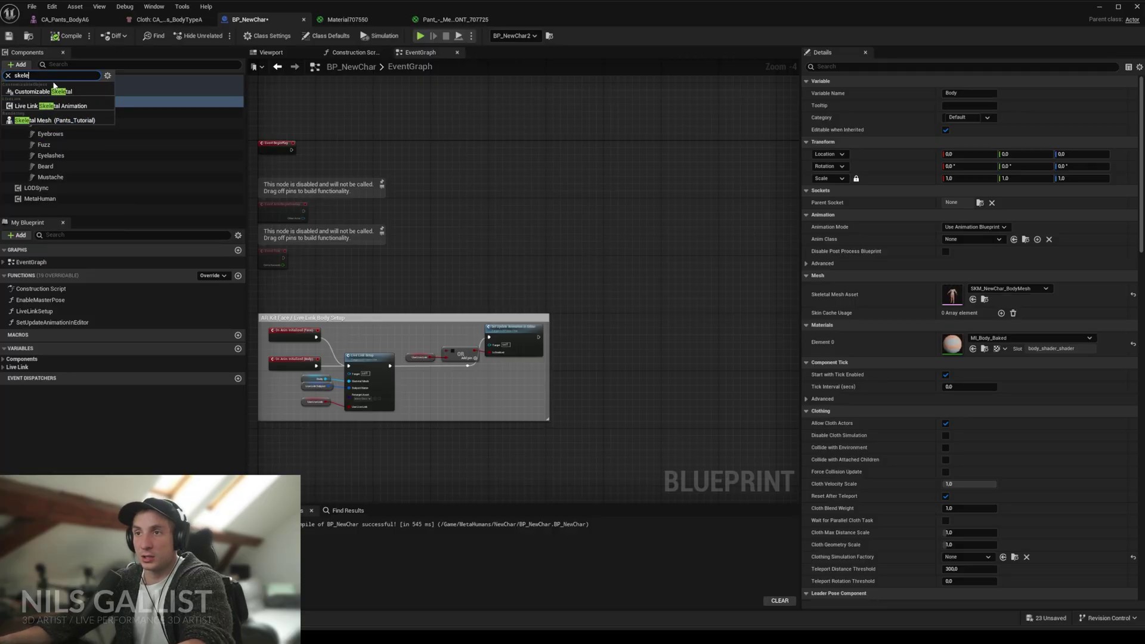
pyautogui.click(66, 120)
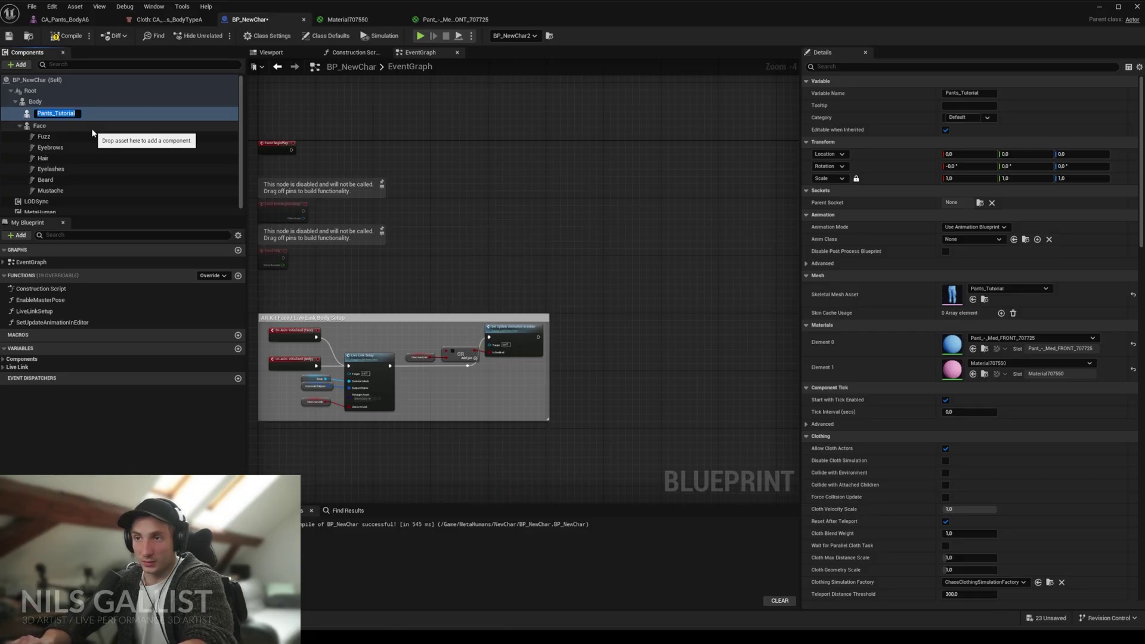
pyautogui.press('Return')
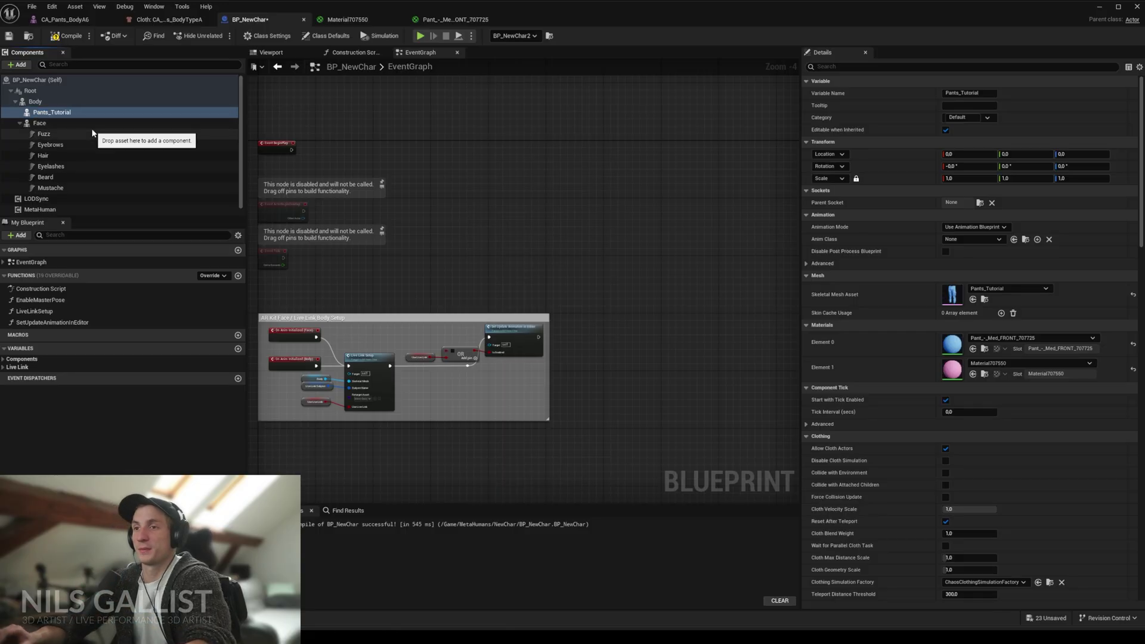
# - Set the component's Skeletal Mesh Asset to Pants_Tutorial and compile the blueprint
pyautogui.click(1133, 297)
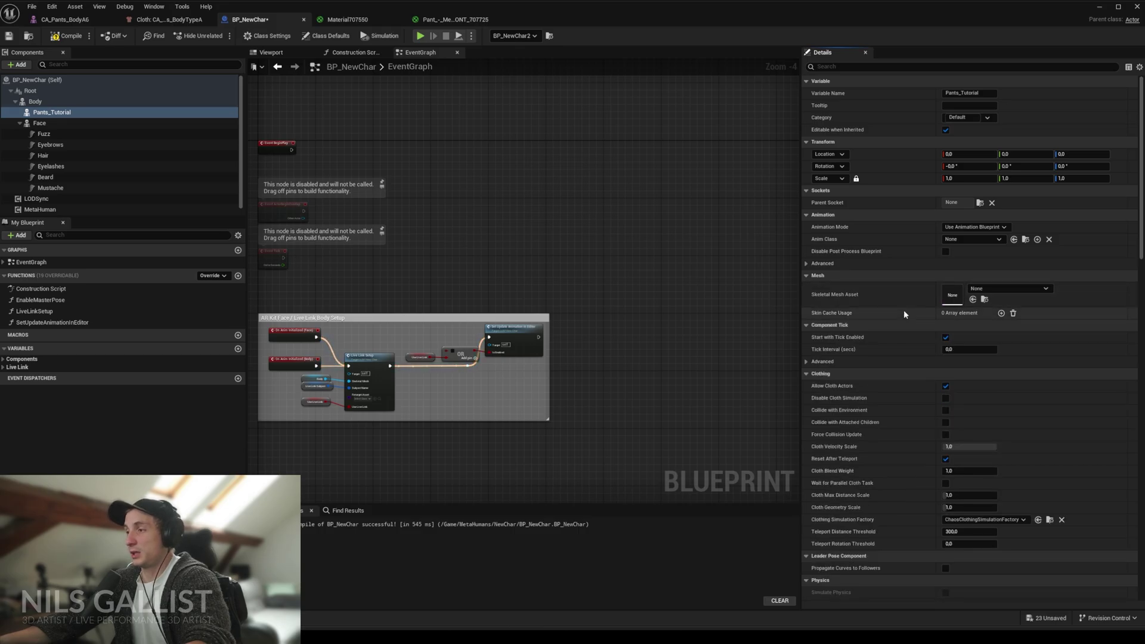
pyautogui.click(998, 289)
pyautogui.write('pants')
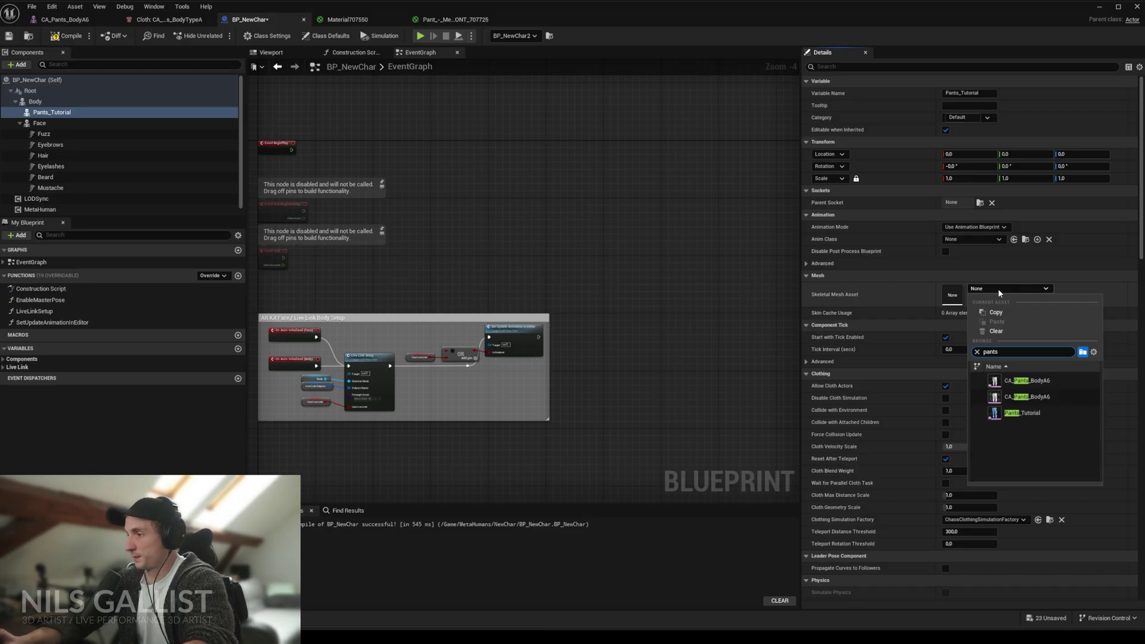
pyautogui.click(1022, 412)
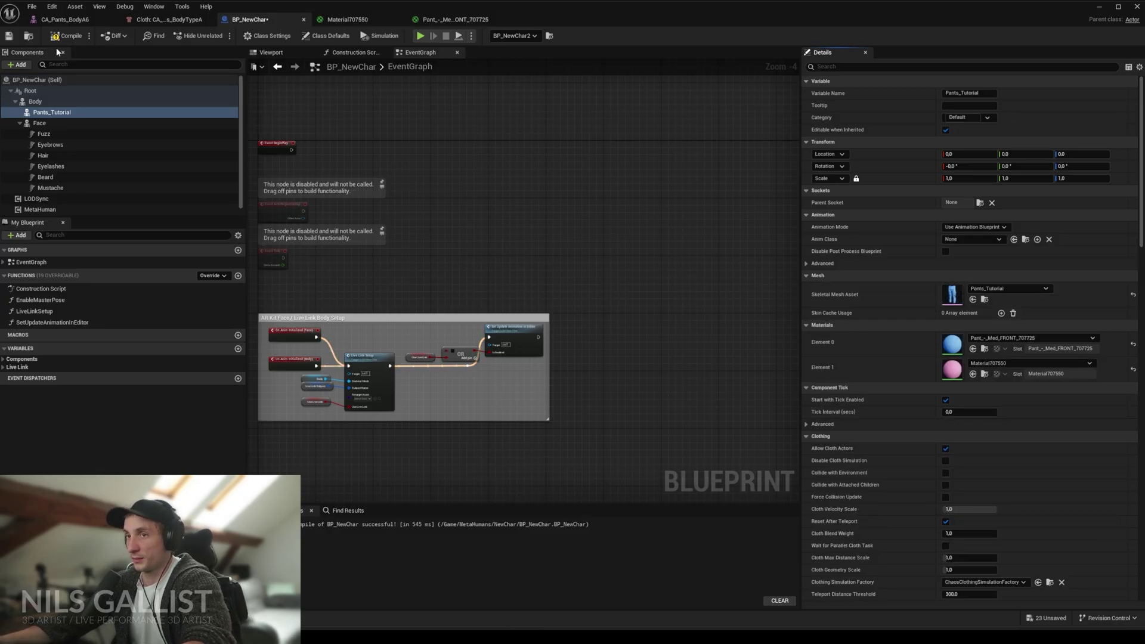
pyautogui.click(68, 37)
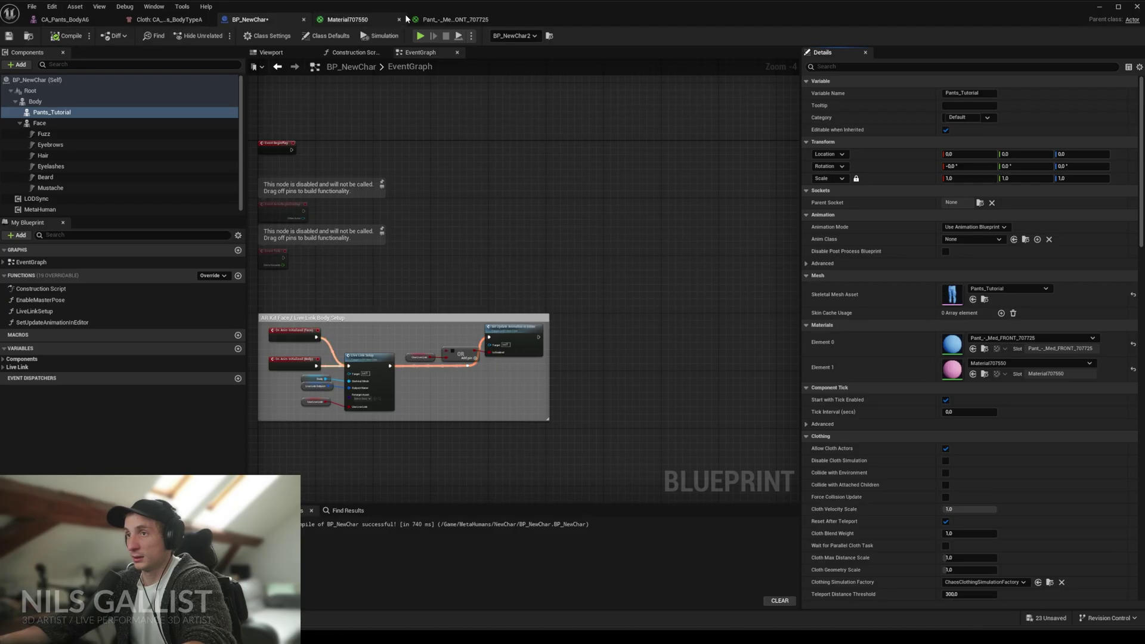
# - Open NewLevel Sequence and scrub to frame 17 to see the pants follow the crouch
pyautogui.hotkey('alt', 'Tab')
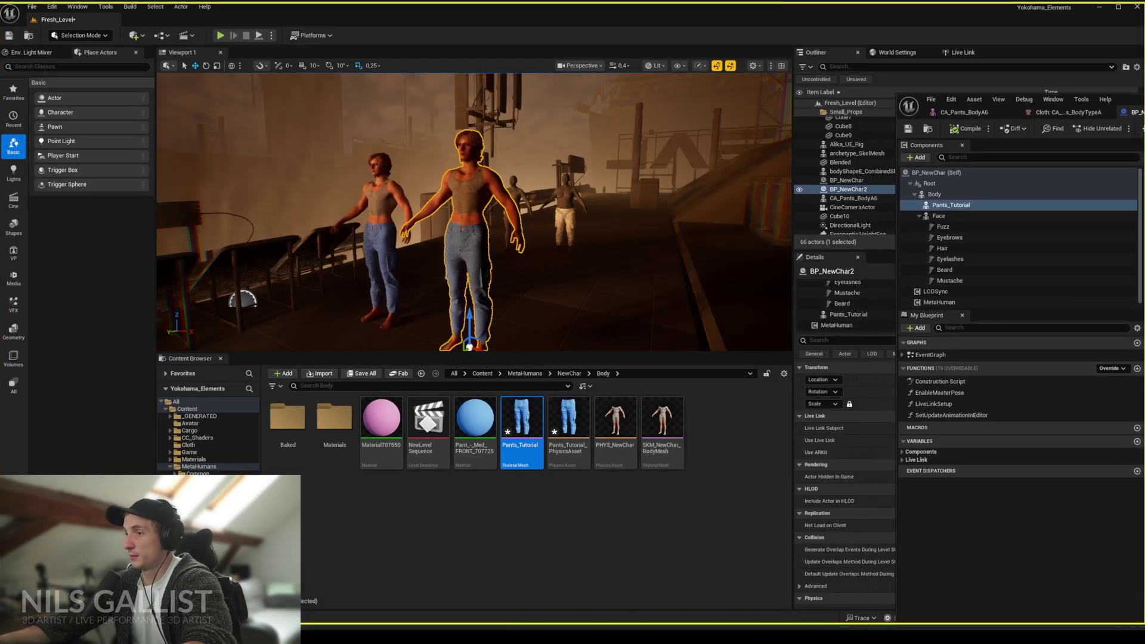
pyautogui.scroll(10, 474, 212)
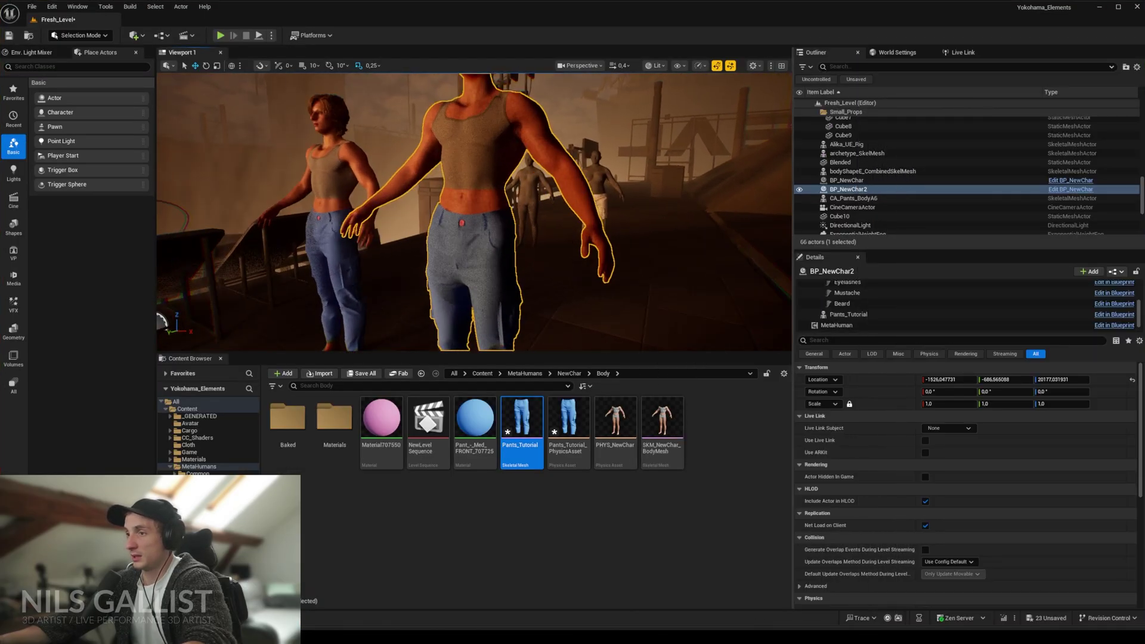
pyautogui.scroll(-10, 474, 211)
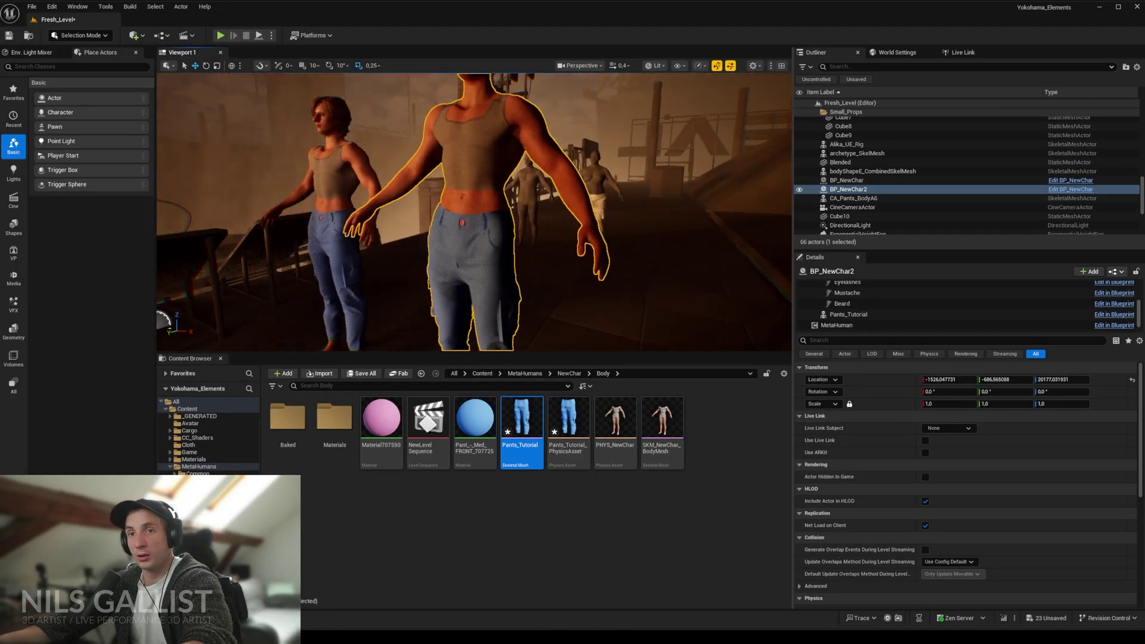
pyautogui.scroll(-4, 474, 212)
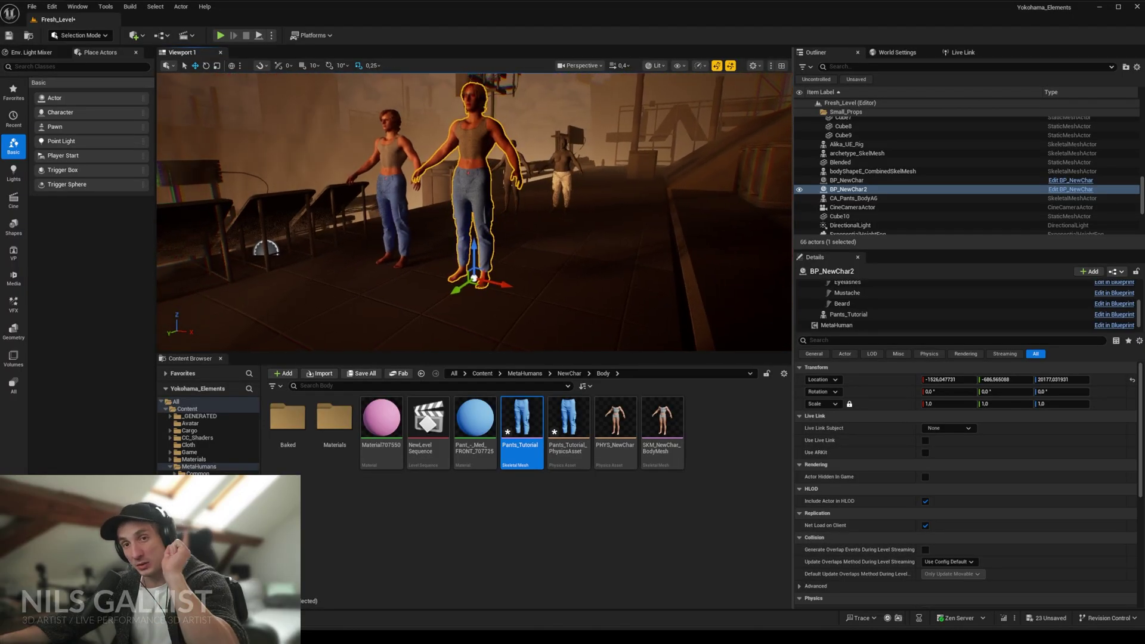
pyautogui.doubleClick(442, 433)
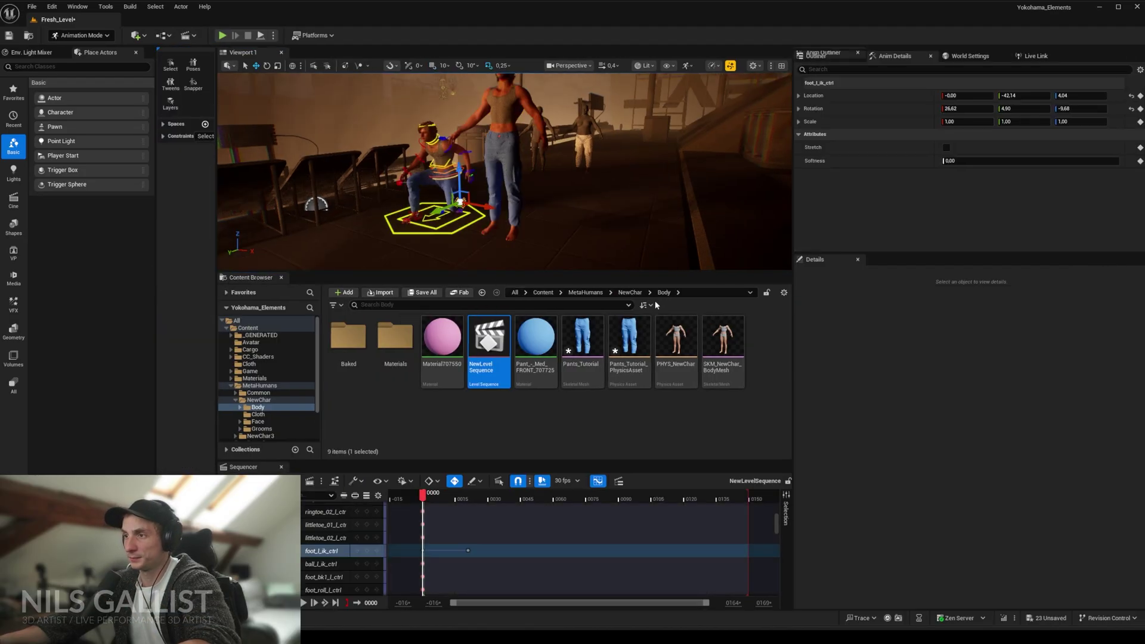
pyautogui.scroll(6, 453, 222)
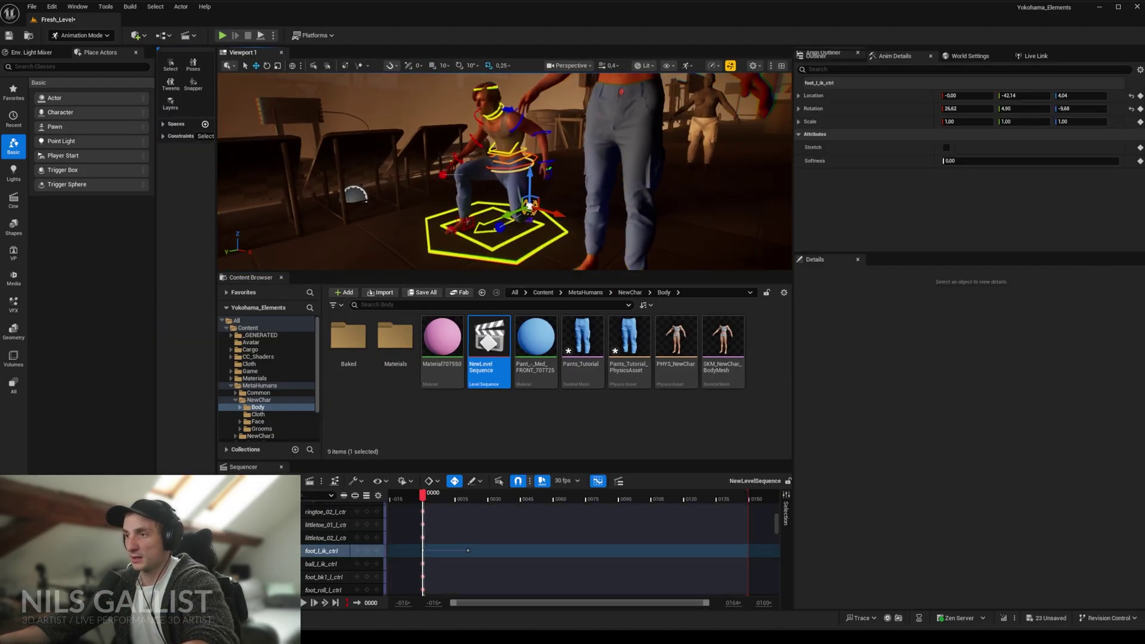
pyautogui.moveTo(425, 496)
pyautogui.mouseDown()
pyautogui.moveTo(470, 508)
pyautogui.moveTo(429, 507)
pyautogui.moveTo(460, 507)
pyautogui.moveTo(444, 506)
pyautogui.mouseUp()
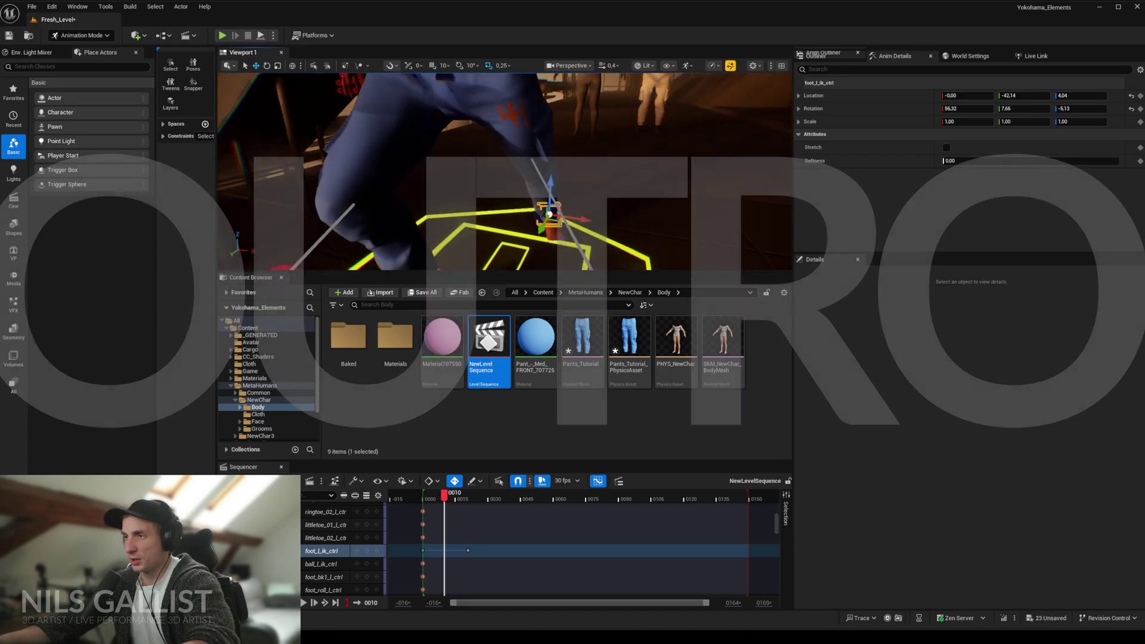
# - Inspect the pants on the legs and hips up close, then open the MetaTailor website
pyautogui.moveTo(504, 171); pyautogui.dragTo(505, 171, button='right')
pyautogui.moveTo(503, 178); pyautogui.dragTo(490, 138)
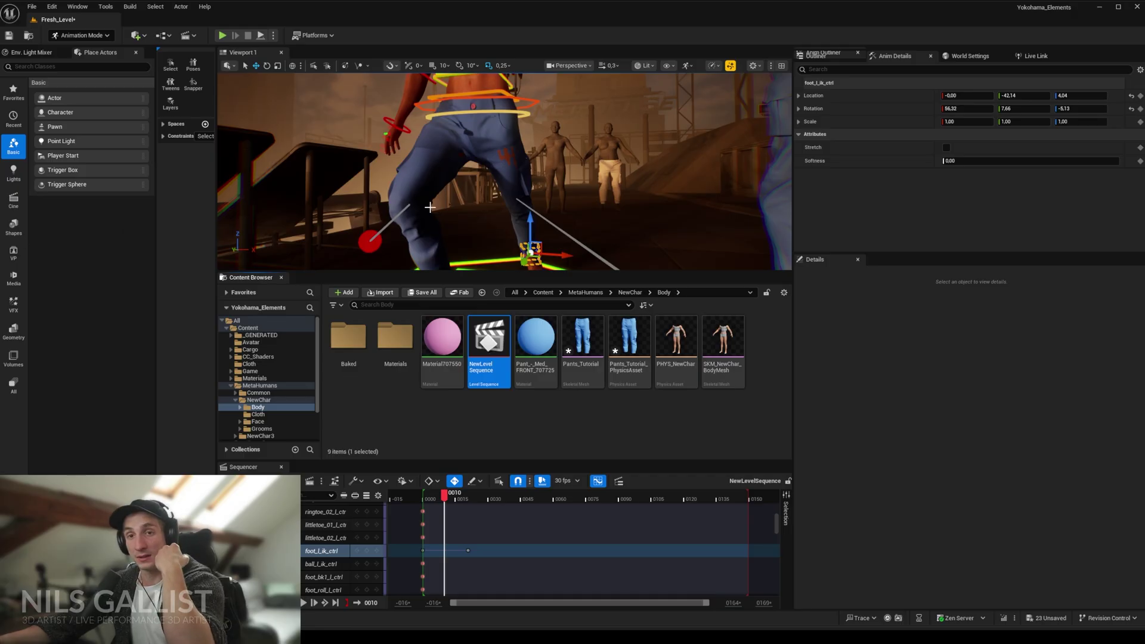
pyautogui.moveTo(482, 188); pyautogui.dragTo(493, 151, button='right')
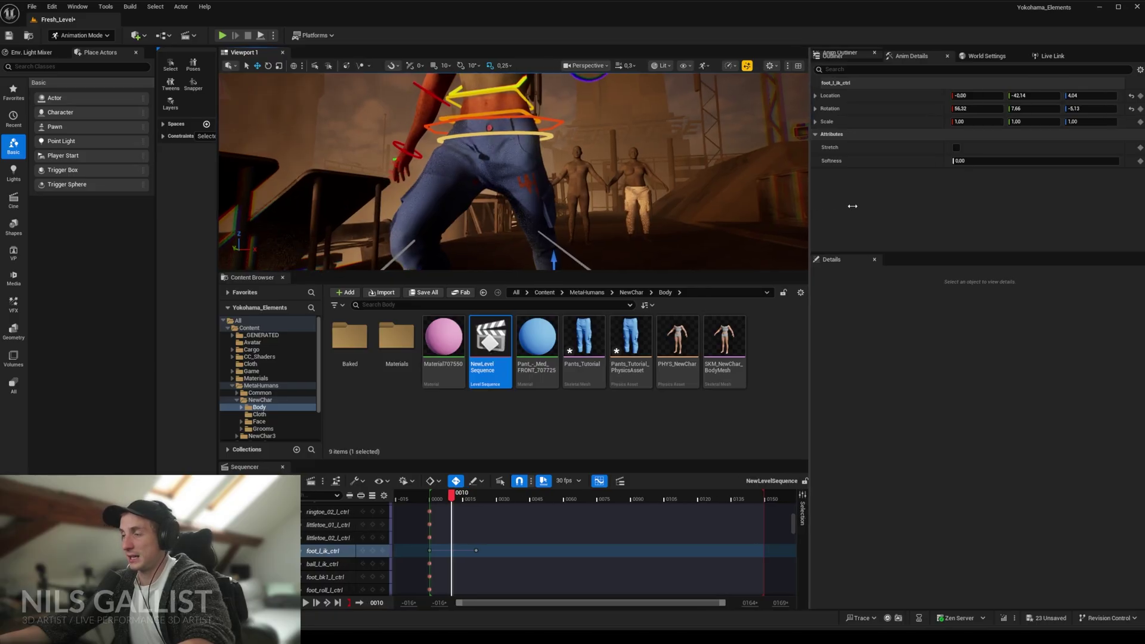
pyautogui.moveTo(795, 209); pyautogui.dragTo(896, 208)
pyautogui.moveTo(571, 179); pyautogui.dragTo(571, 179, button='right')
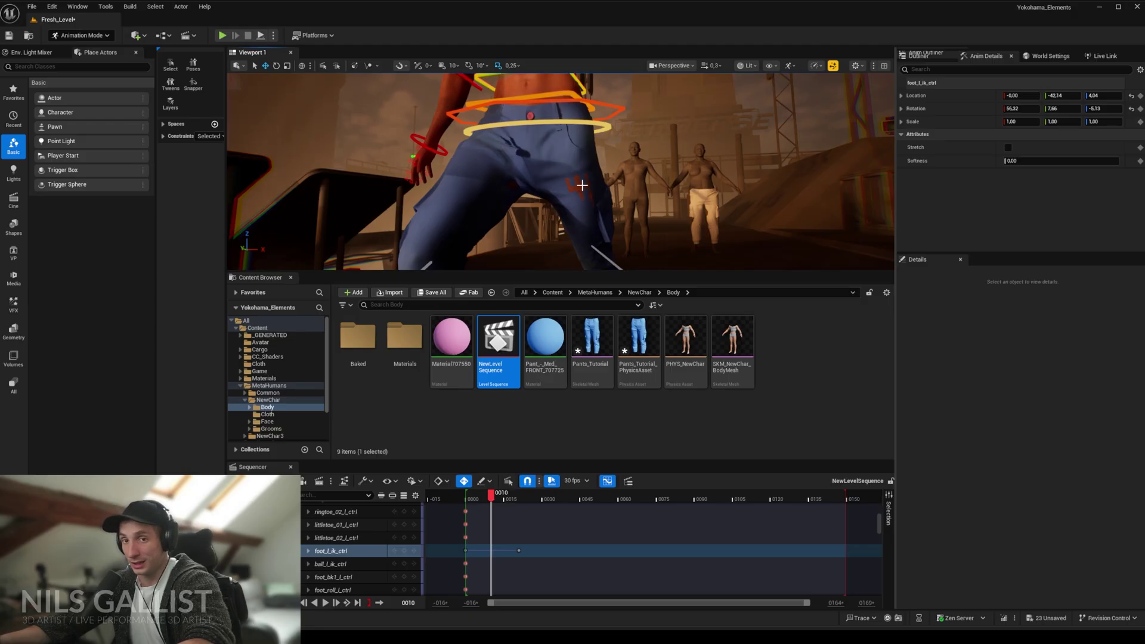
pyautogui.moveTo(604, 209); pyautogui.dragTo(603, 208, button='right')
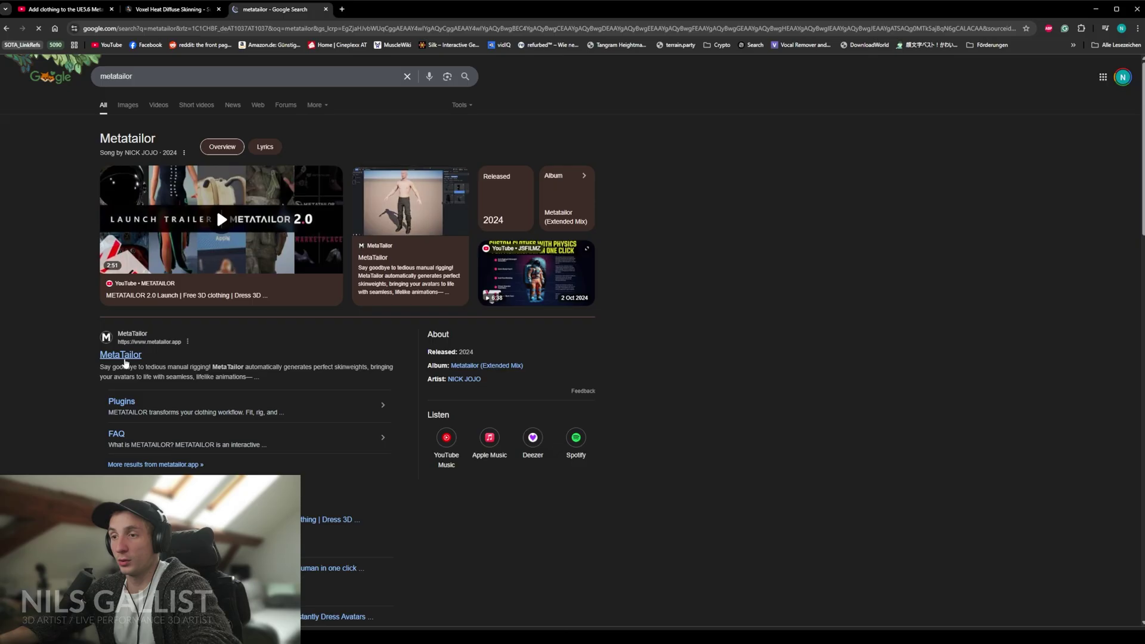
pyautogui.click(125, 359)
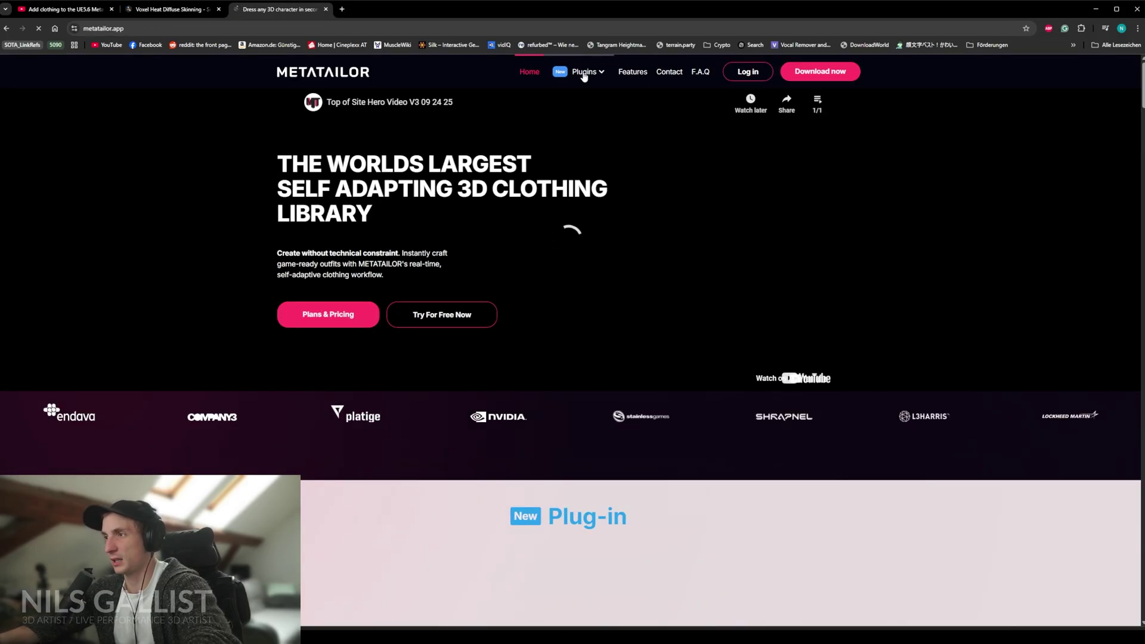
pyautogui.moveTo(588, 77)
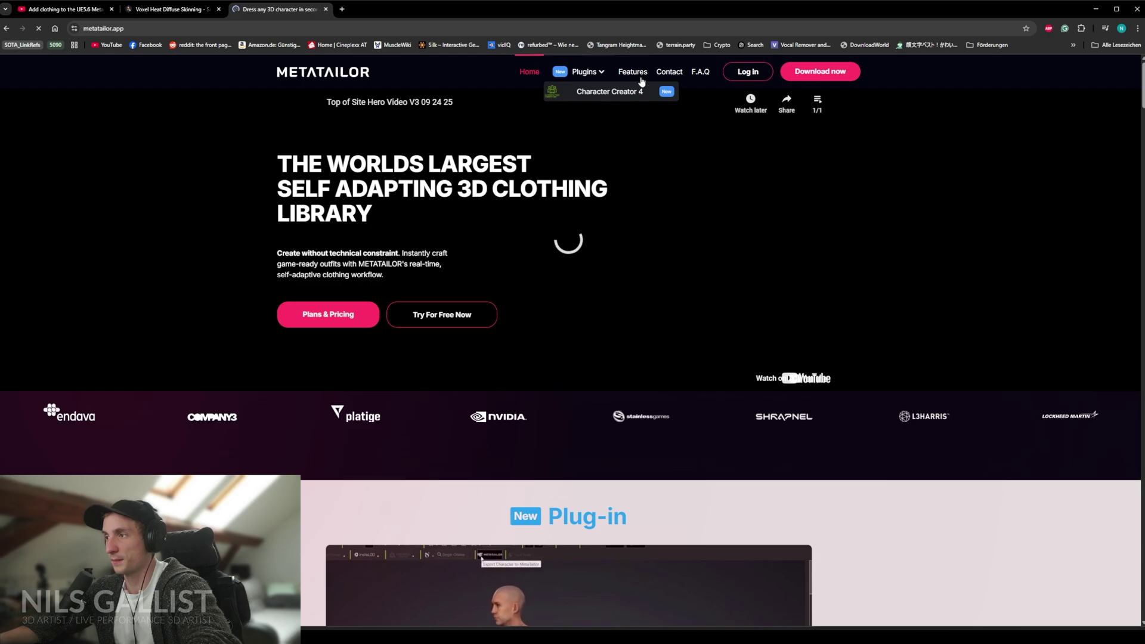